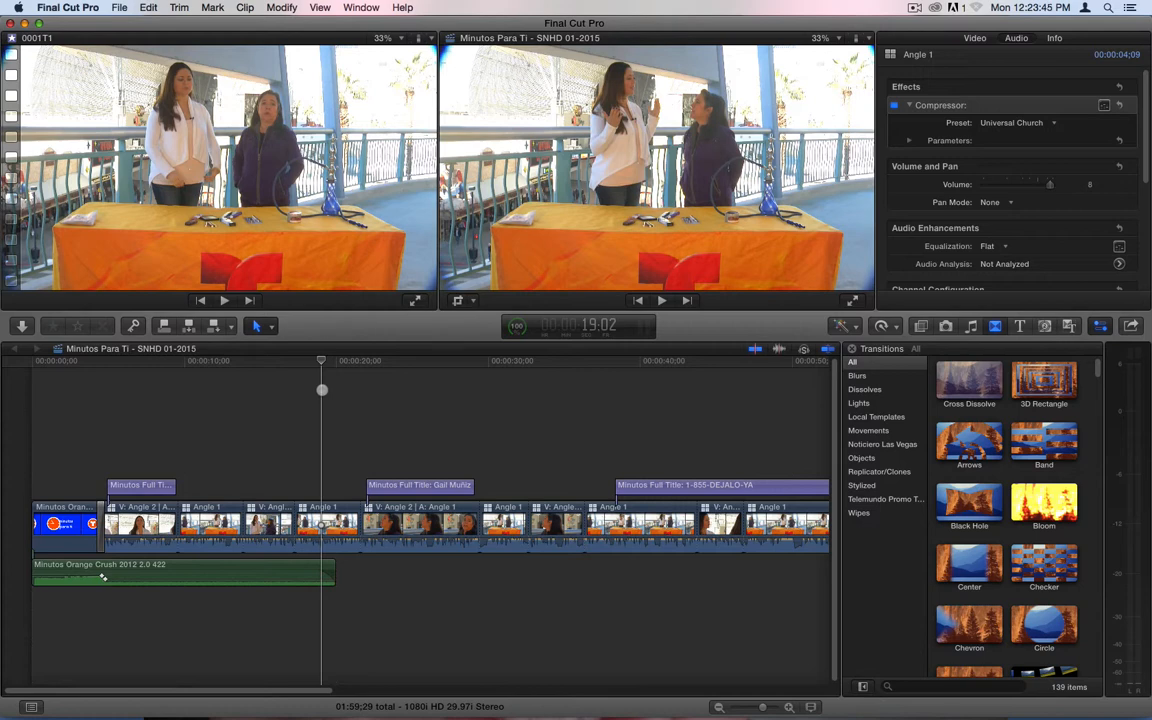
# Step: Play the Minutos Para Ti - SNHD 01-2015 timeline from its start and scrub across the edited angle changes
pyautogui.moveTo(322, 362); pyautogui.dragTo(16, 381)
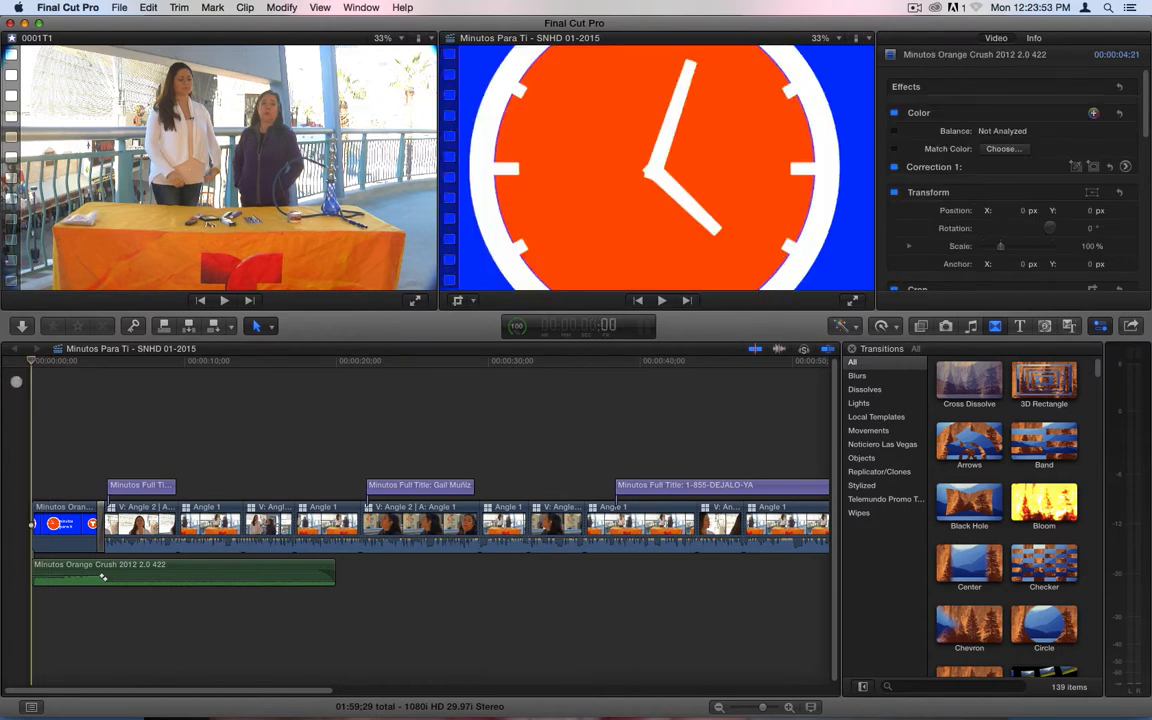
pyautogui.press('space')
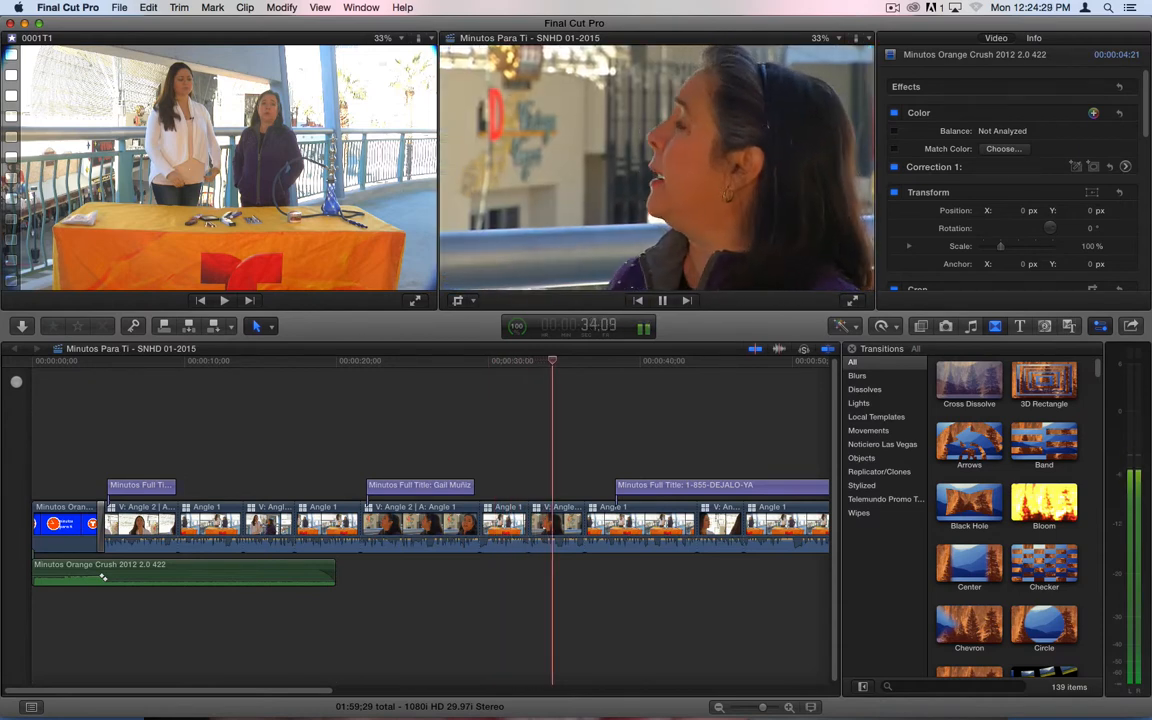
pyautogui.press('space')
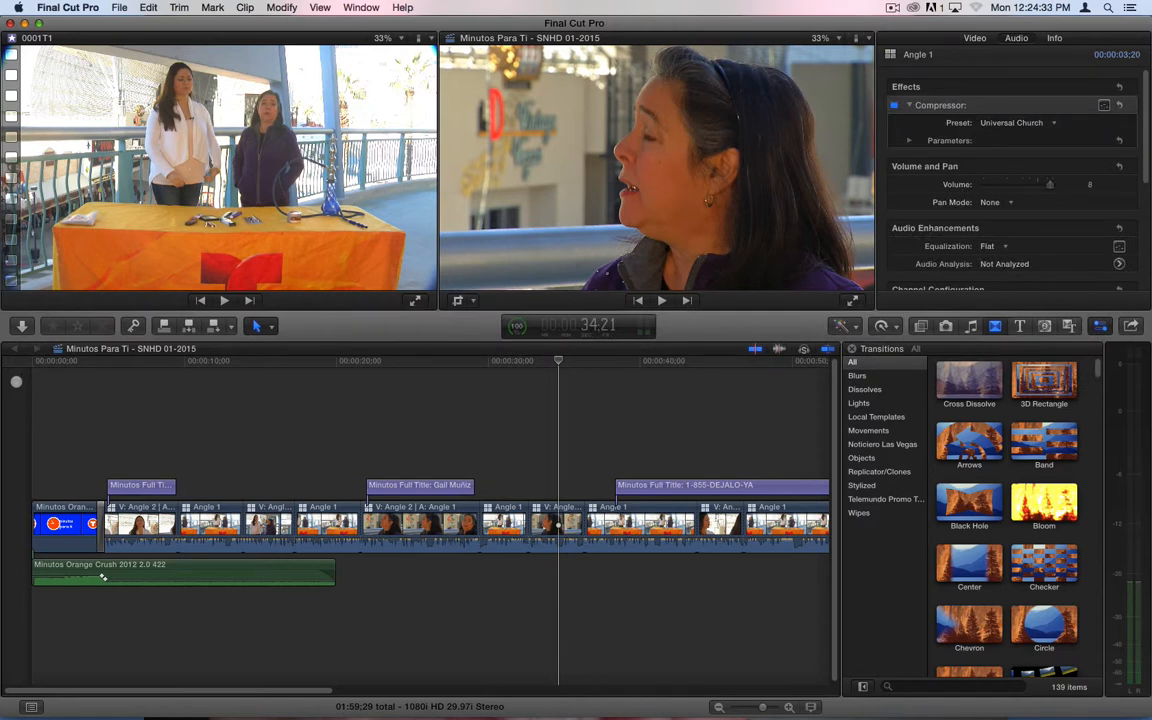
pyautogui.press('Home')
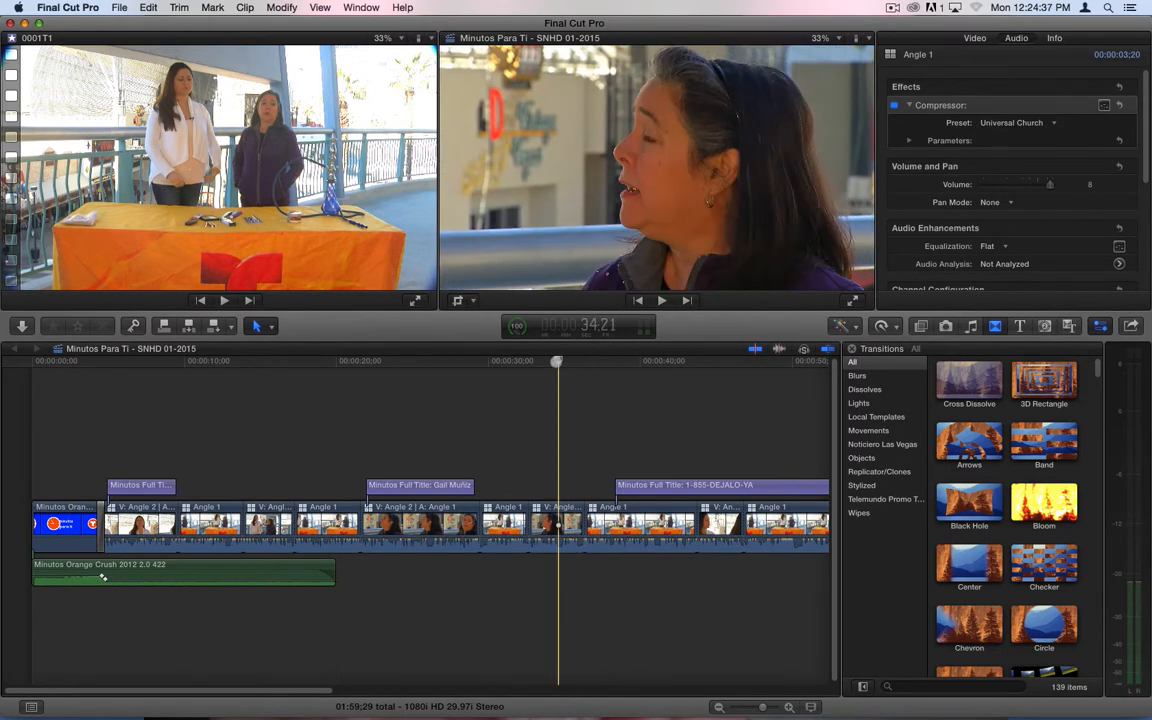
pyautogui.moveTo(556, 363); pyautogui.dragTo(501, 374)
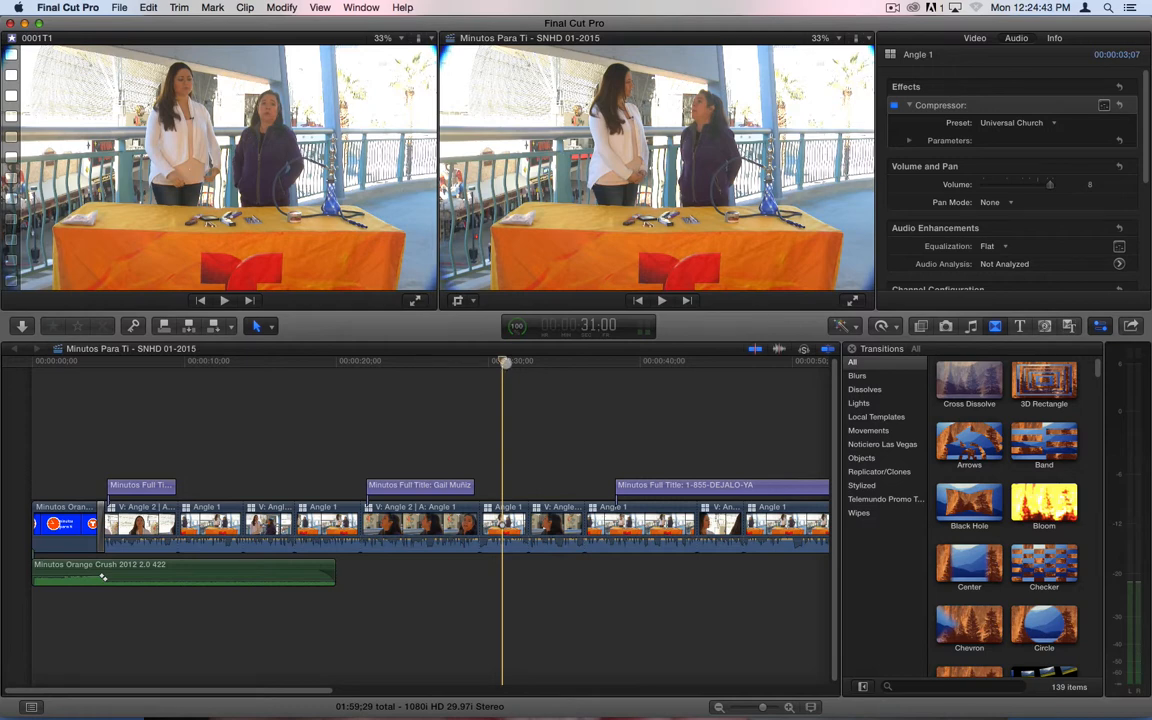
pyautogui.moveTo(505, 365); pyautogui.dragTo(543, 362)
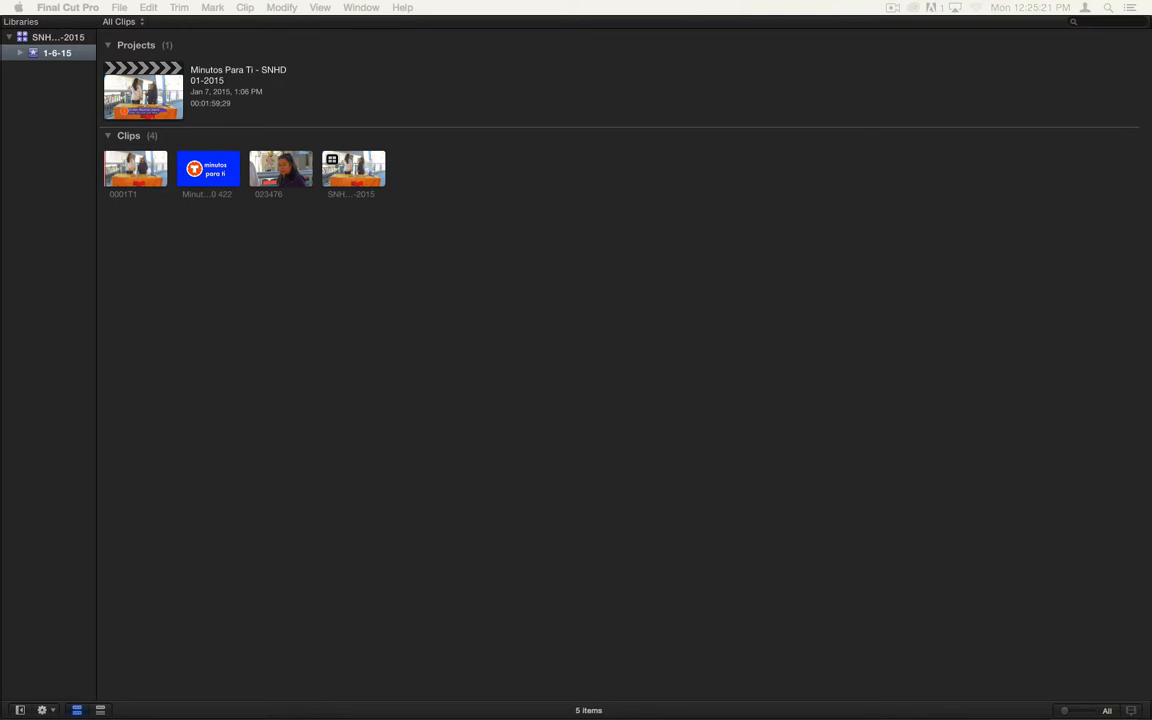
# Step: Start a new multicam clip from the 0001T1 and 023476 clips and name it "Testing Clippies"
pyautogui.click(277, 171)
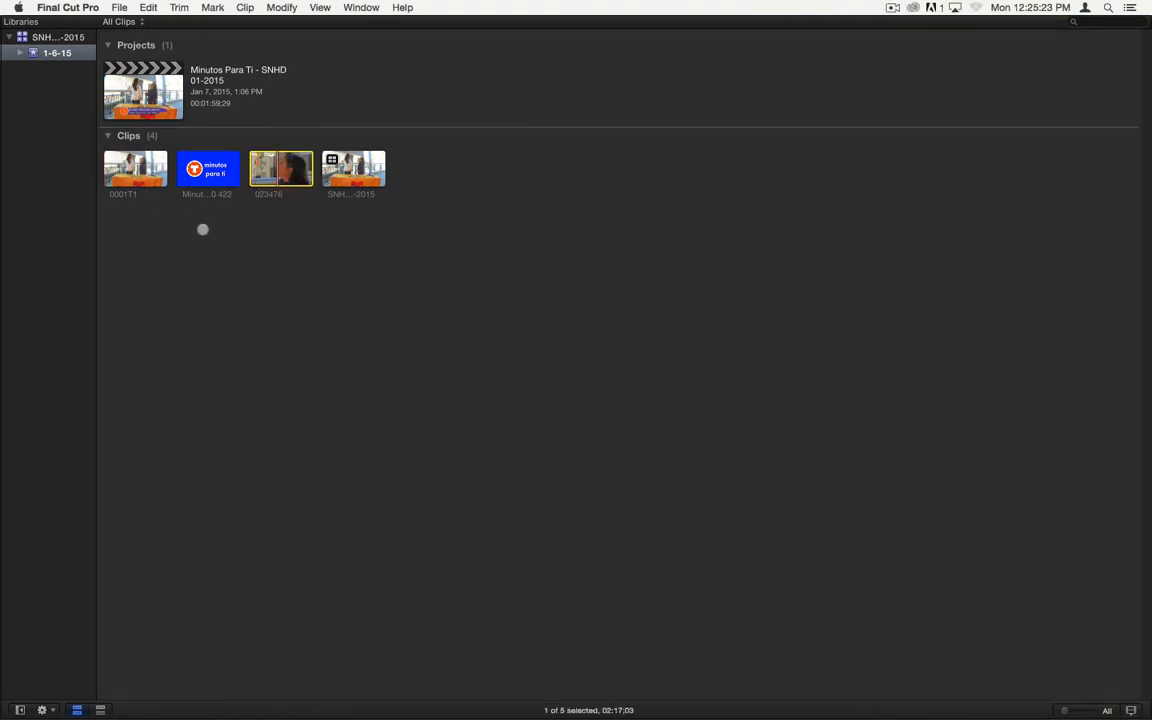
pyautogui.keyDown('super'); pyautogui.click(135, 174); pyautogui.keyUp('super')
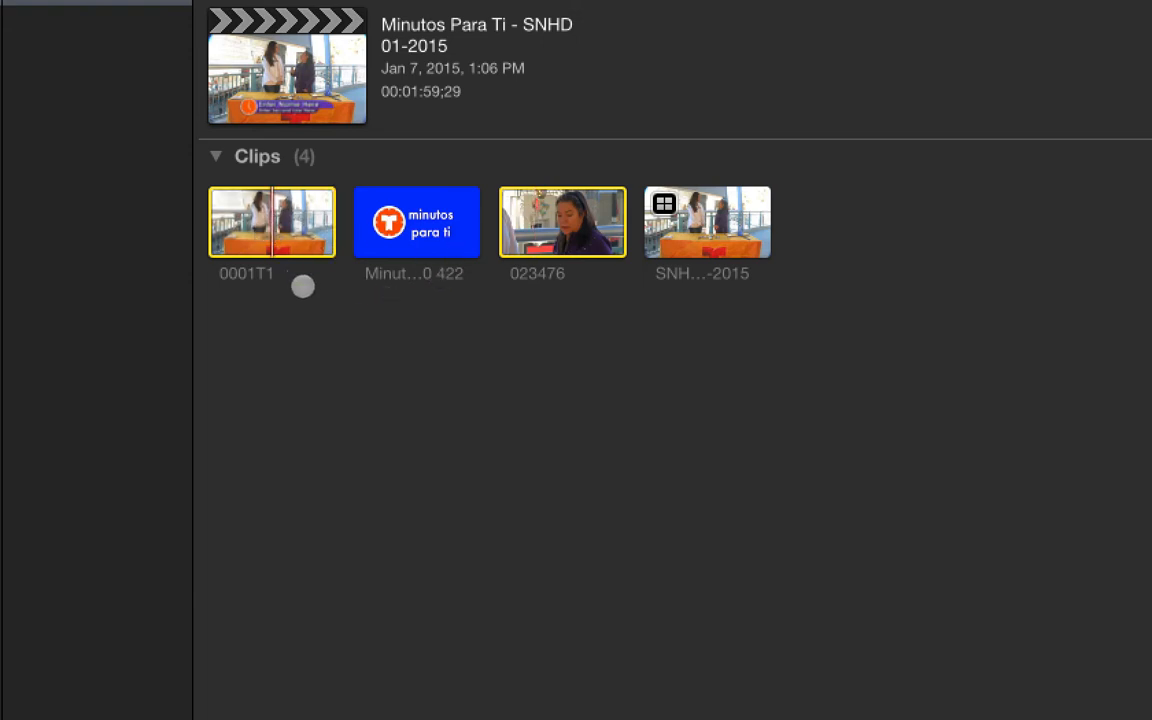
pyautogui.rightClick(284, 240)
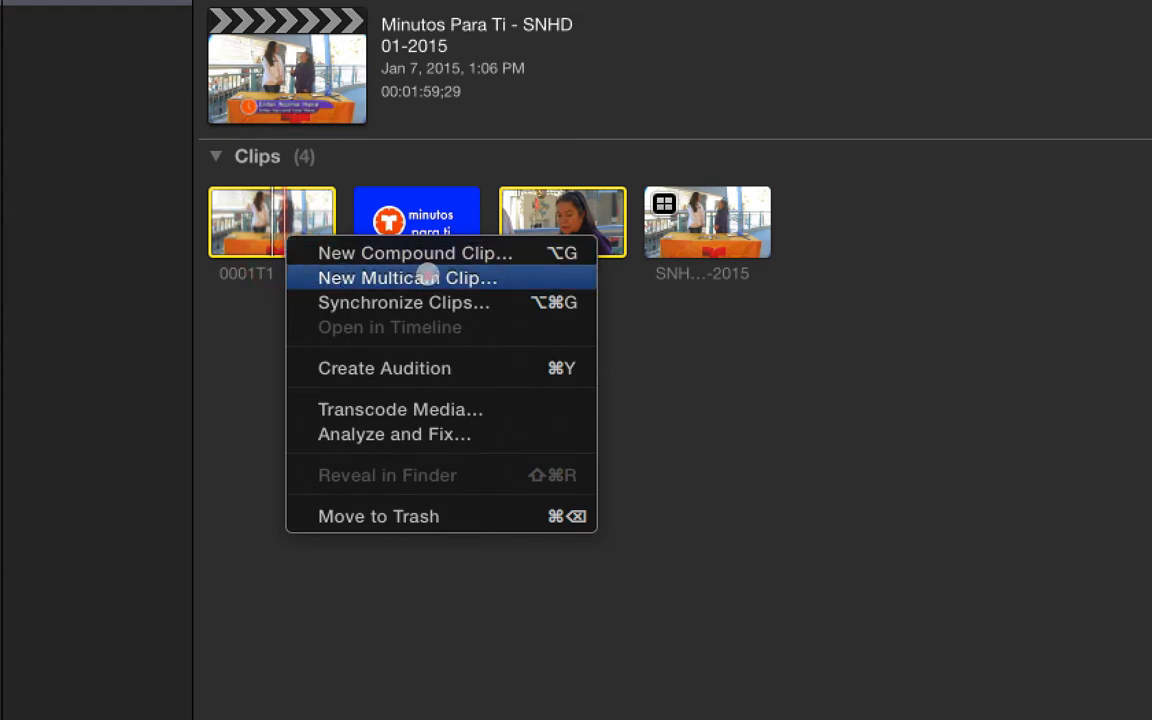
pyautogui.click(427, 277)
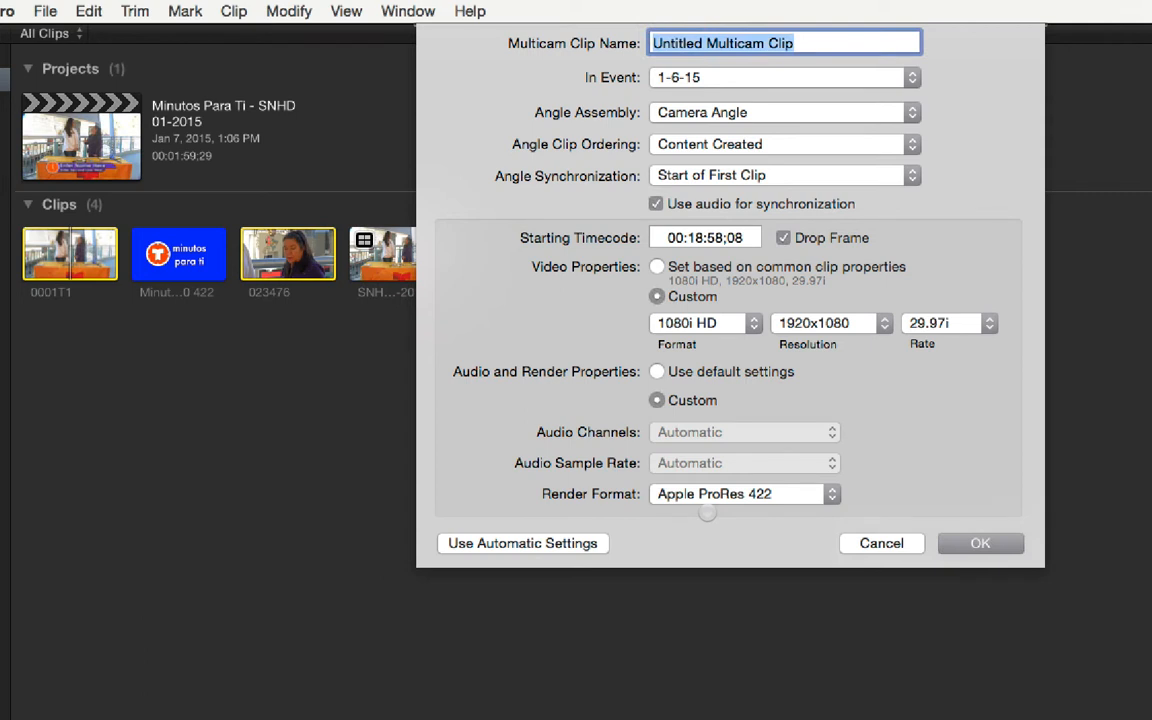
pyautogui.write('Testing ')
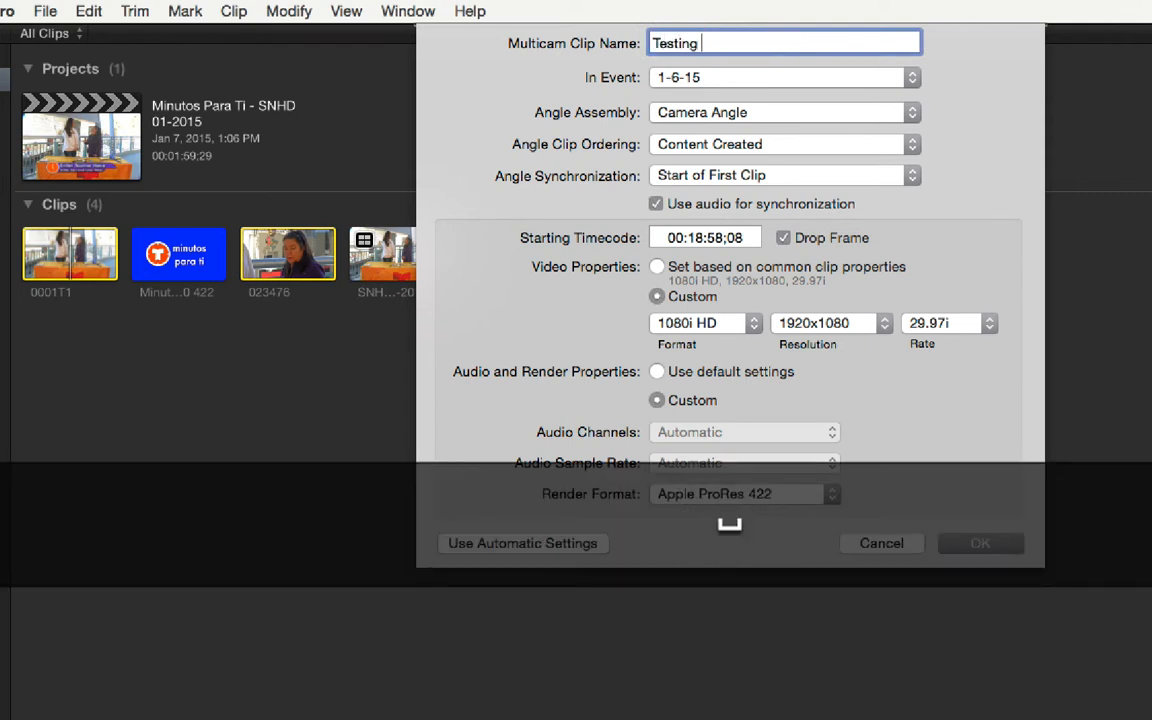
pyautogui.write('Clippies')
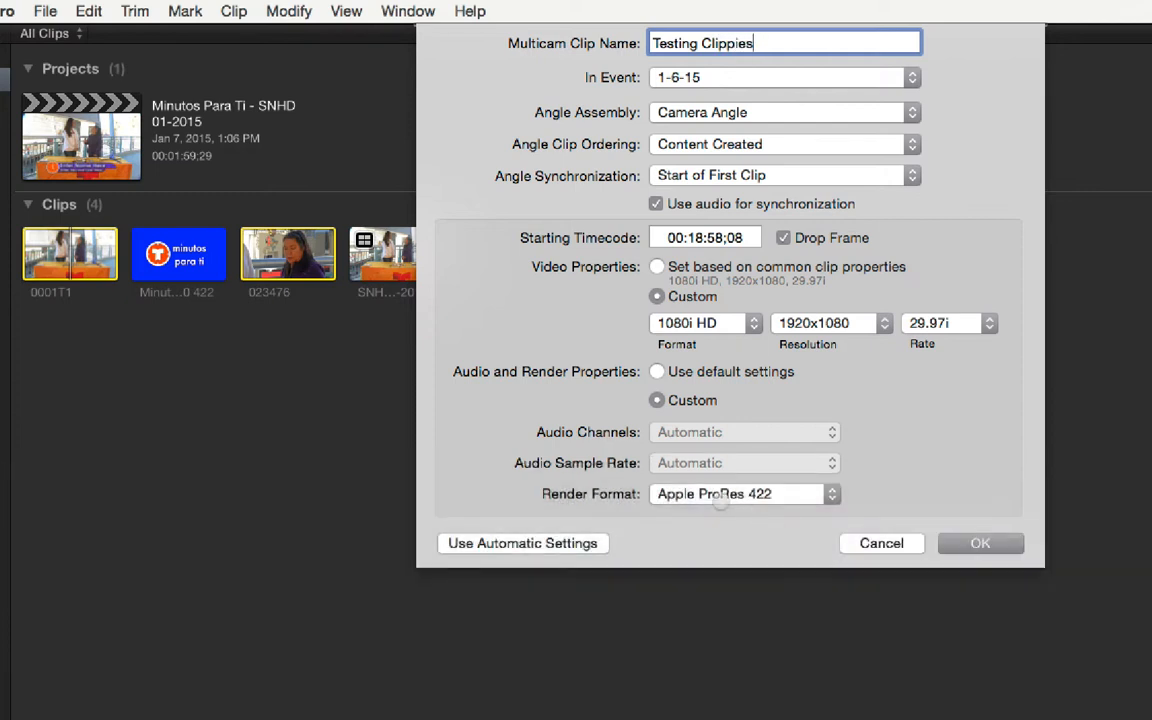
# Step: Examine the event, angle assembly and angle clip ordering choices for the multicam clip
pyautogui.click(672, 77)
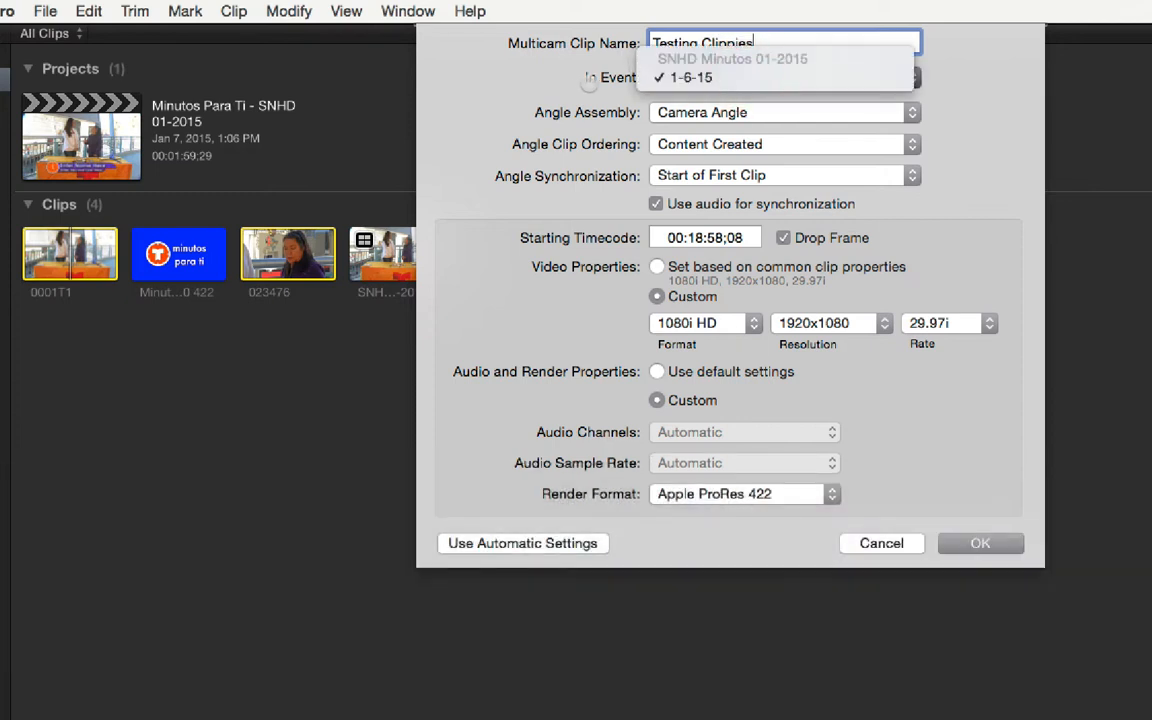
pyautogui.click(584, 85)
pyautogui.click(675, 77)
pyautogui.click(517, 83)
pyautogui.click(728, 112)
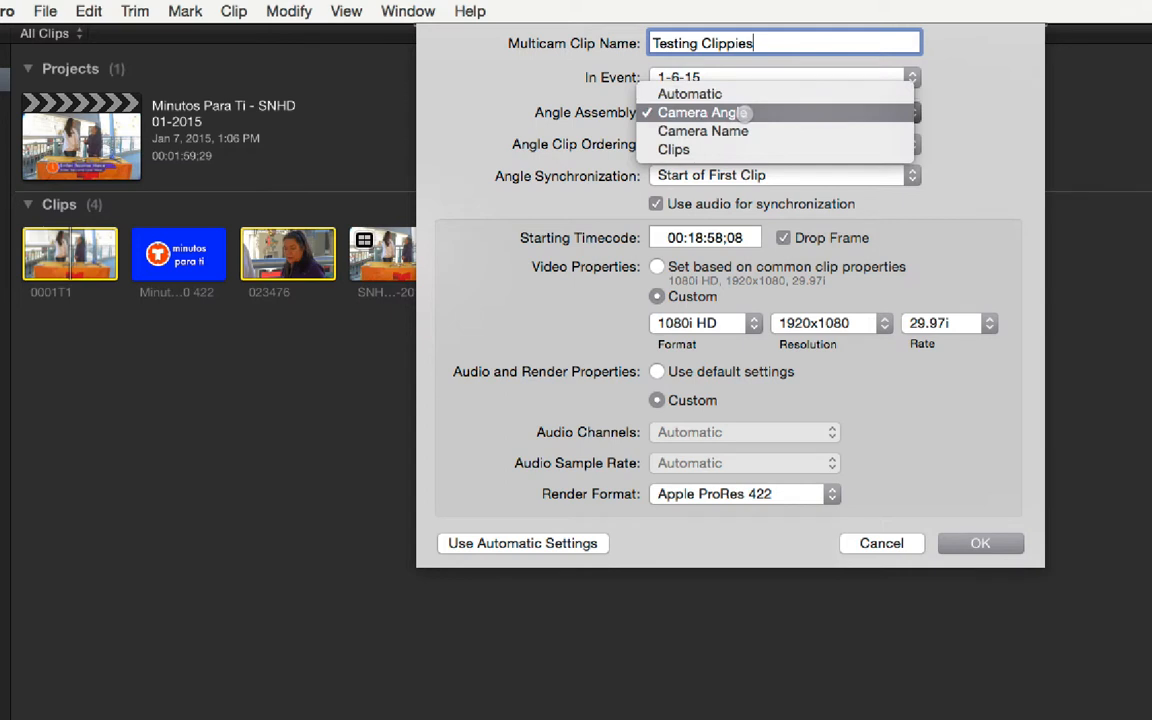
pyautogui.click(488, 177)
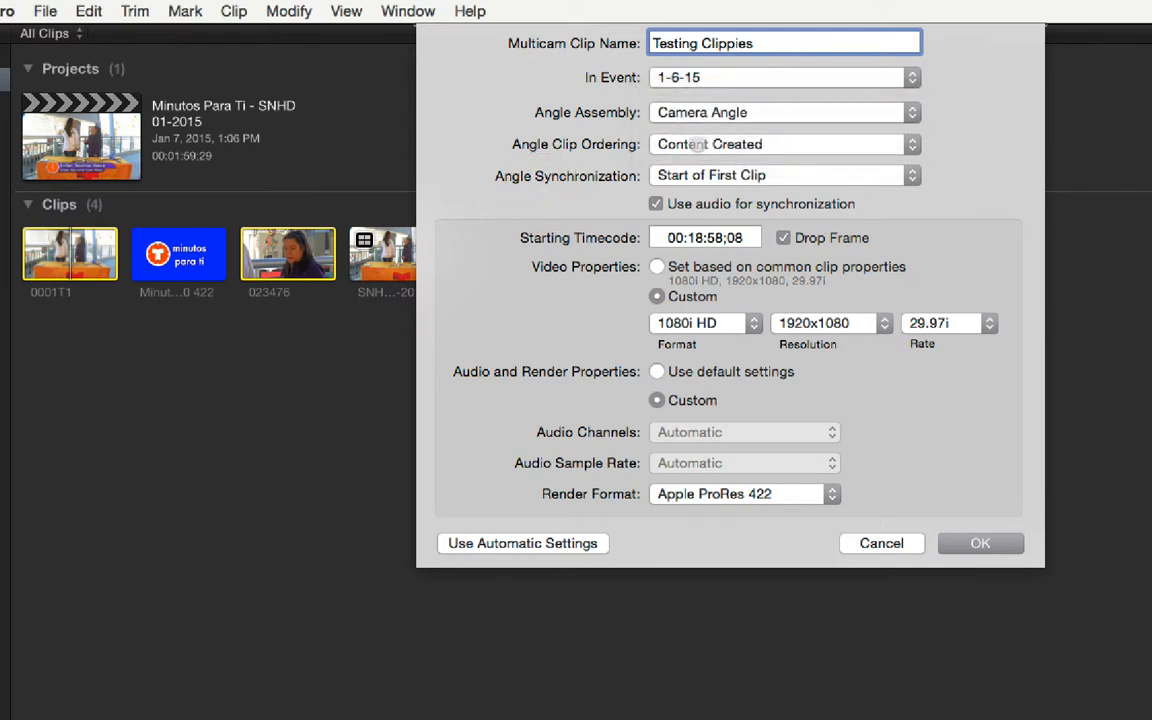
pyautogui.click(697, 144)
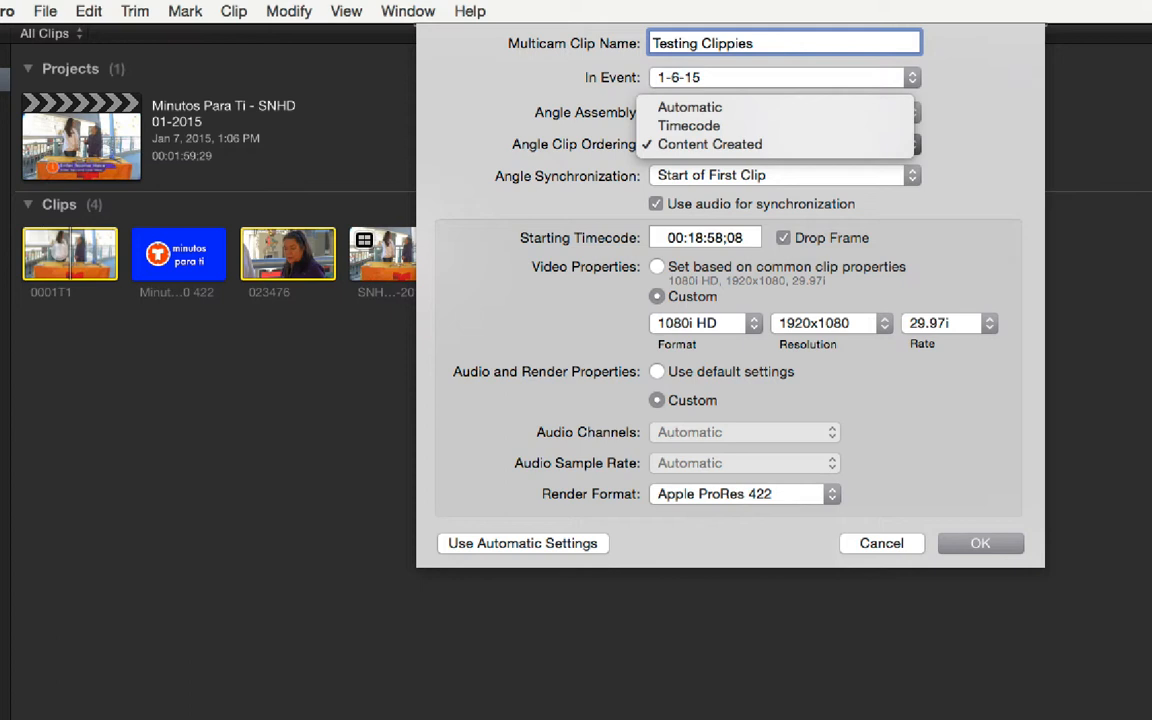
pyautogui.click(558, 144)
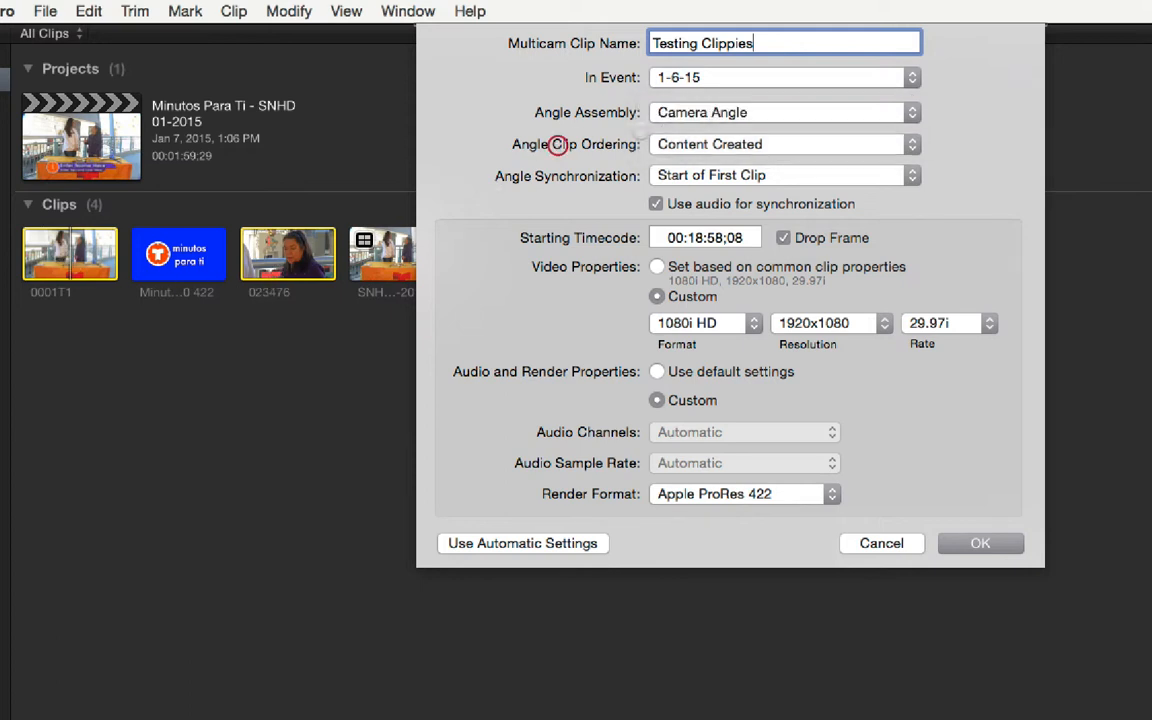
# Step: Compare the angle assembly and clip ordering choices again and examine the angle synchronization methods, keeping Start of First Clip
pyautogui.click(652, 108)
pyautogui.click(815, 130)
pyautogui.click(725, 113)
pyautogui.click(728, 94)
pyautogui.click(720, 140)
pyautogui.click(728, 150)
pyautogui.click(789, 175)
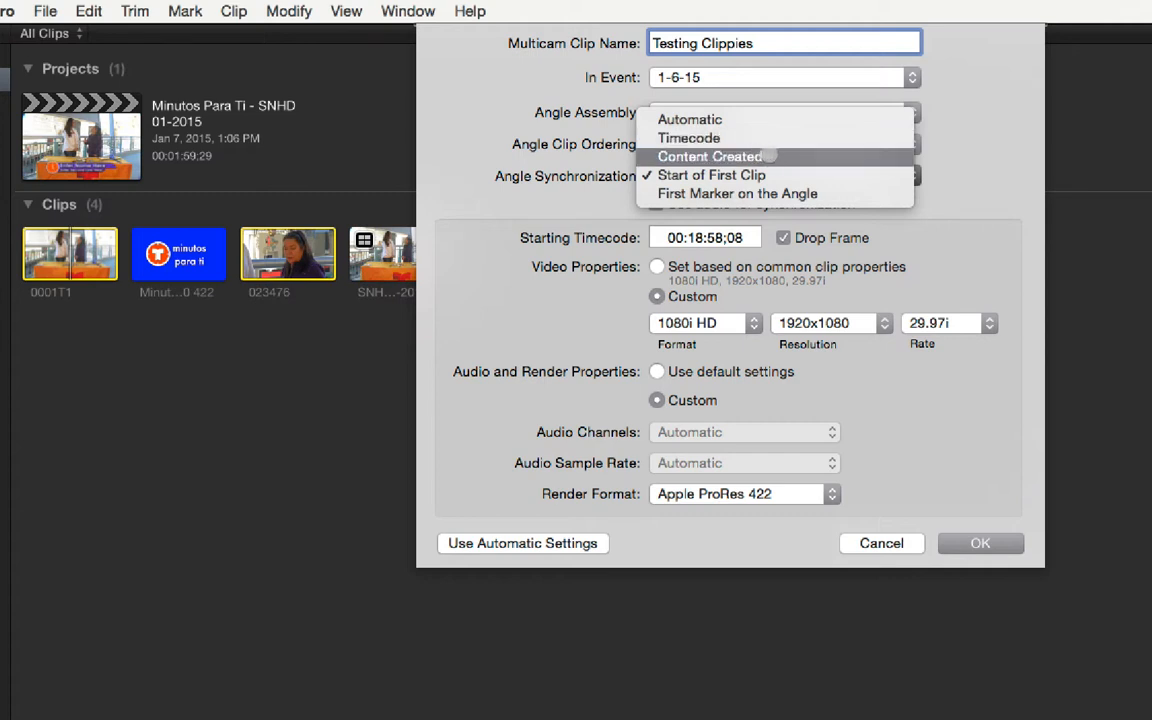
pyautogui.click(782, 156)
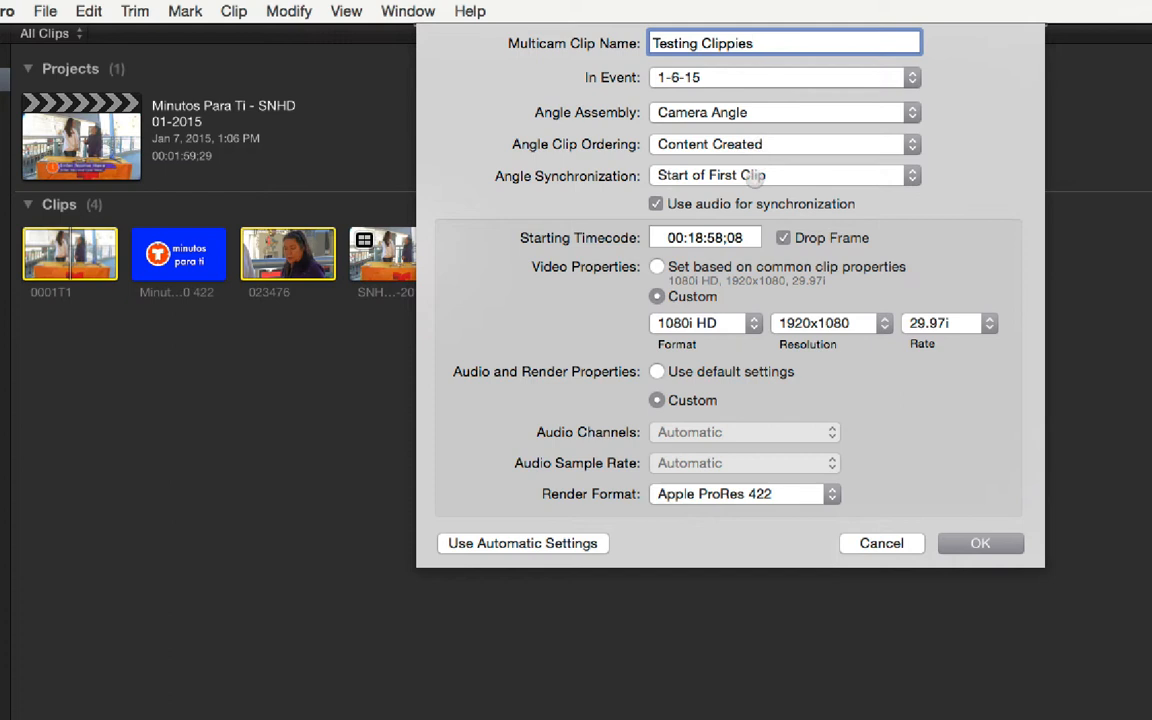
pyautogui.click(700, 175)
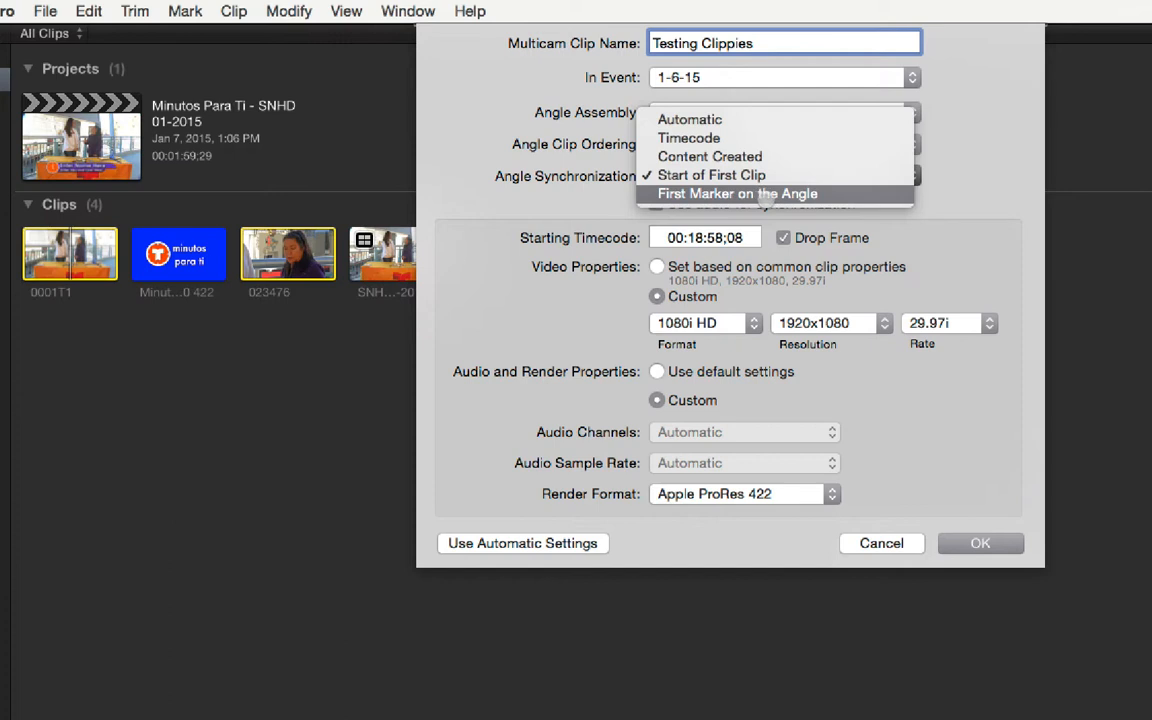
pyautogui.click(537, 201)
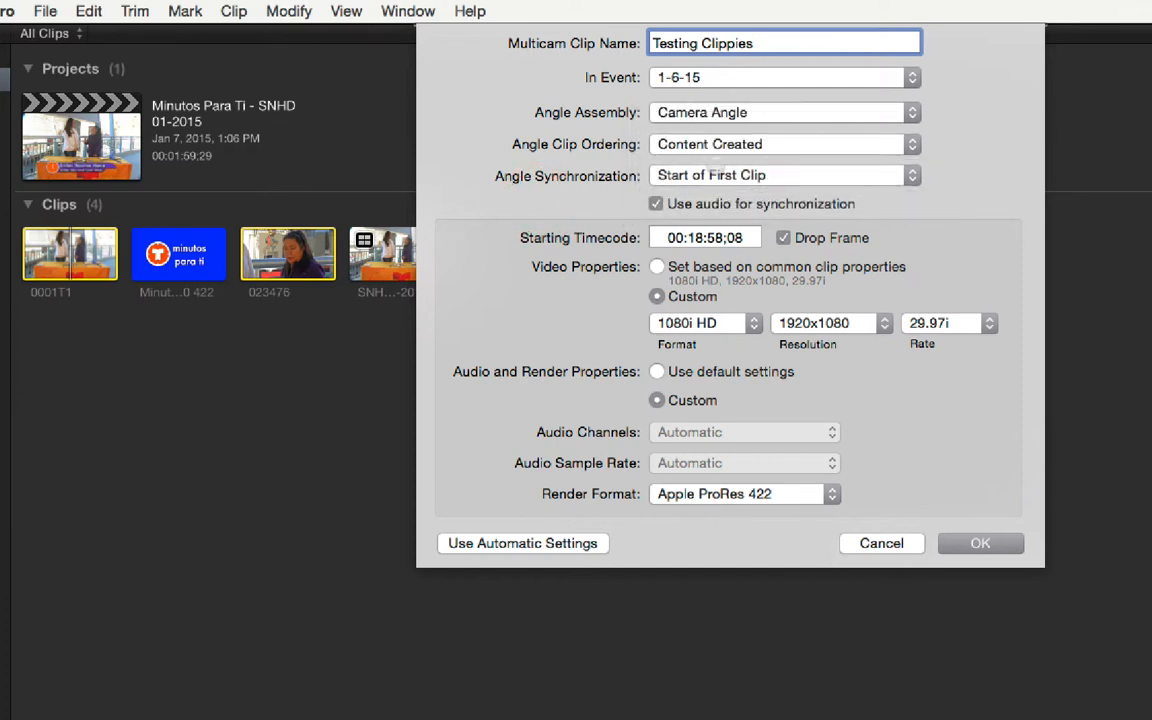
# Step: Set the multicam clip's starting timecode to 01:00:00;00
pyautogui.click(655, 203)
pyautogui.press('Tab')
pyautogui.click(480, 224)
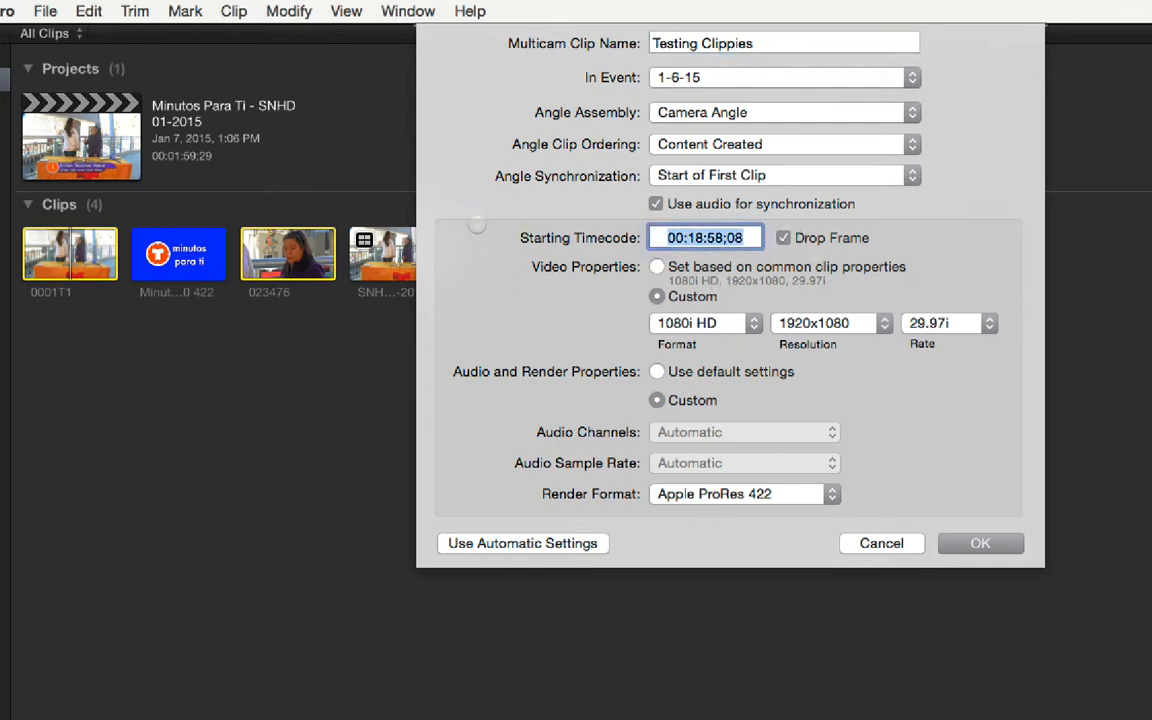
pyautogui.write('01000000')
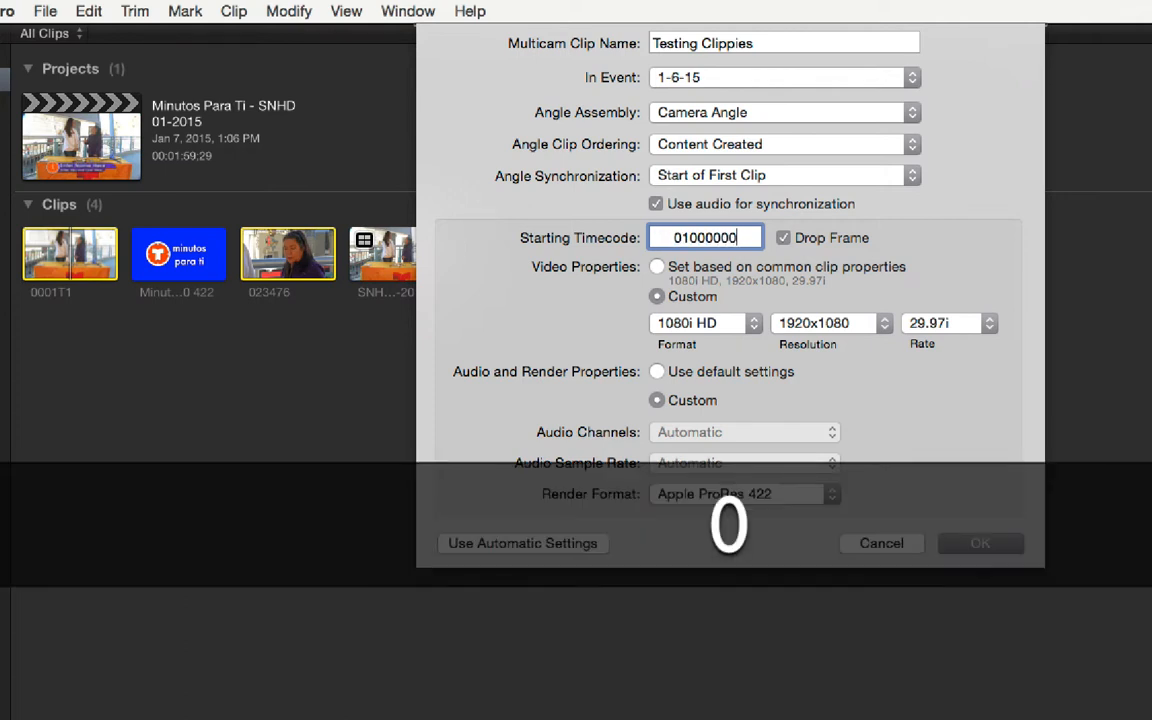
pyautogui.press('Tab')
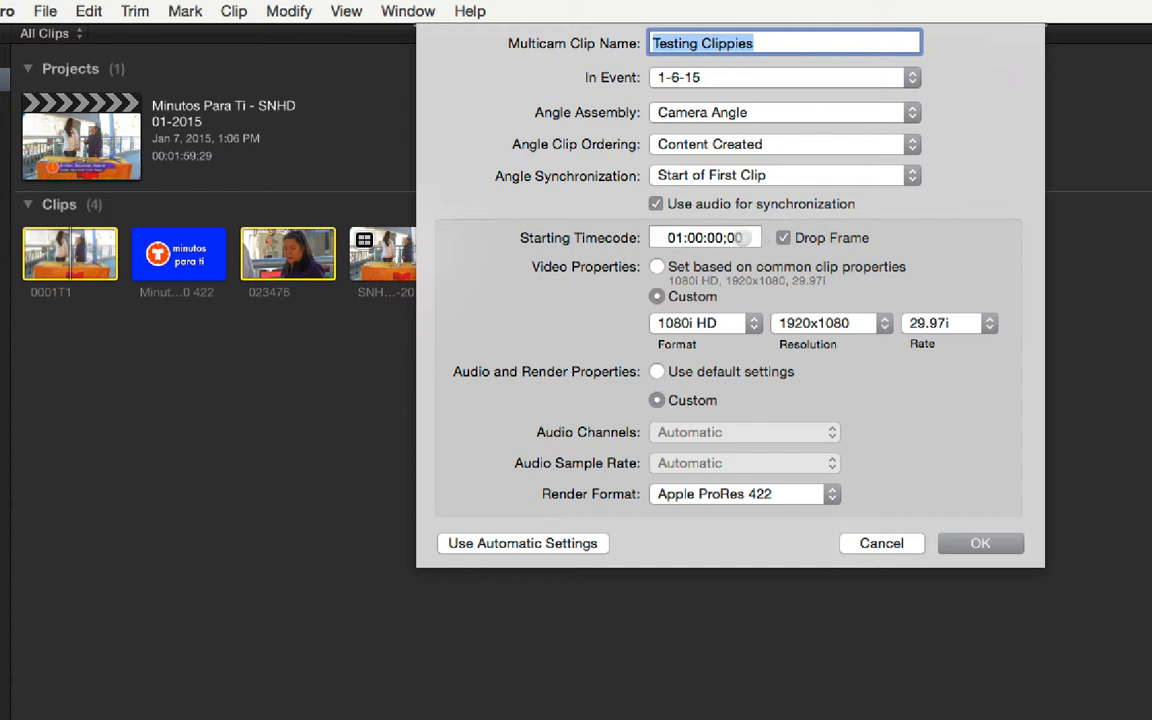
pyautogui.click(748, 237)
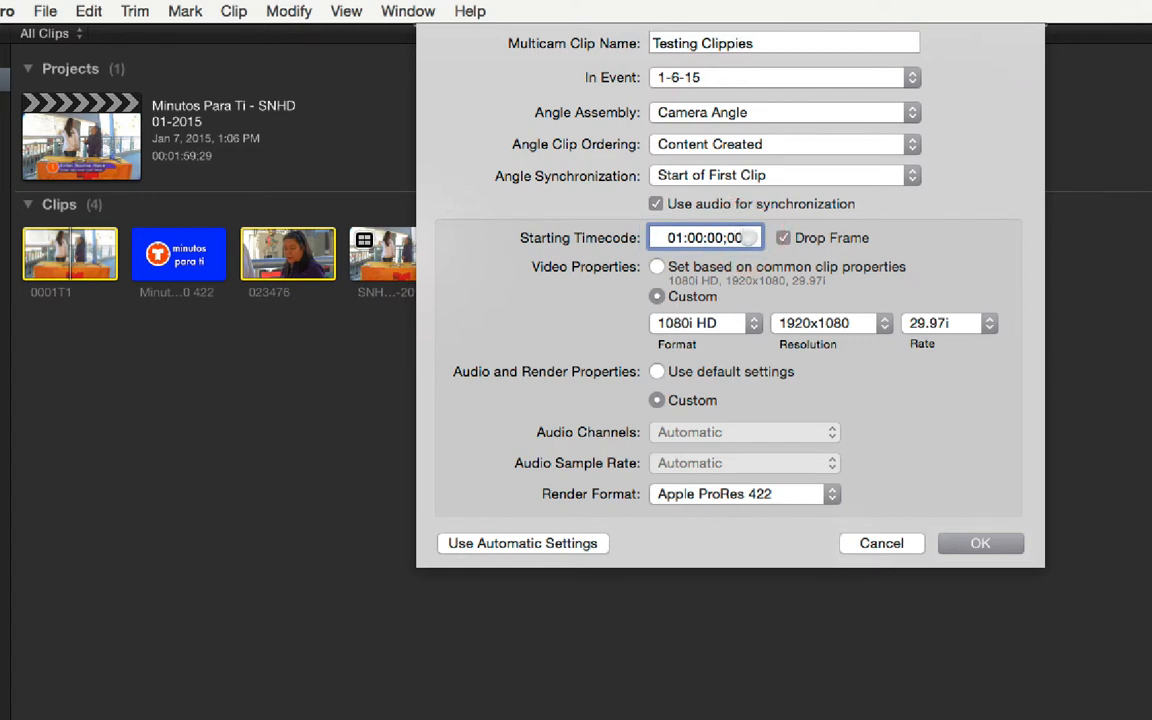
pyautogui.moveTo(748, 237); pyautogui.dragTo(644, 236)
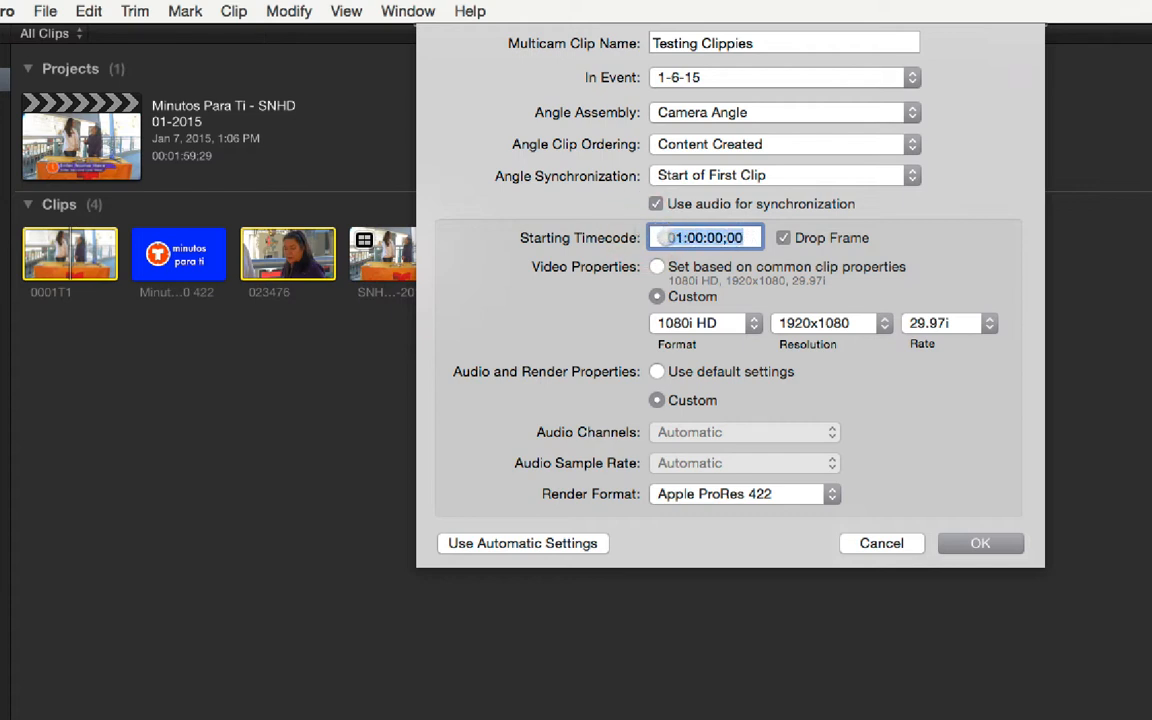
pyautogui.click(658, 238)
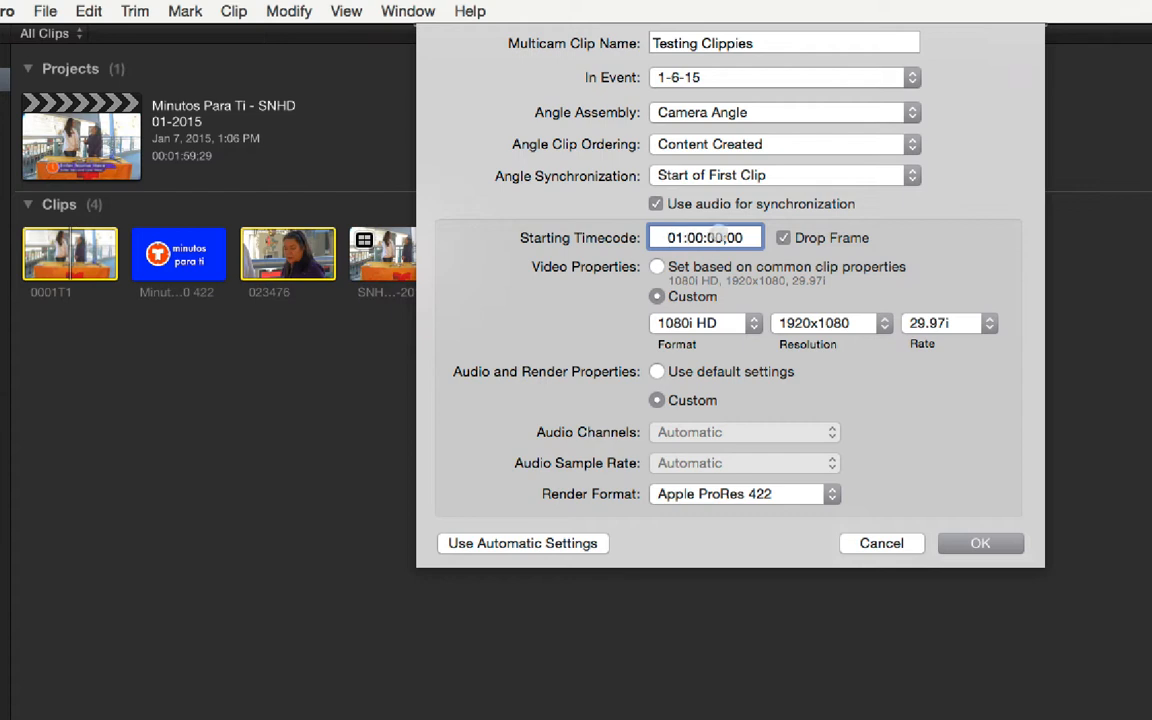
pyautogui.moveTo(745, 237); pyautogui.dragTo(620, 228)
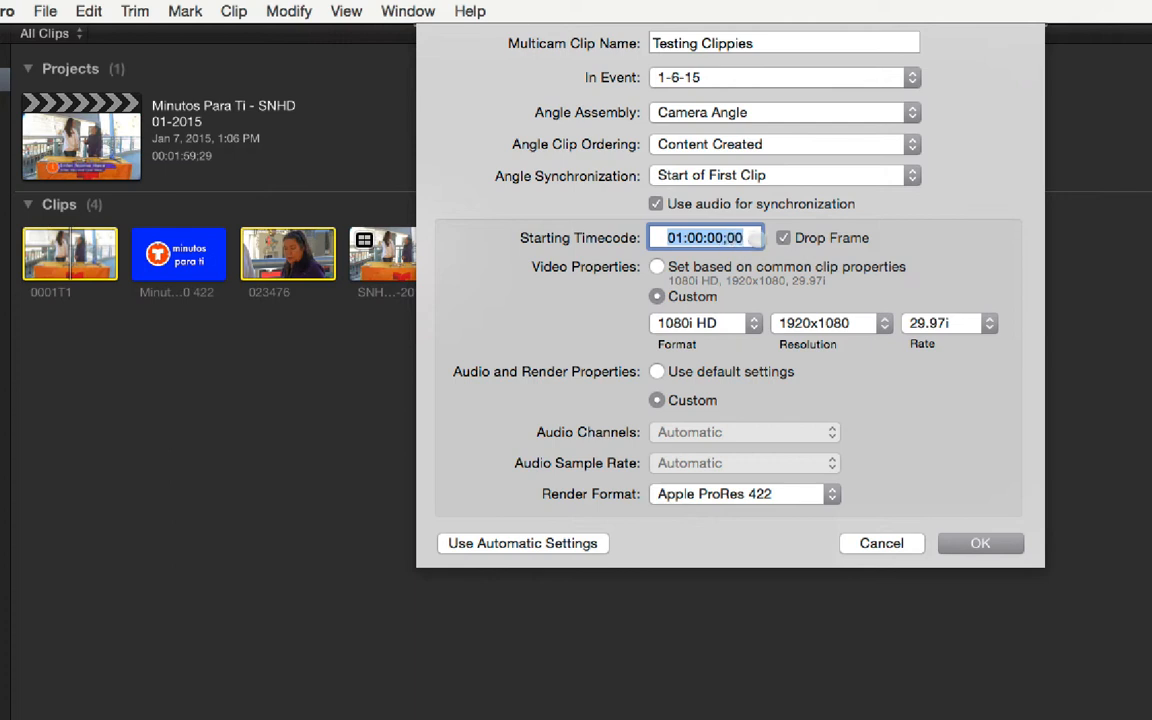
pyautogui.click(684, 232)
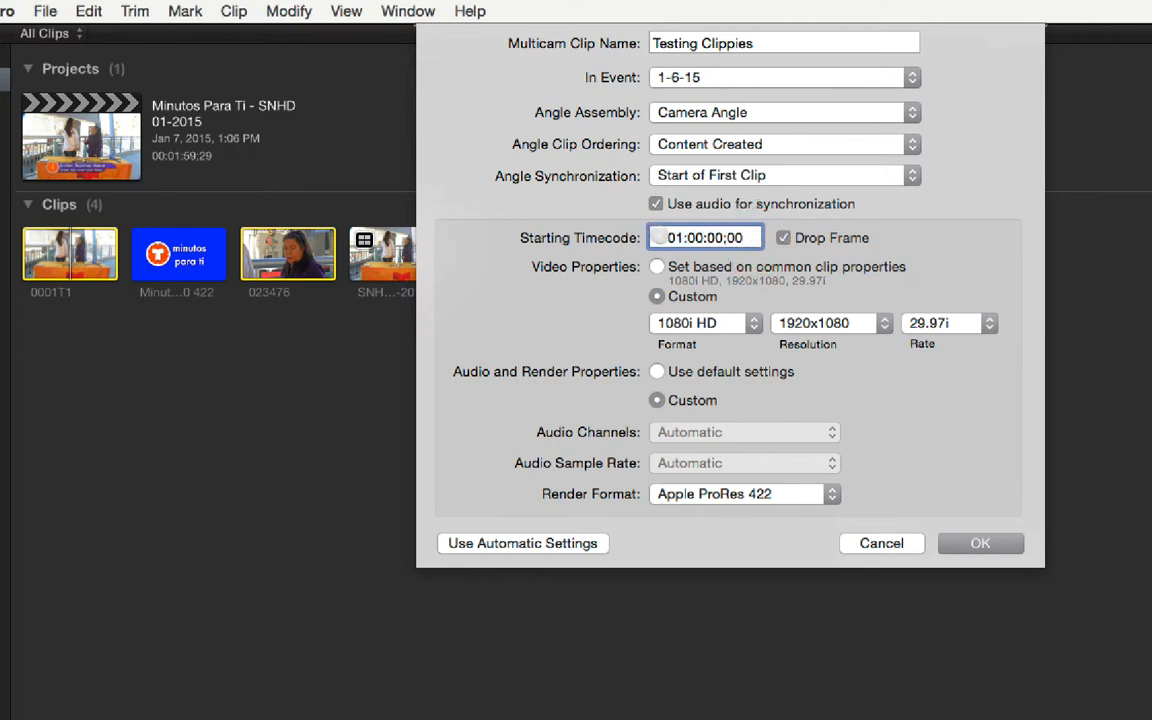
pyautogui.moveTo(660, 238); pyautogui.dragTo(763, 242)
pyautogui.click(681, 237)
pyautogui.click(676, 237)
# Step: Examine the common-clip video properties option and the render formats, keeping Custom video properties and Apple ProRes 422
pyautogui.click(657, 267)
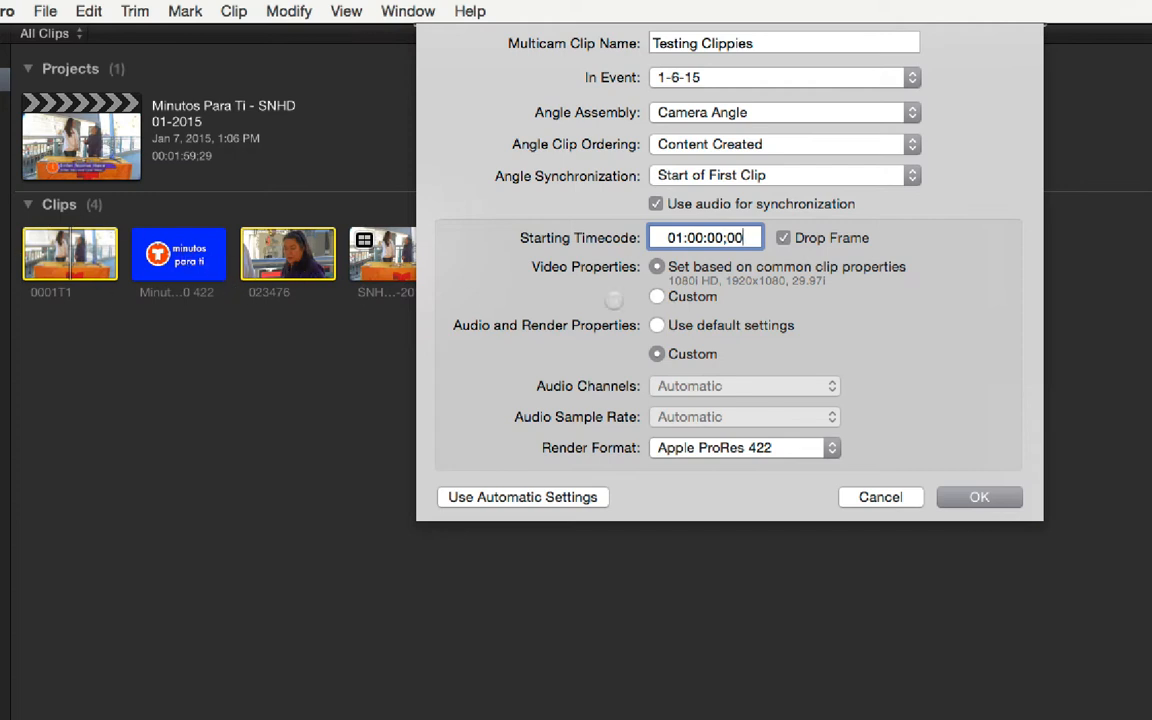
pyautogui.click(660, 296)
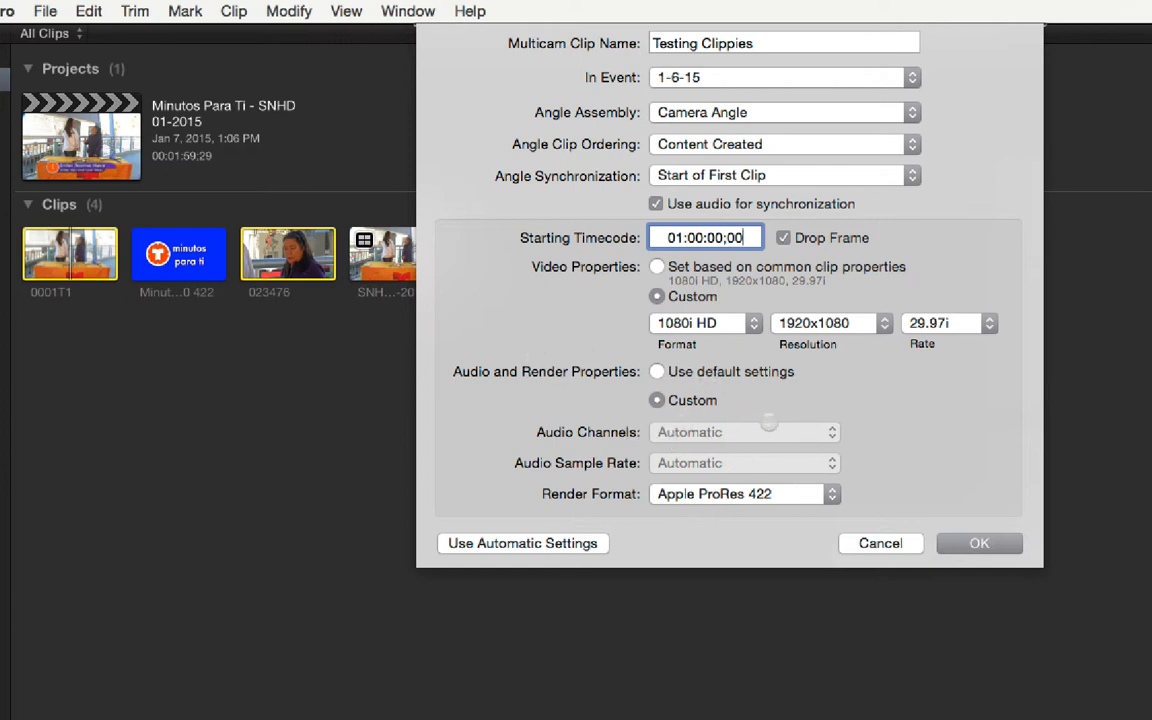
pyautogui.click(745, 494)
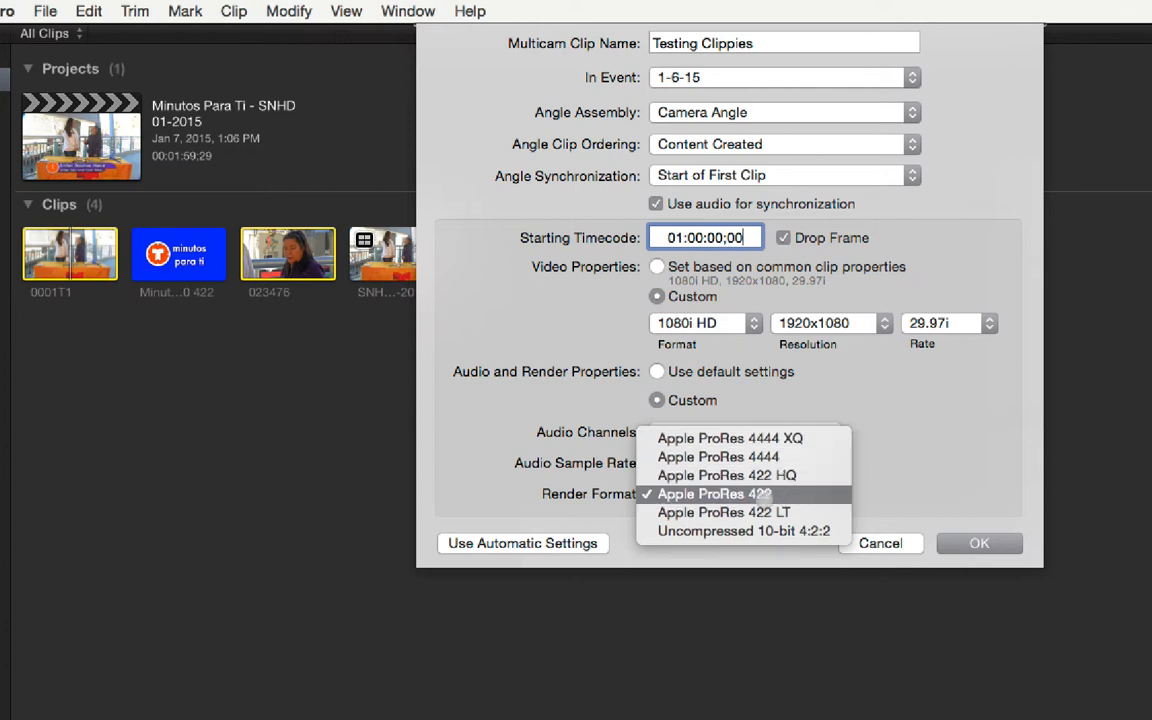
pyautogui.click(768, 494)
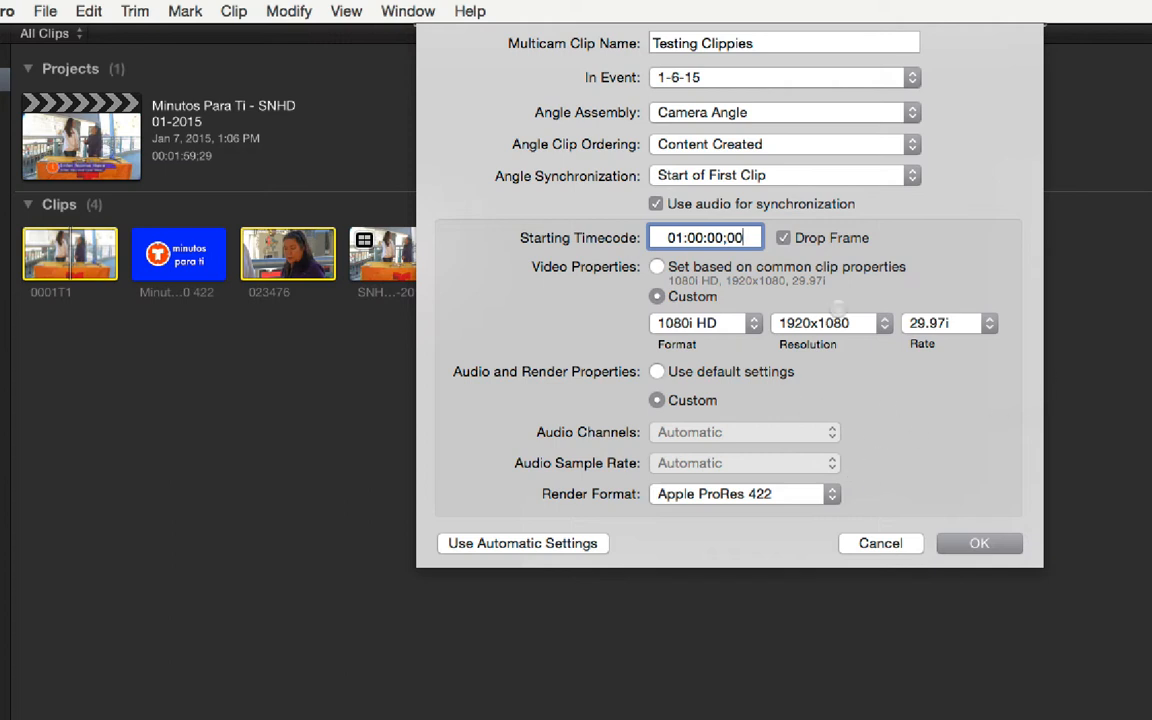
pyautogui.click(668, 494)
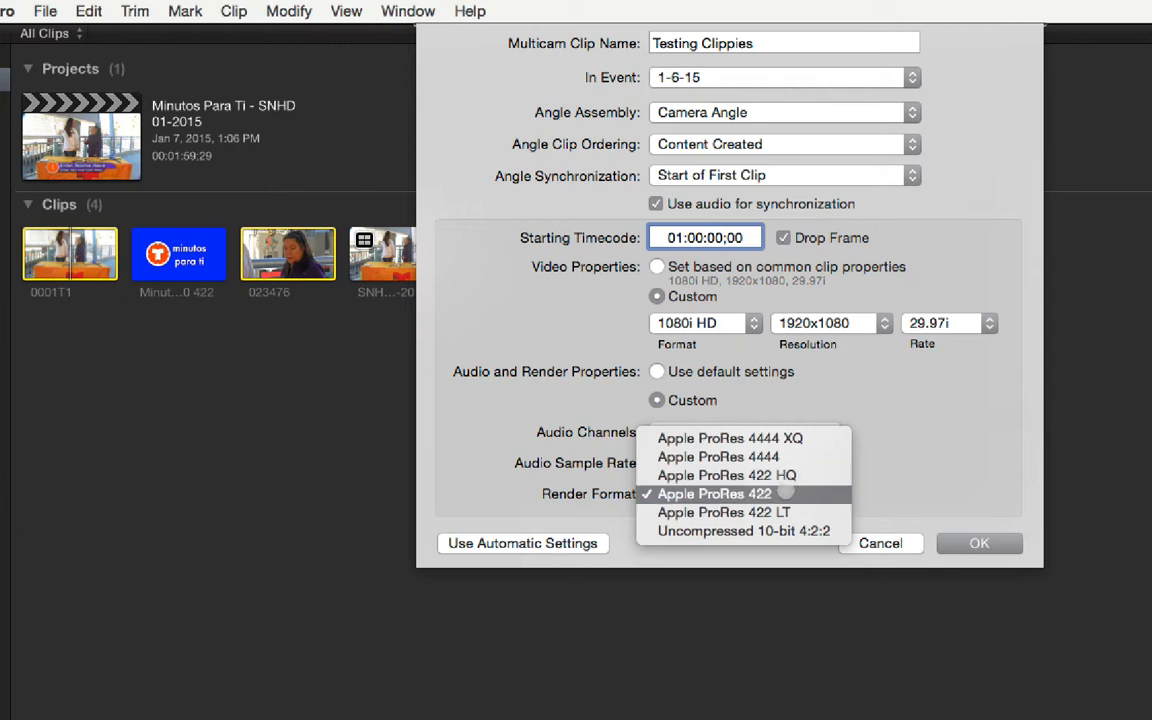
pyautogui.click(785, 494)
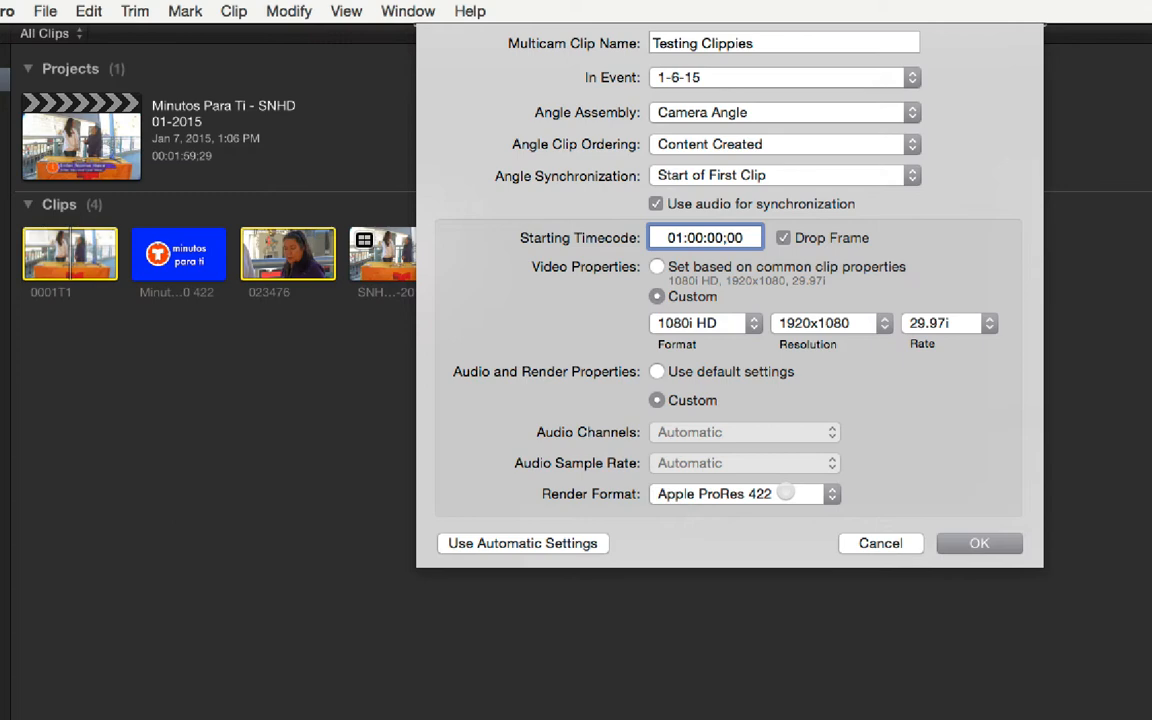
# Step: Create the Testing Clippies multicam clip with the configured settings and open it to show its individual angles
pyautogui.click(979, 543)
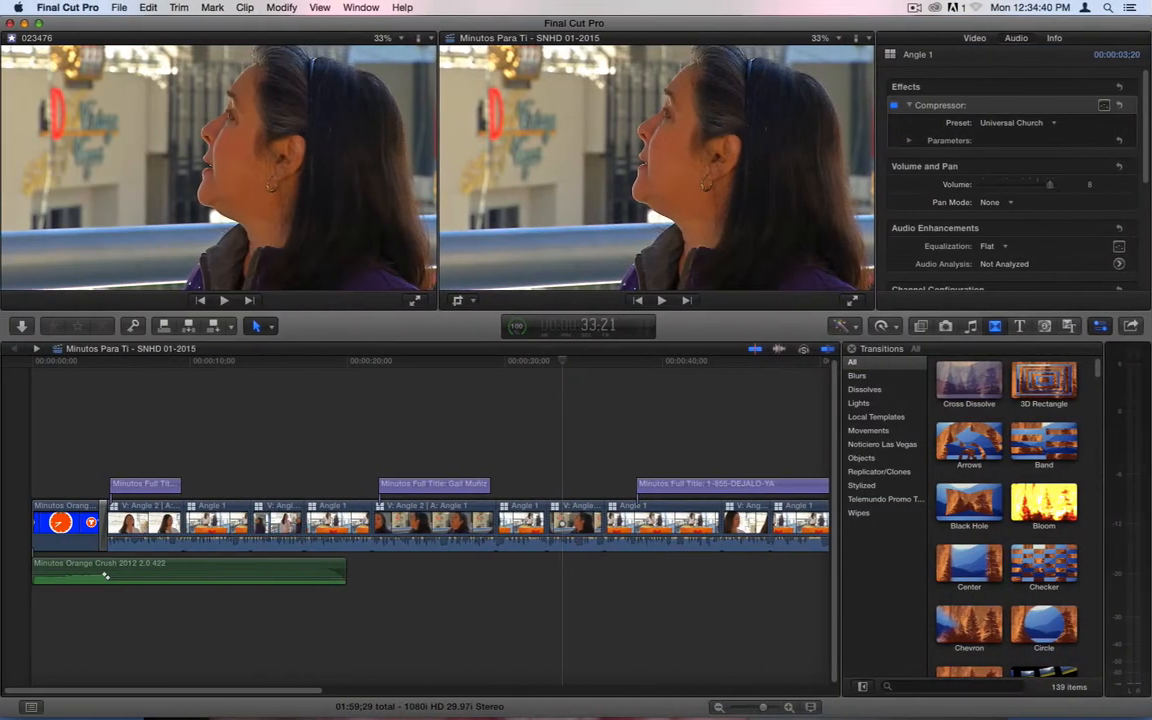
pyautogui.doubleClick(562, 523)
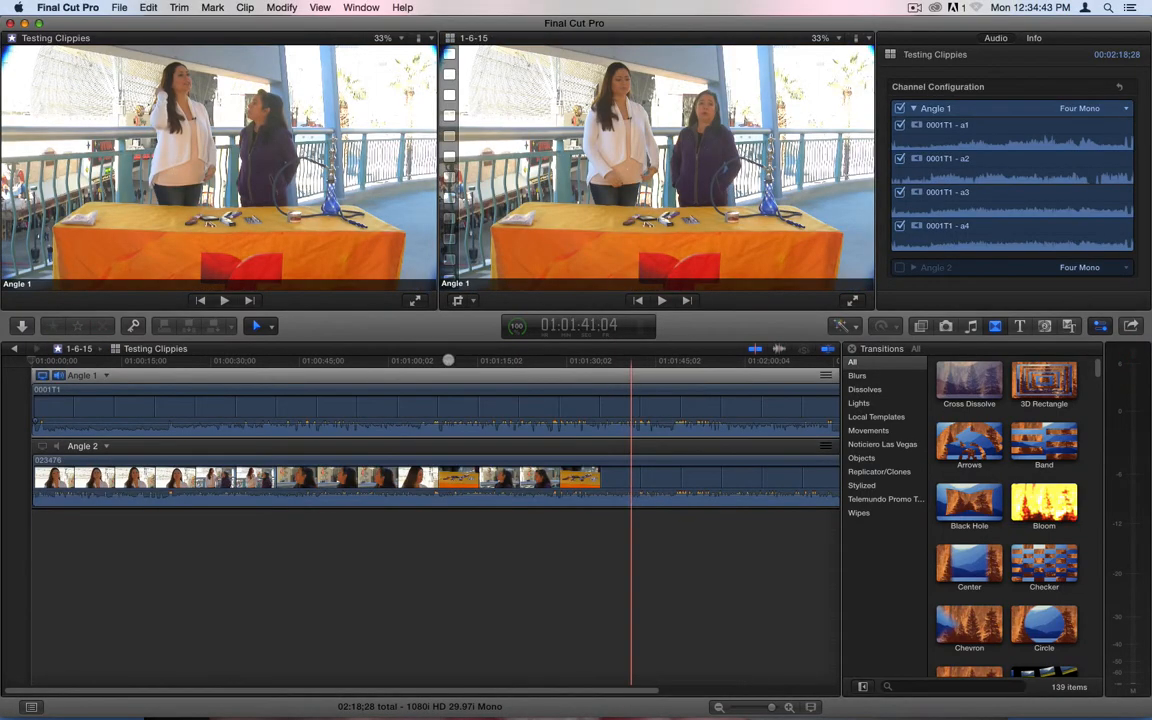
# Step: Inspect the 0001T1 and 023476 clips in the two angles and examine the options available for Angle 1
pyautogui.click(314, 404)
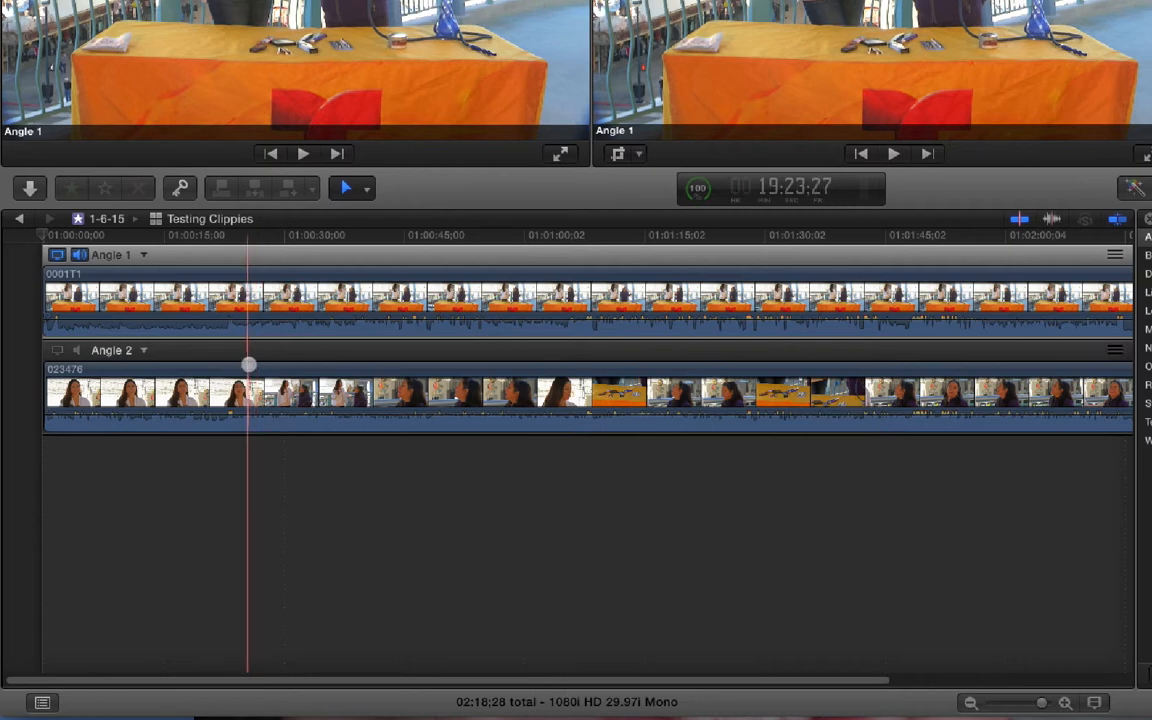
pyautogui.click(274, 380)
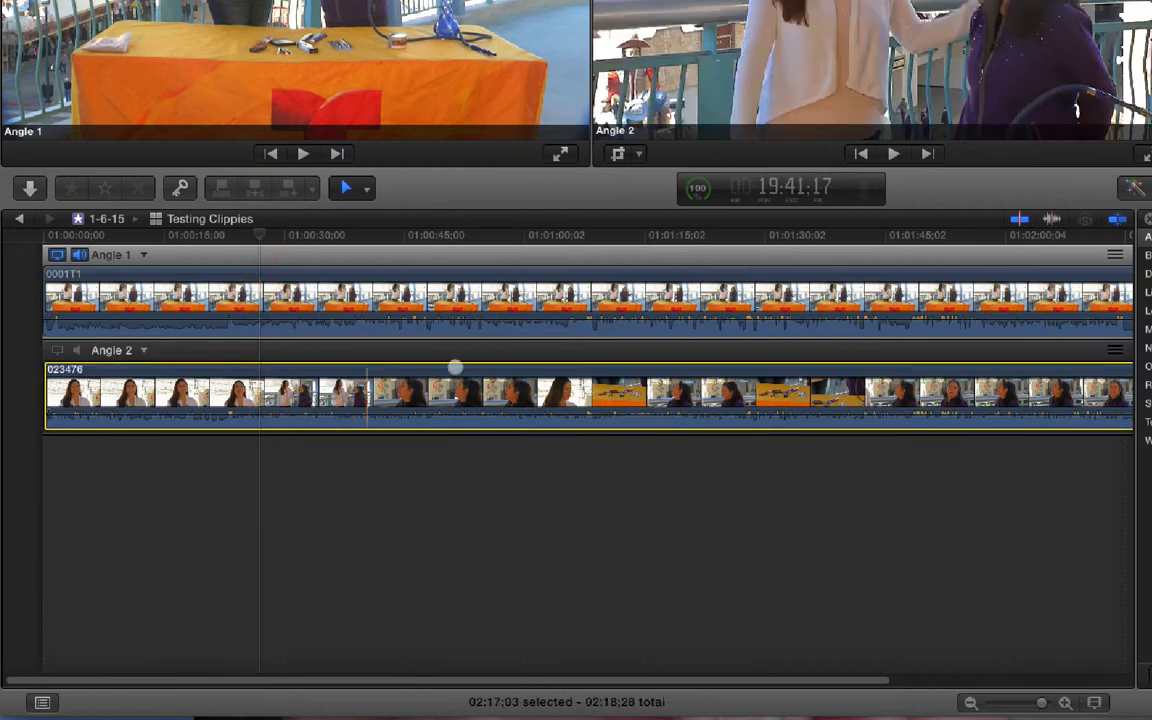
pyautogui.click(430, 302)
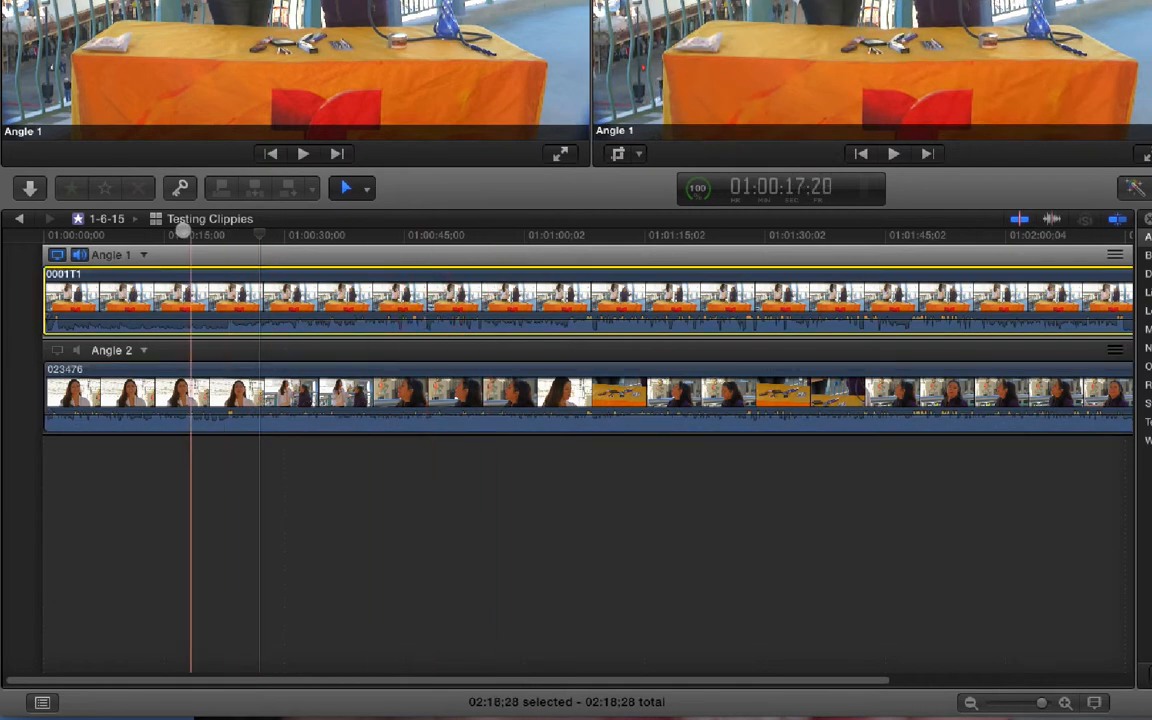
pyautogui.click(140, 254)
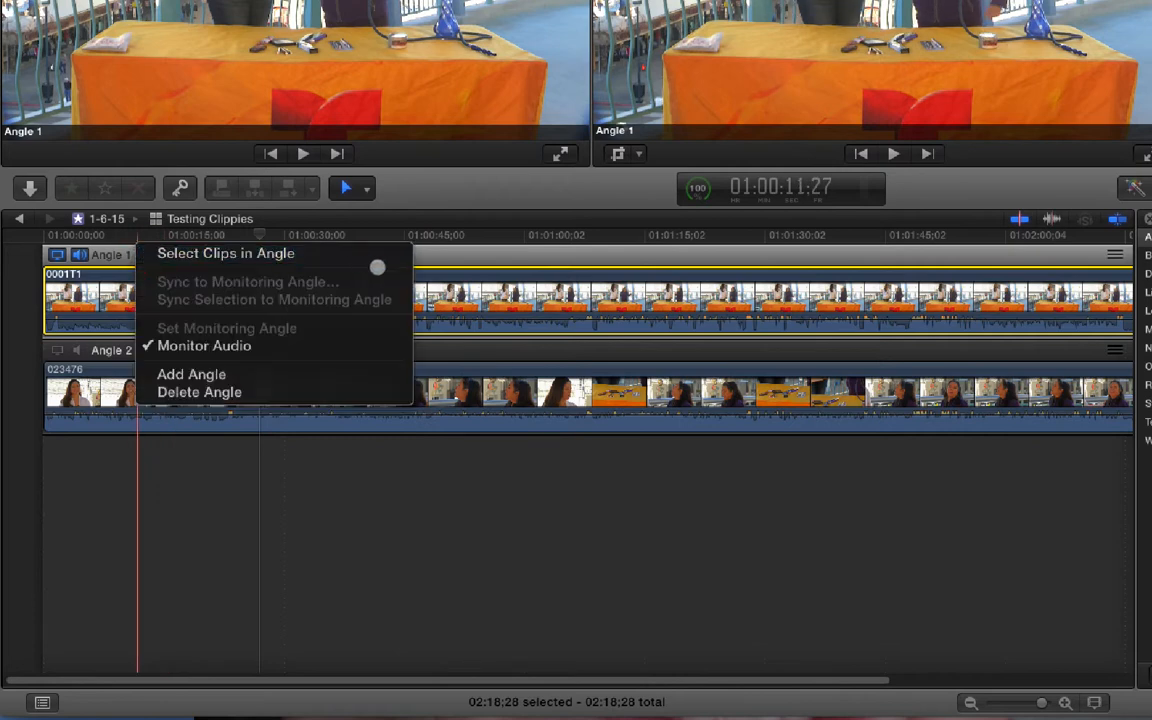
pyautogui.click(478, 273)
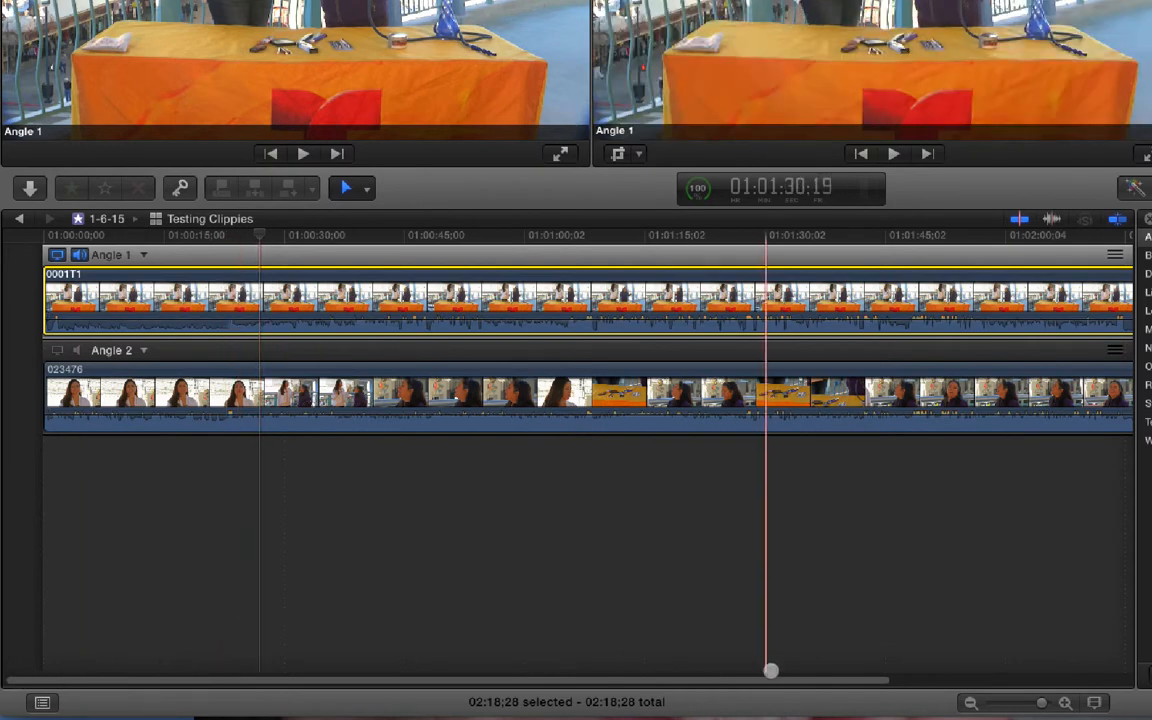
# Step: Zoom in on the audio waveforms of both angles and play them back to check their synchronization
pyautogui.click(970, 702)
pyautogui.moveTo(1011, 702); pyautogui.dragTo(1049, 702)
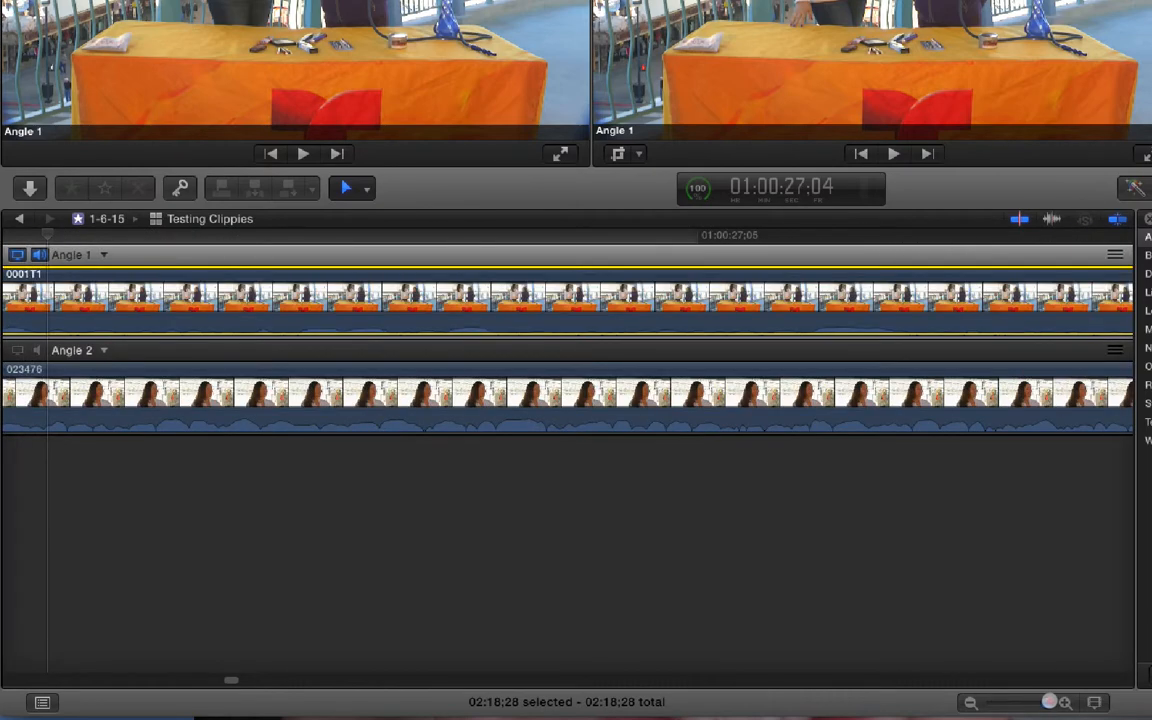
pyautogui.moveTo(241, 681); pyautogui.dragTo(64, 681)
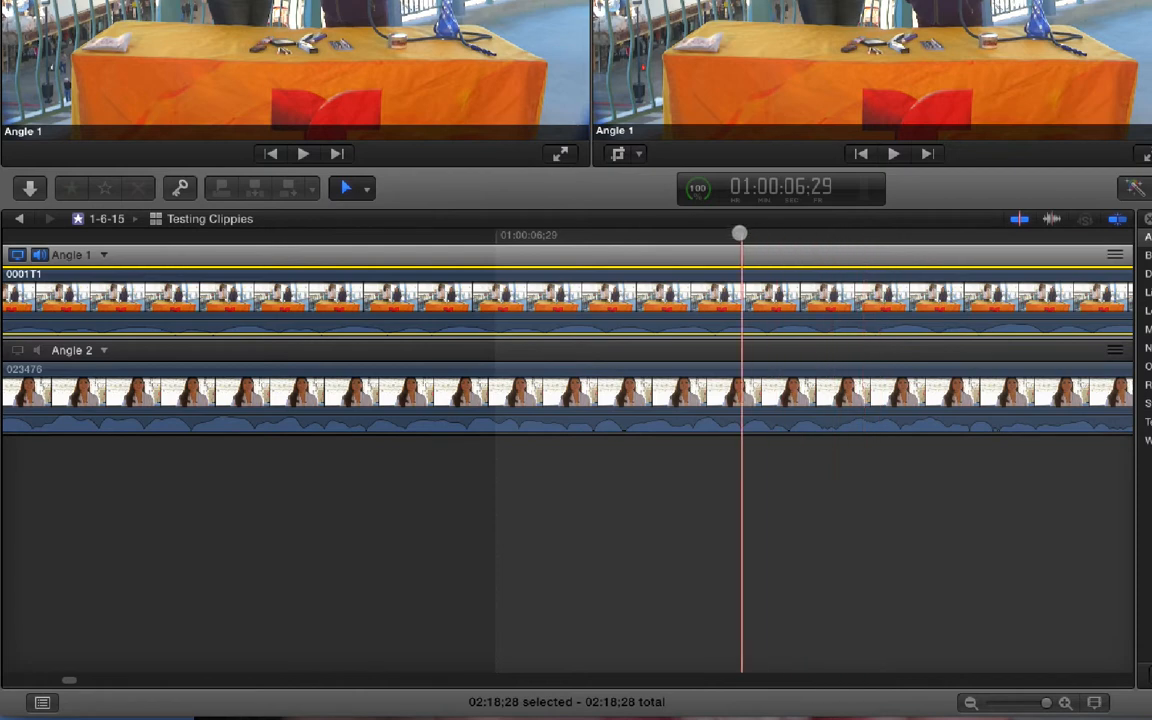
pyautogui.press('space')
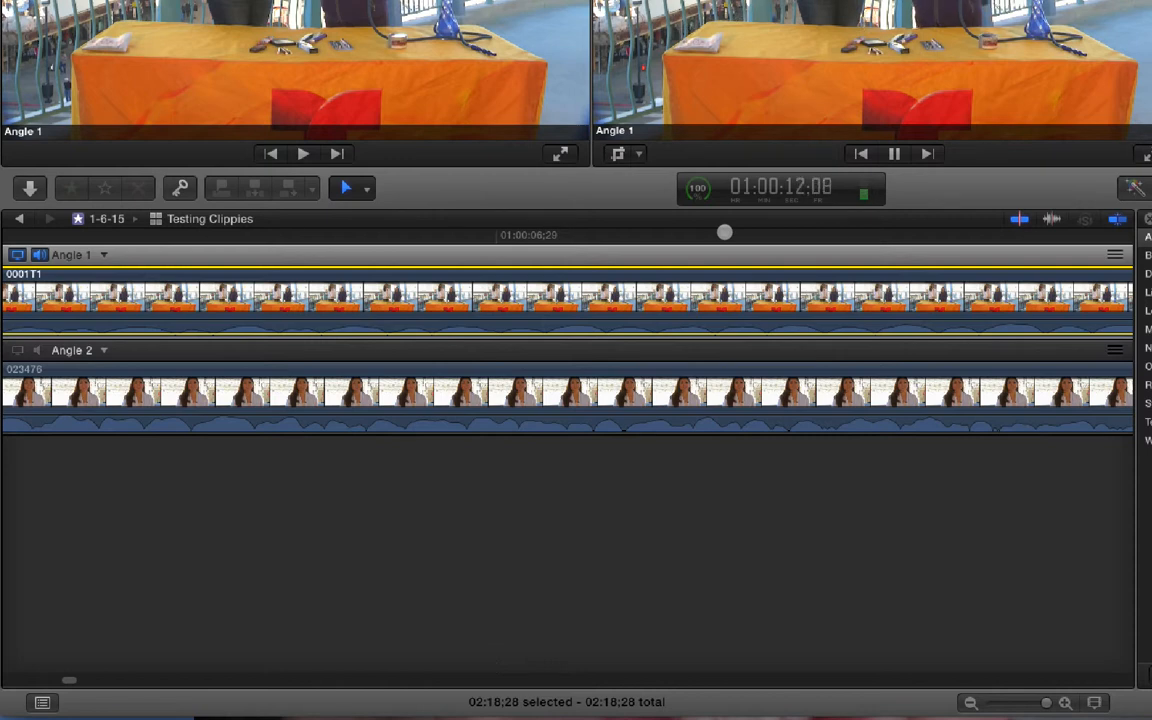
pyautogui.moveTo(1047, 703); pyautogui.dragTo(1043, 703)
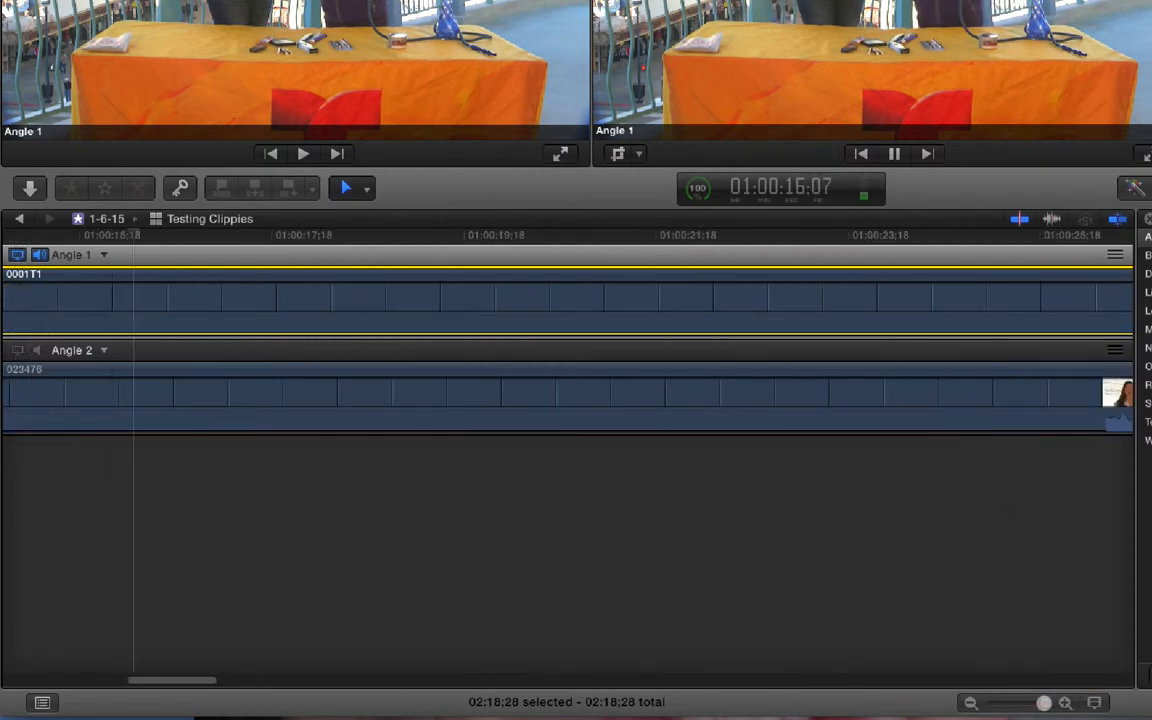
pyautogui.press('space')
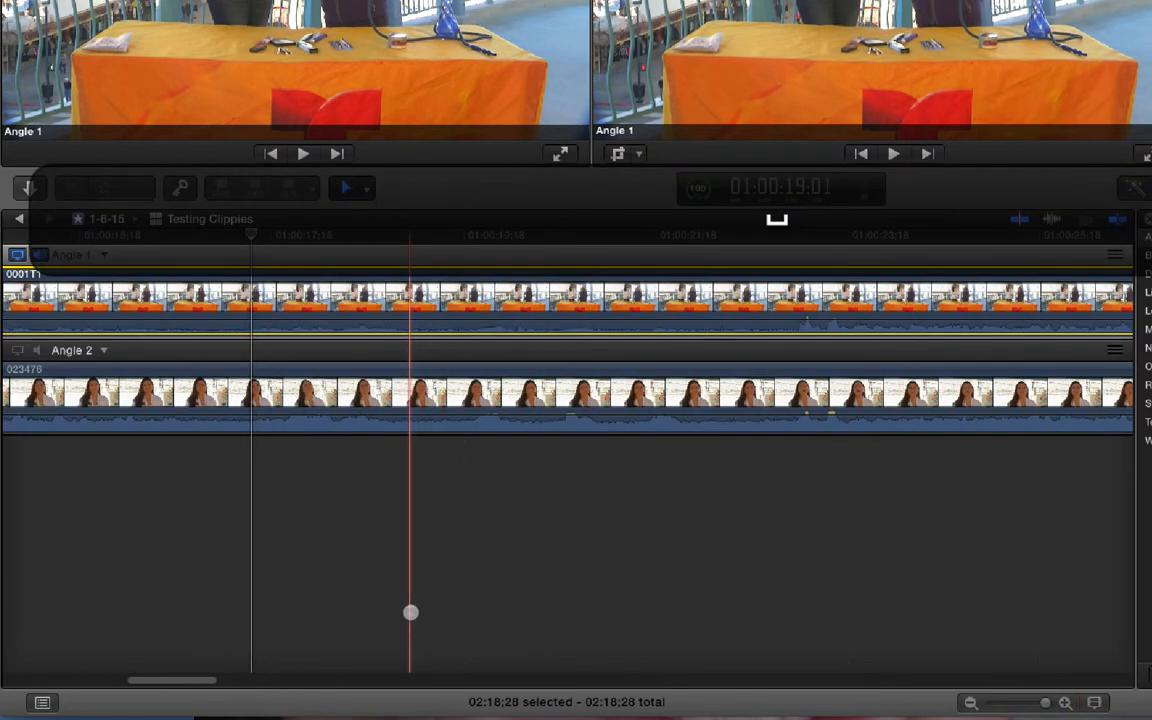
pyautogui.moveTo(181, 683); pyautogui.dragTo(194, 683)
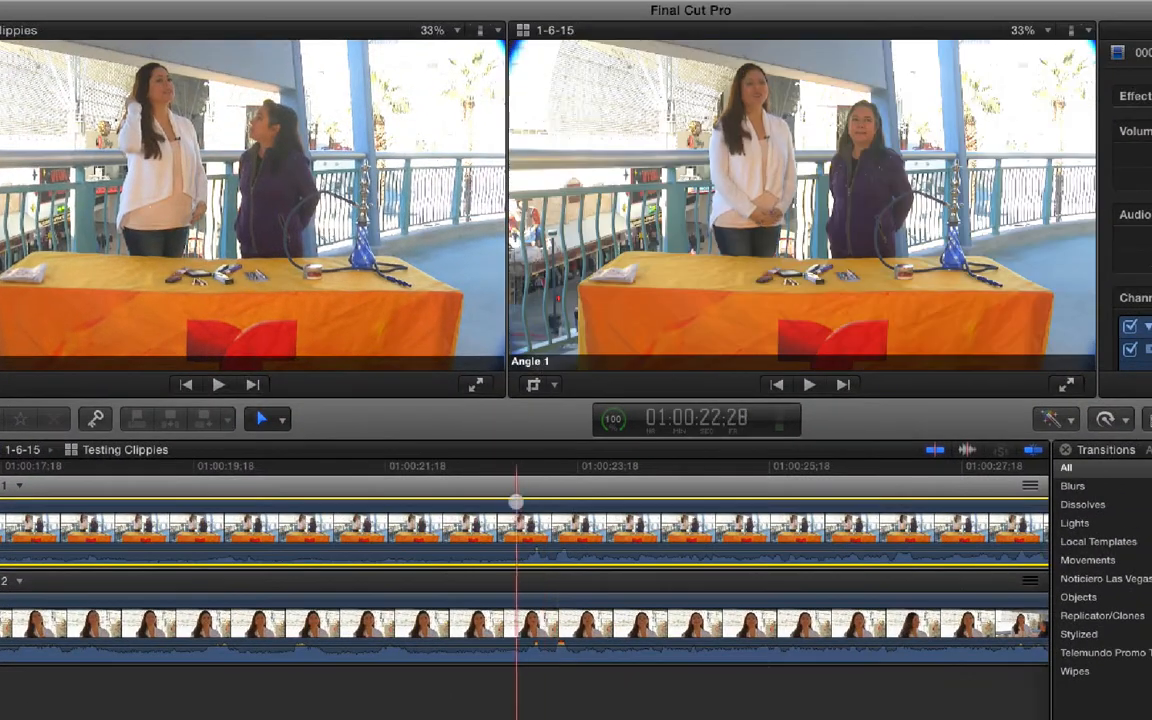
pyautogui.press('space')
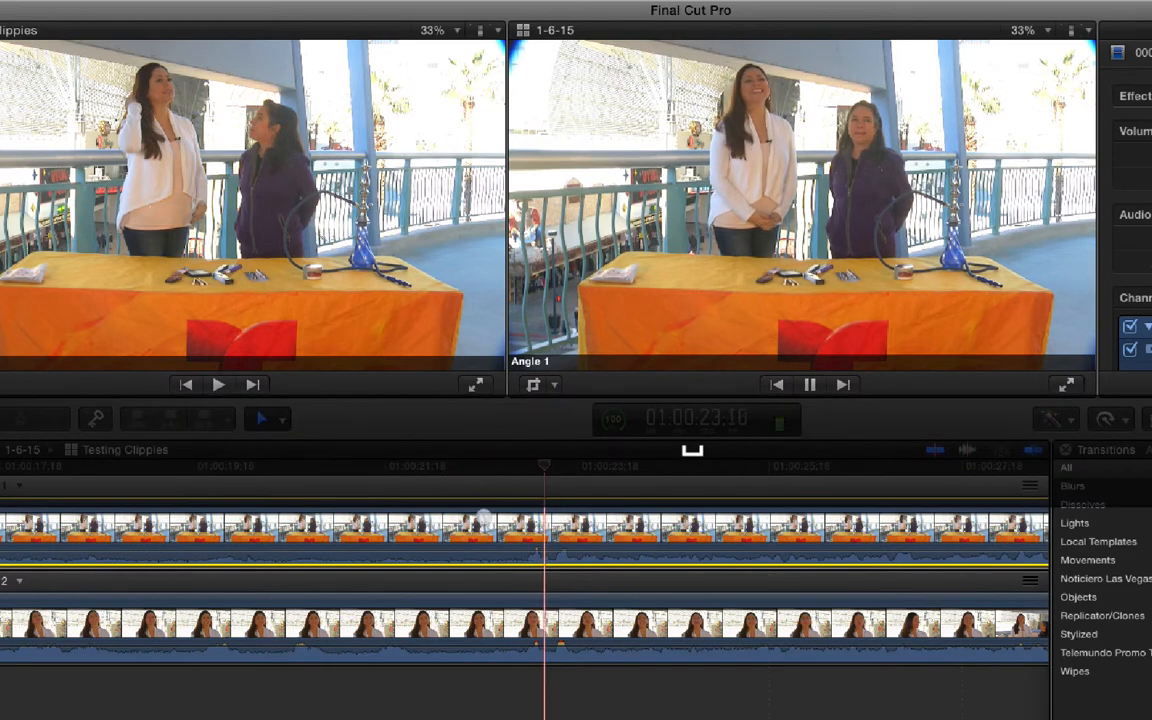
pyautogui.press('space')
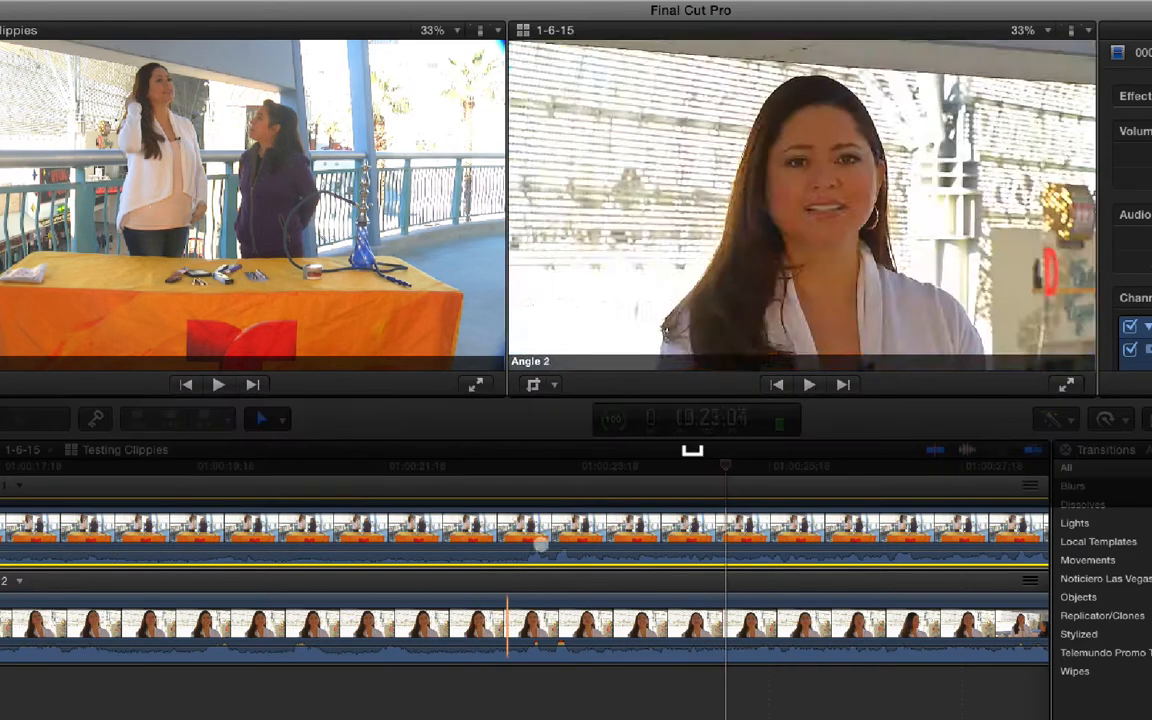
# Step: Temporarily disable the 0001T1 clip in Angle 1, play that section of the multicam clip, and re-enable the clip
pyautogui.press('v')
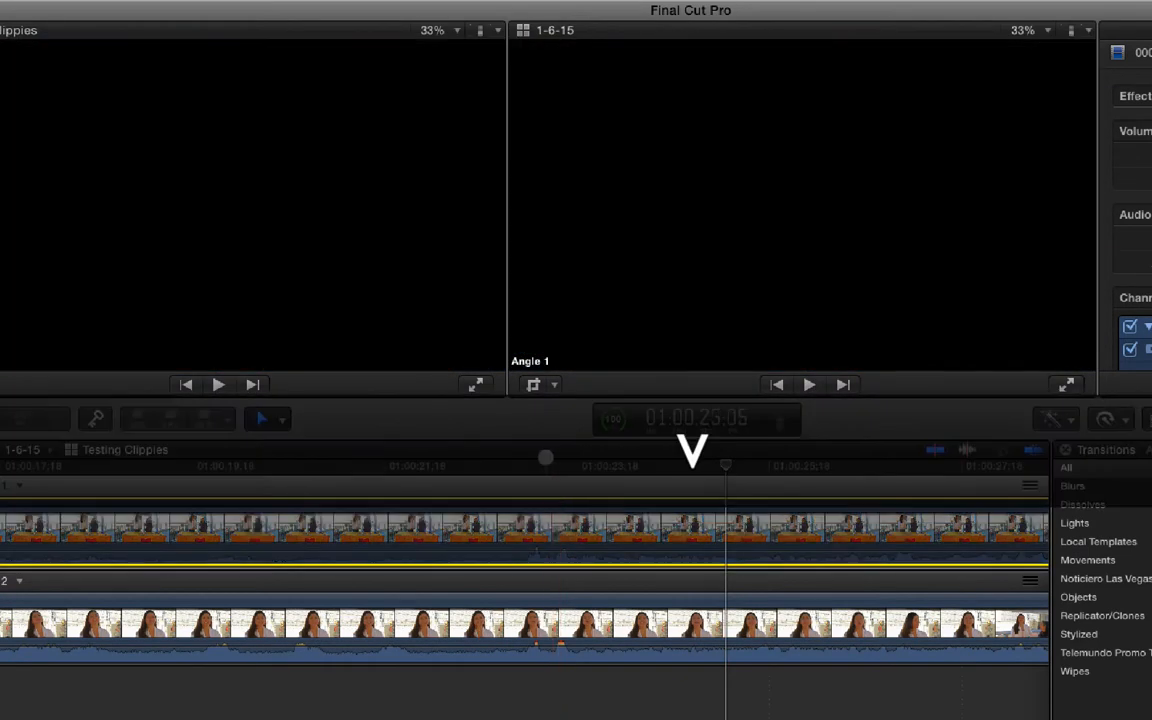
pyautogui.click(449, 462)
pyautogui.press('space')
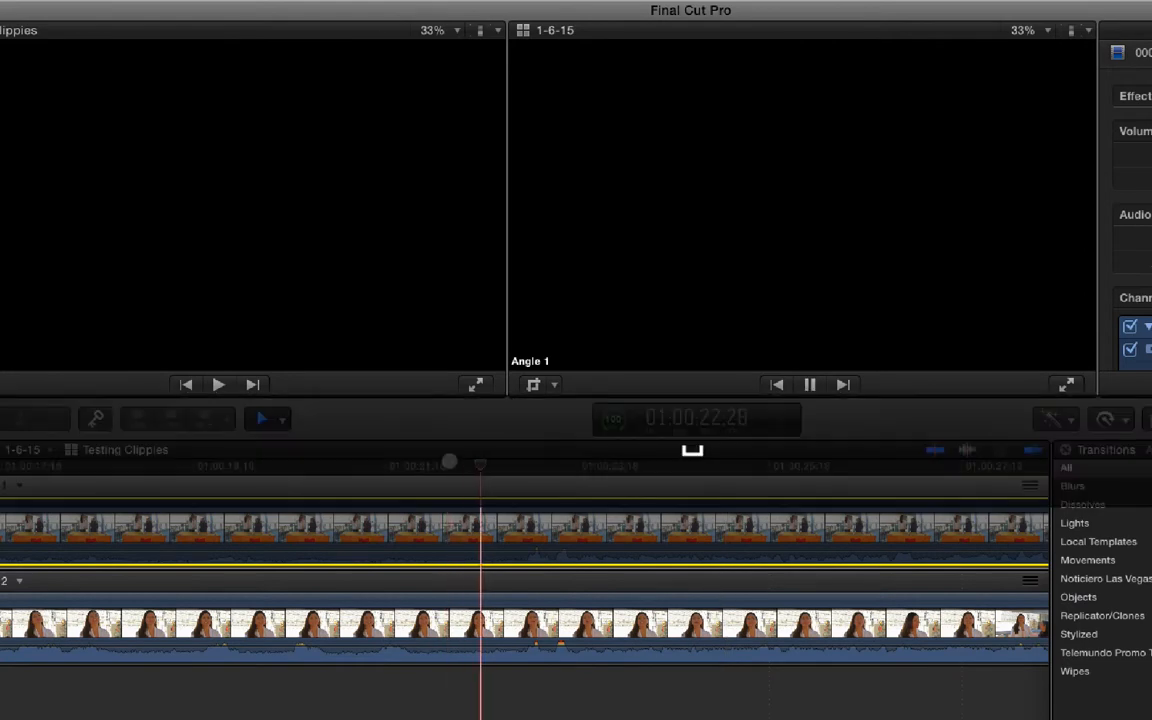
pyautogui.press('space')
pyautogui.click(499, 612)
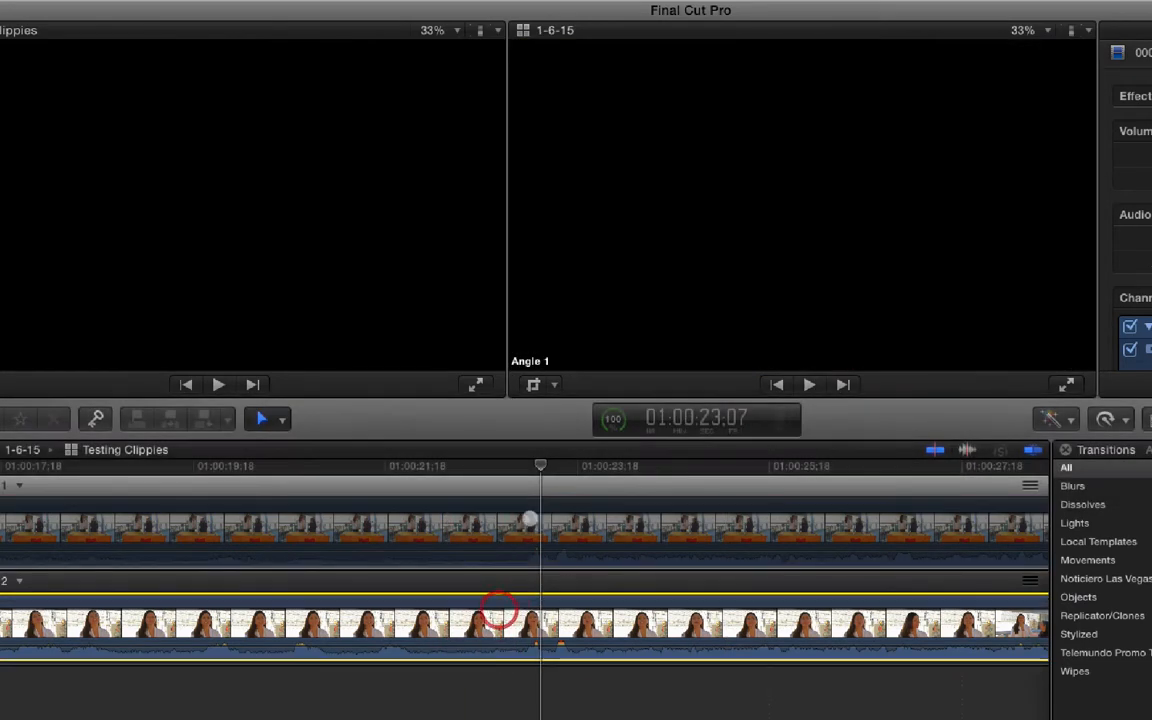
pyautogui.click(531, 467)
pyautogui.click(520, 525)
pyautogui.press('v')
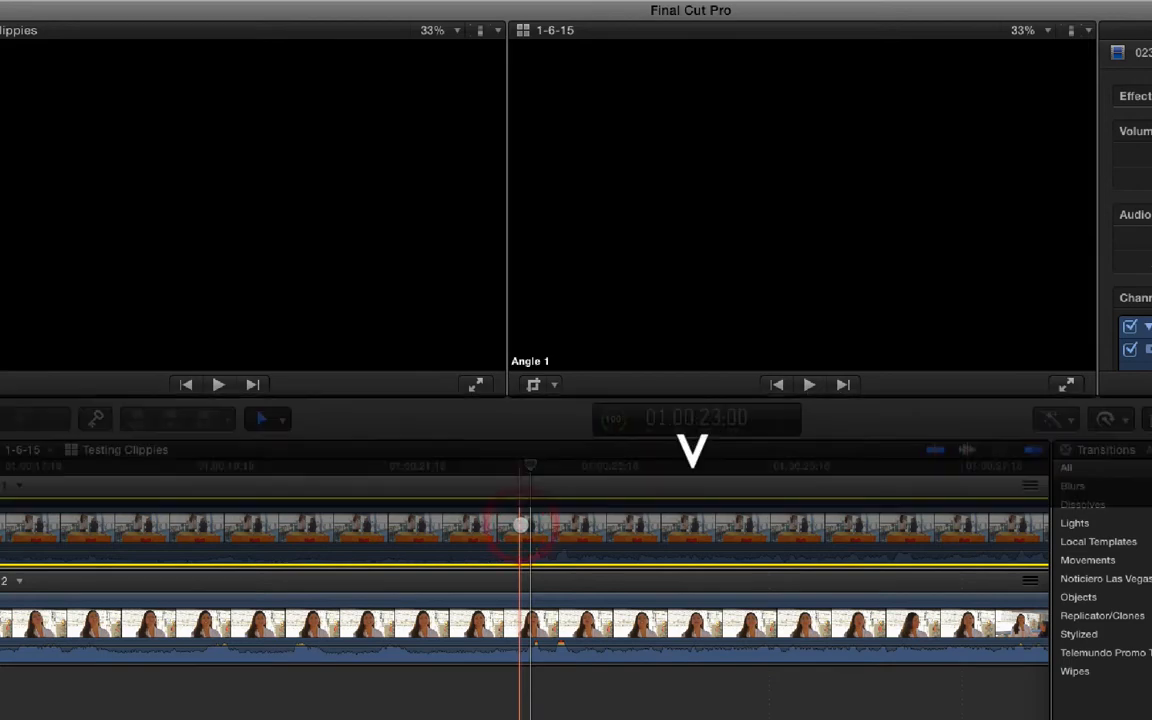
pyautogui.moveTo(451, 468); pyautogui.dragTo(485, 467)
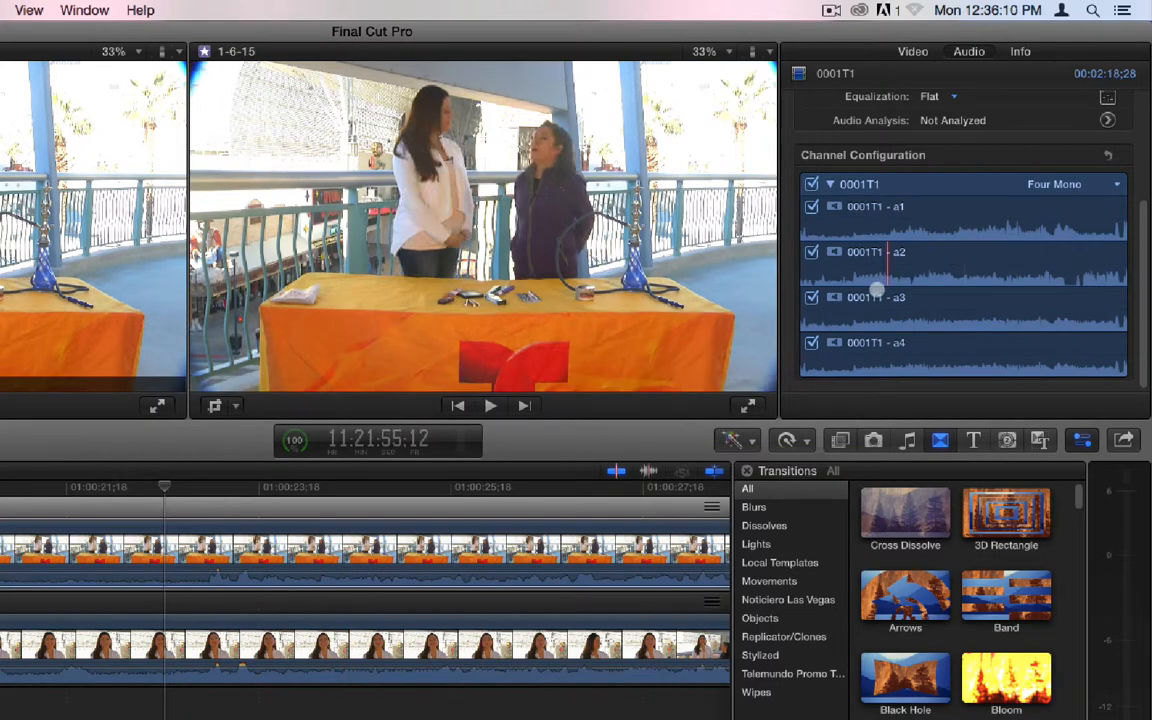
# Step: Disable audio channels a3 and a4 on both the 0001T1 clip and the 023476 clip
pyautogui.click(811, 297)
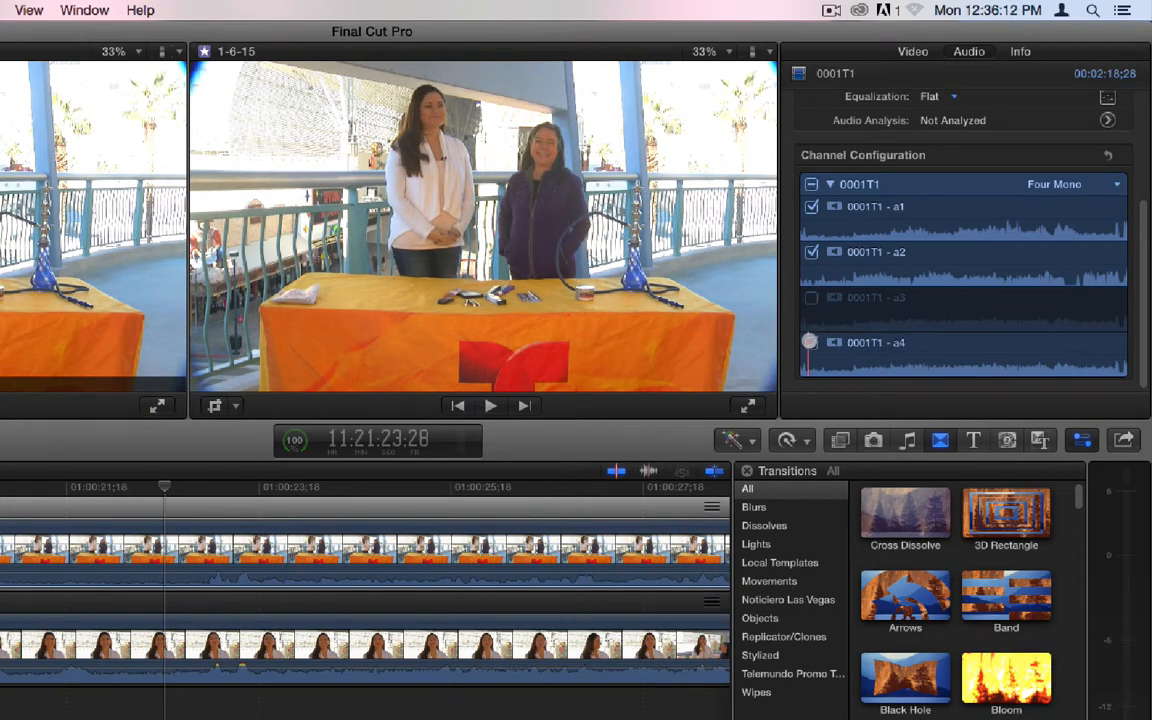
pyautogui.click(811, 342)
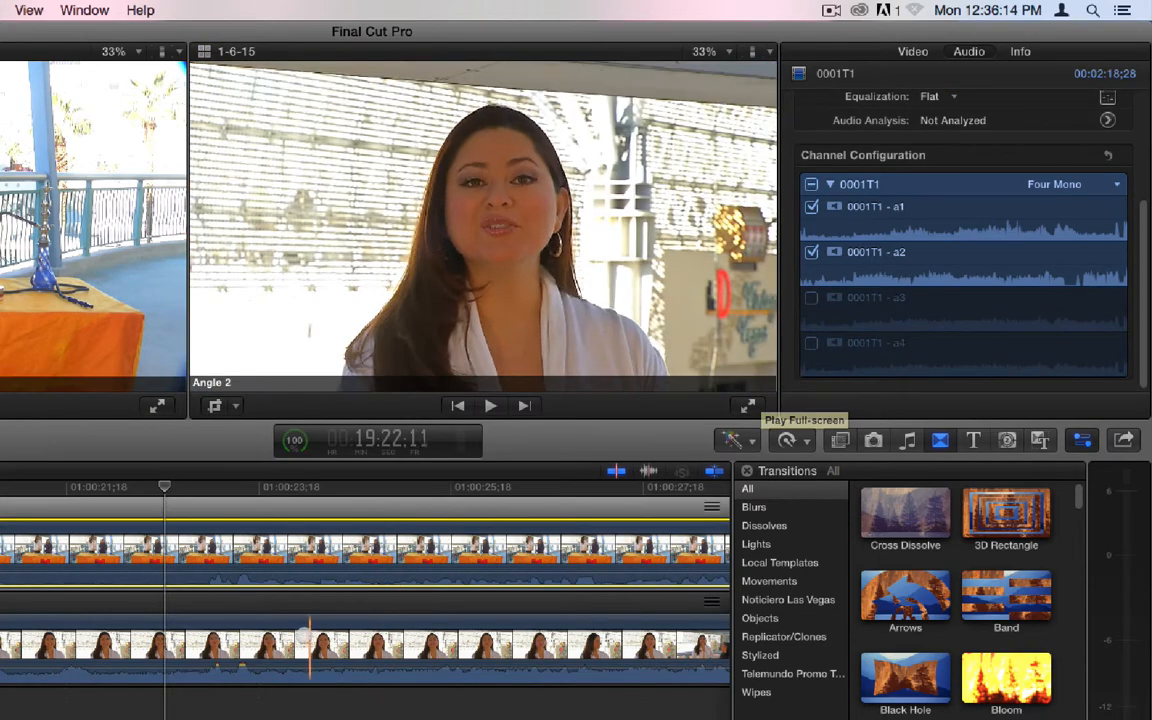
pyautogui.click(304, 632)
pyautogui.scroll(-5, 860, 280)
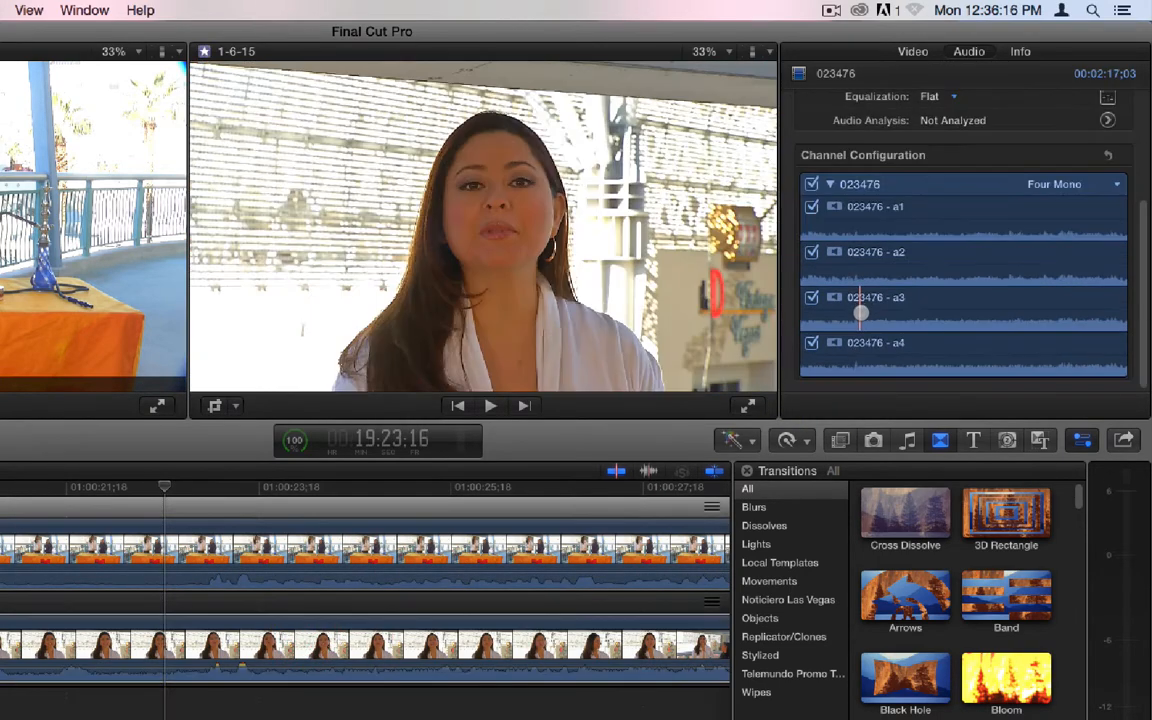
pyautogui.click(811, 297)
pyautogui.click(811, 342)
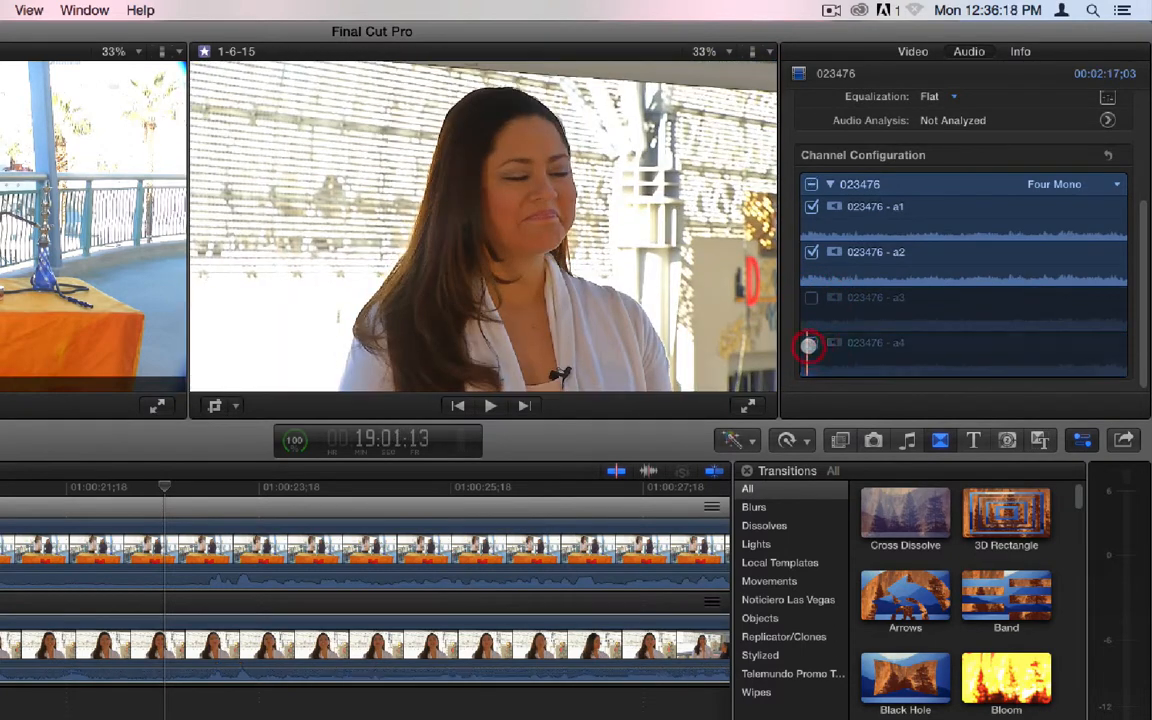
# Step: Play the multicam clip from 01:00:22;04, then select the 0001T1 clip and examine the handle for reordering angles
pyautogui.click(118, 488)
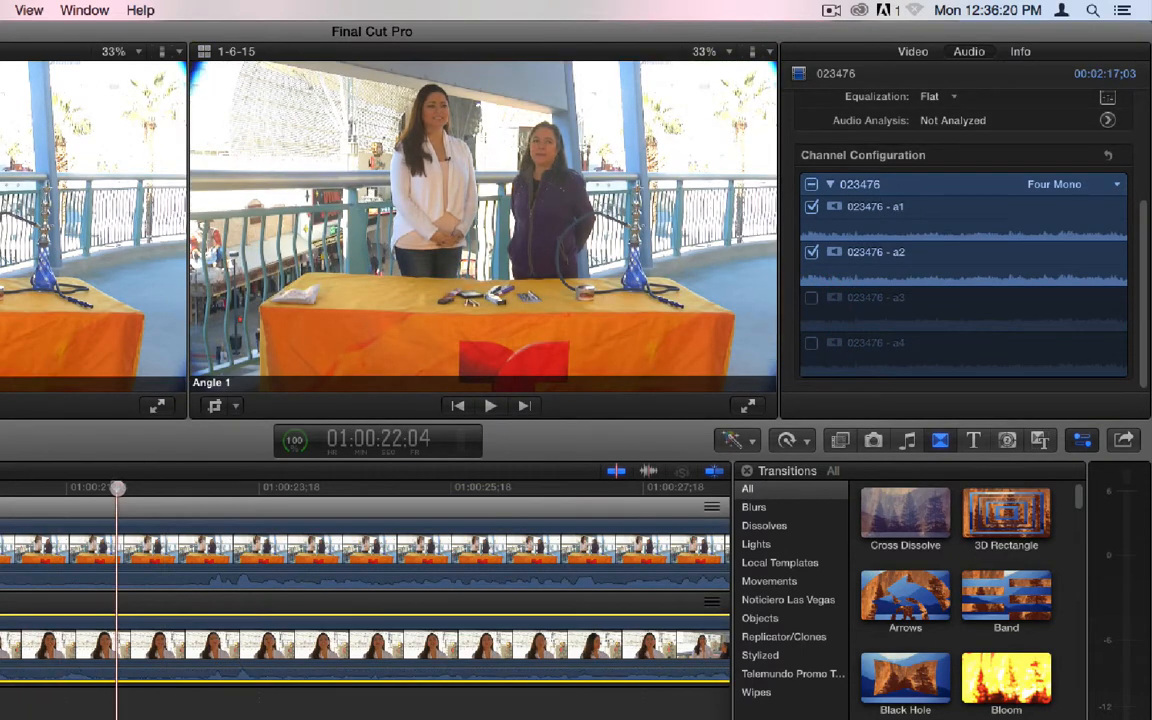
pyautogui.press('space')
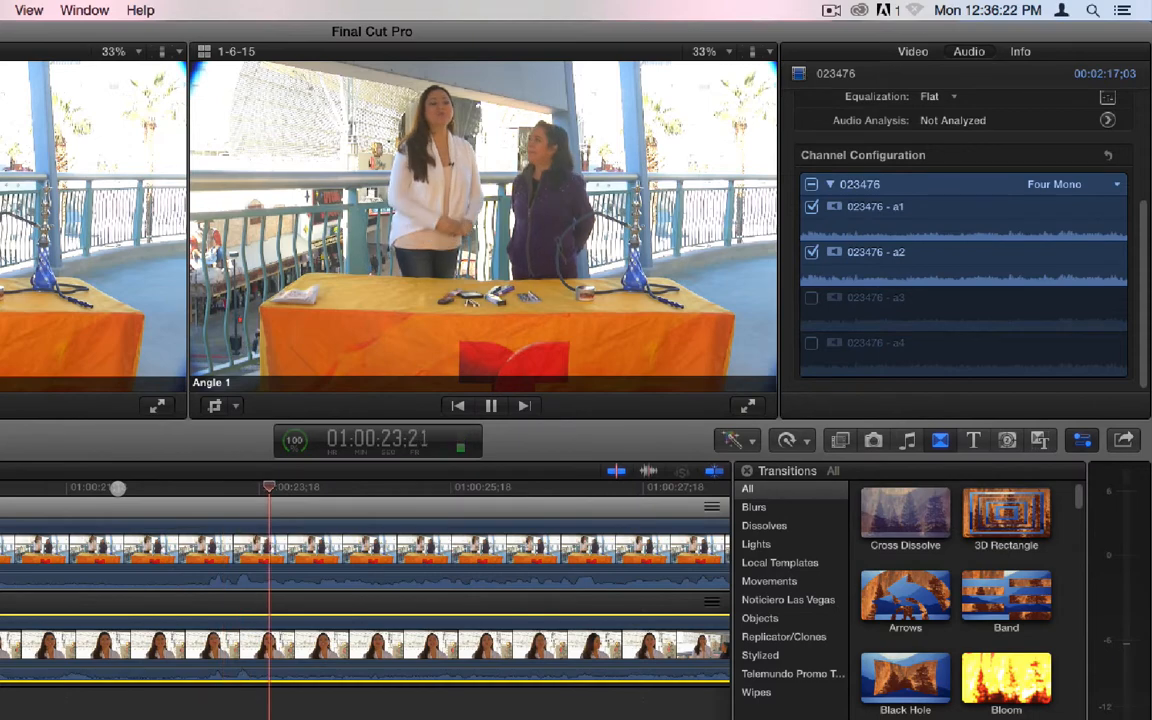
pyautogui.press('space')
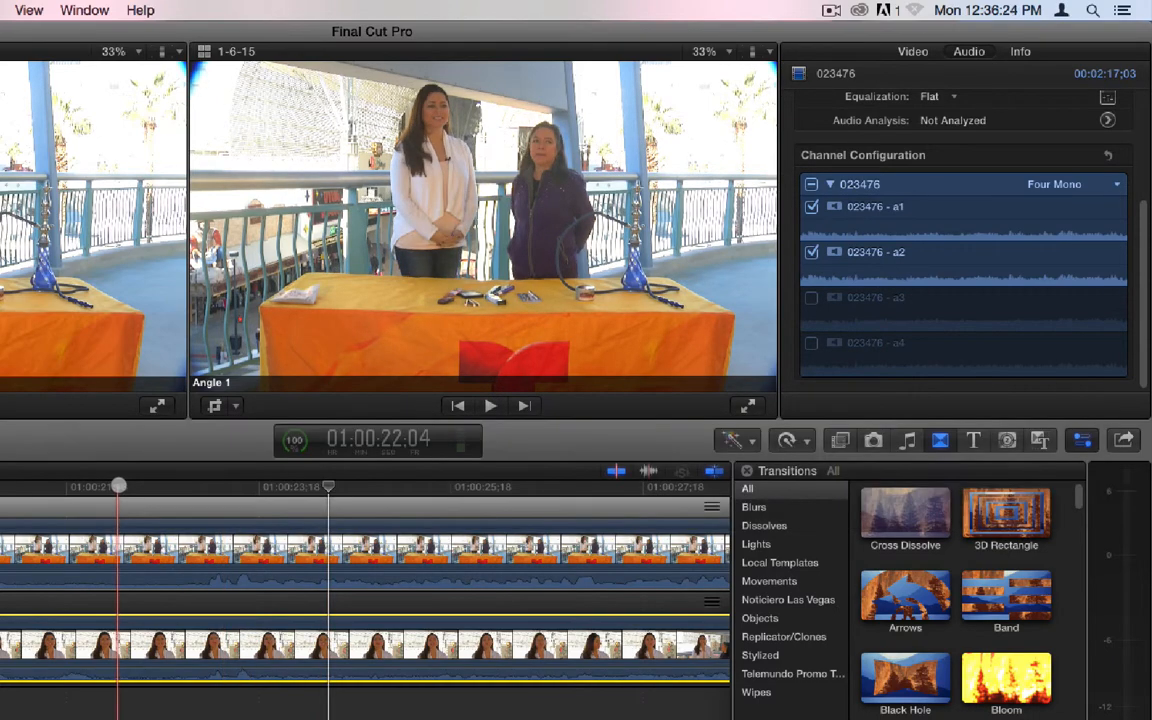
pyautogui.click(212, 543)
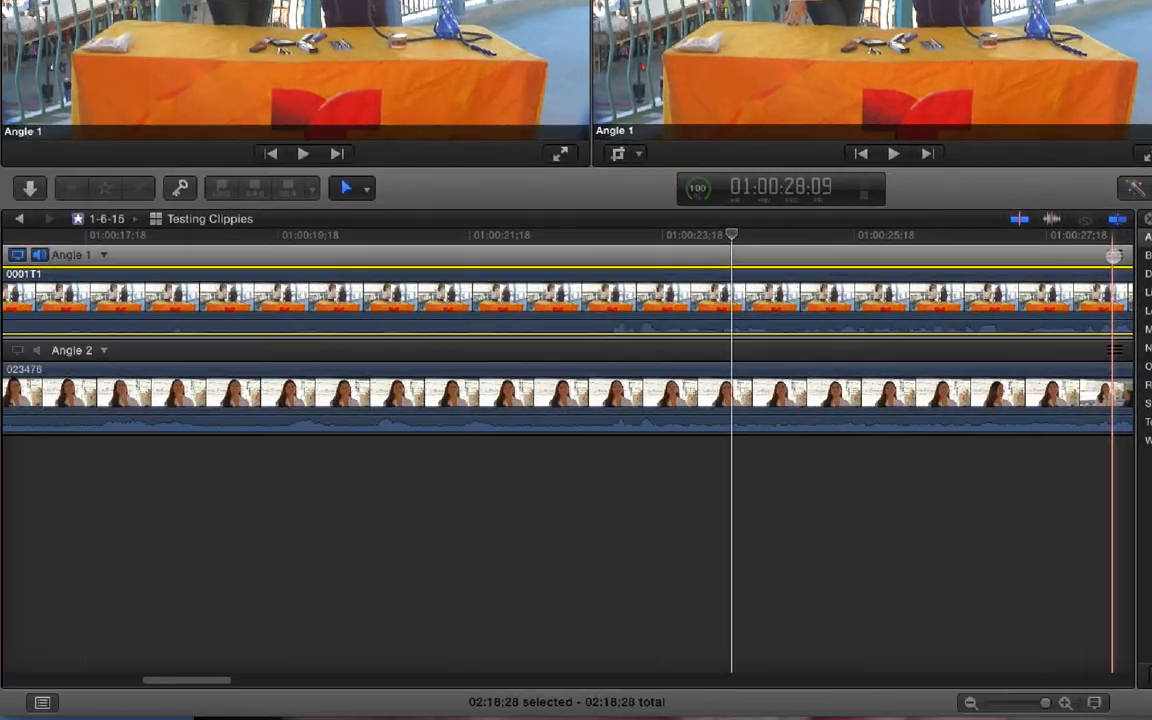
pyautogui.moveTo(1113, 255)
pyautogui.mouseDown()
pyautogui.moveTo(1101, 392)
pyautogui.moveTo(1118, 252)
pyautogui.mouseUp()
pyautogui.hscroll(1, 1106, 340)
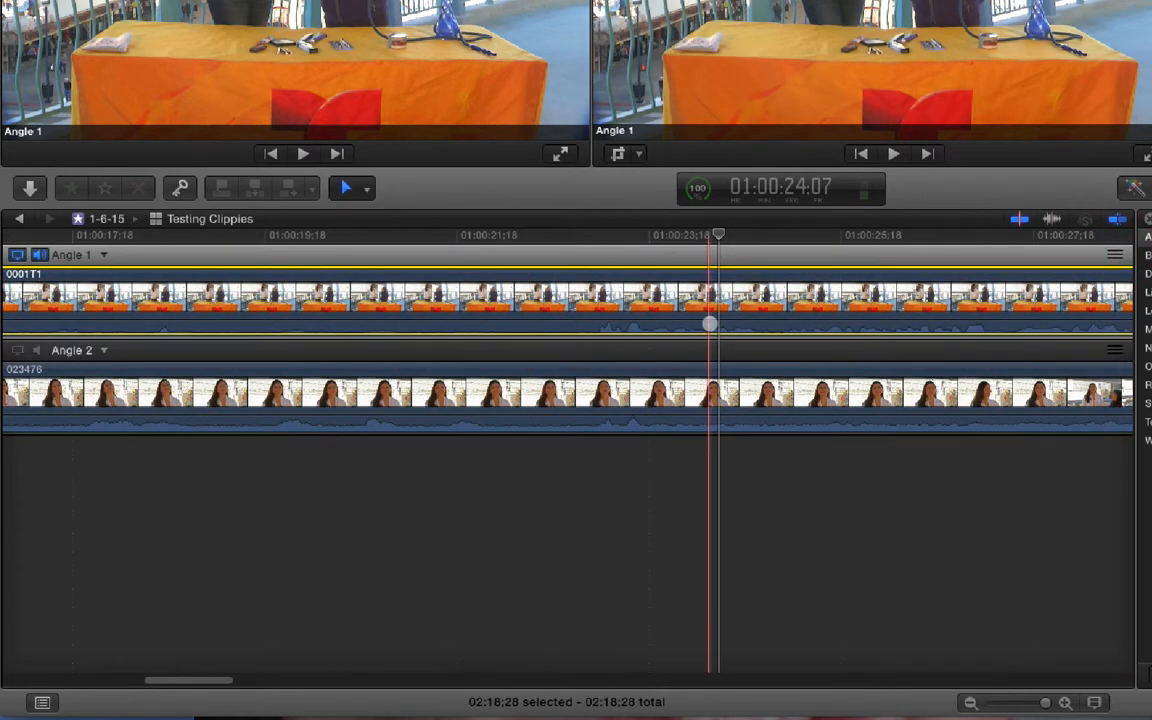
# Step: Rename Angle 1 as Wide Shot
pyautogui.click(88, 254)
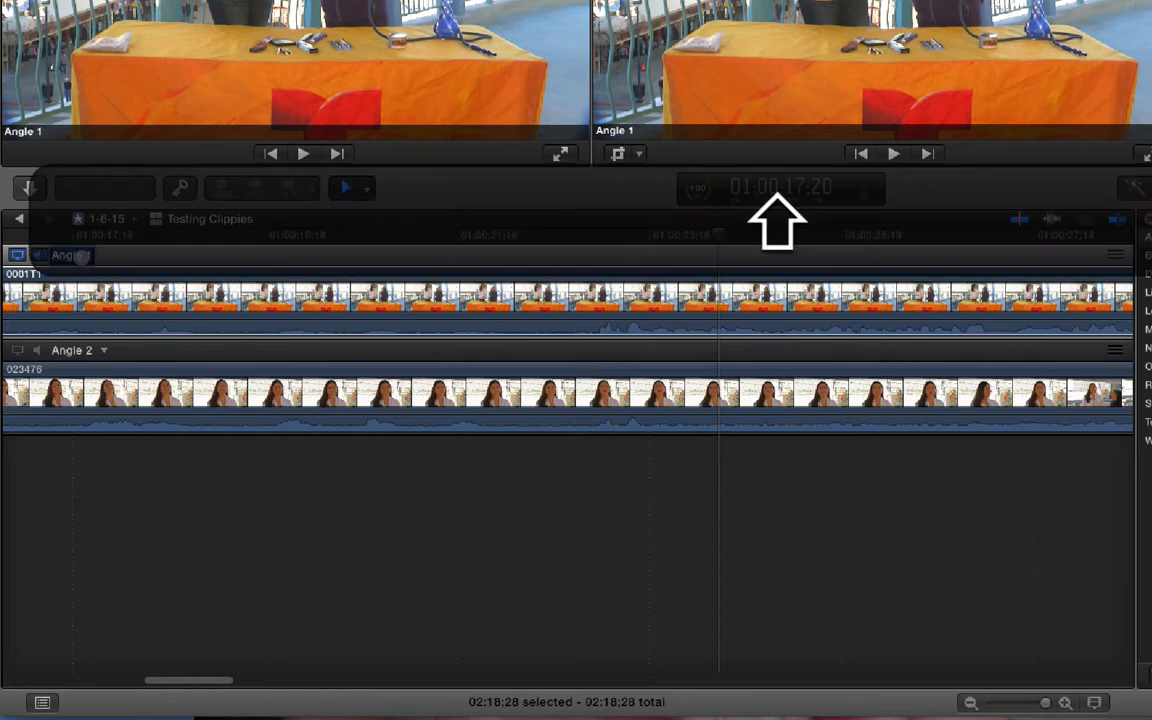
pyautogui.write('Wide Shot')
pyautogui.press('Return')
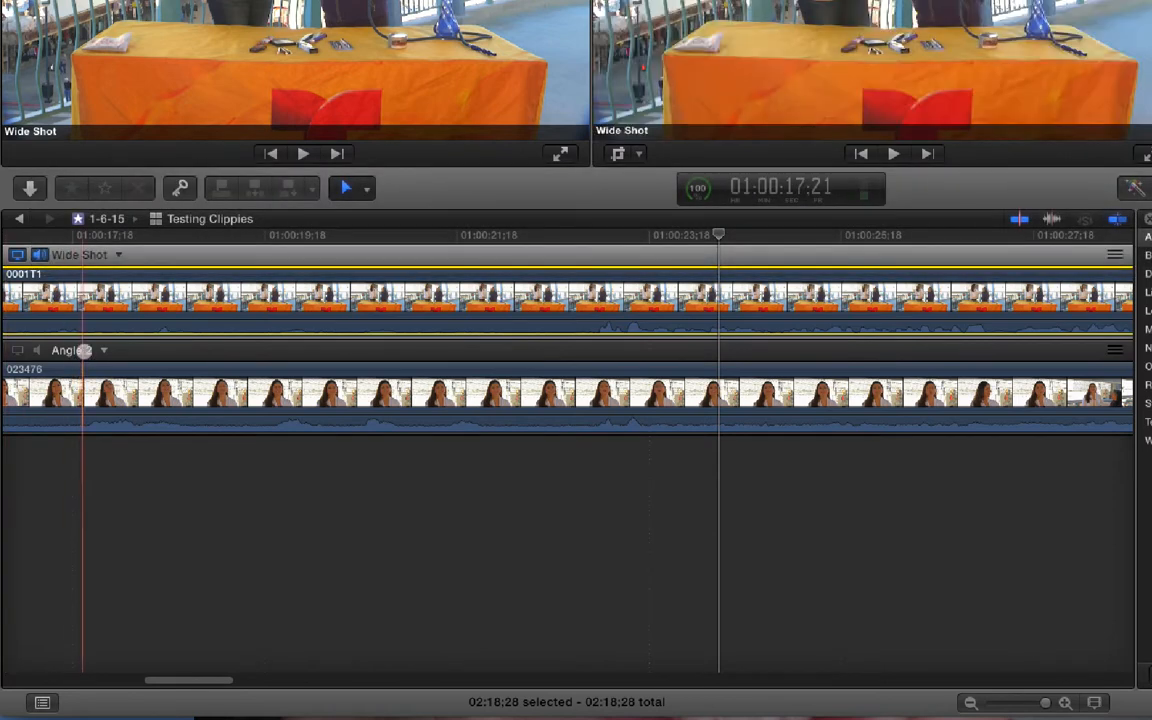
# Step: Rename Angle 2 as Tight Shot
pyautogui.click(84, 351)
pyautogui.click(84, 351)
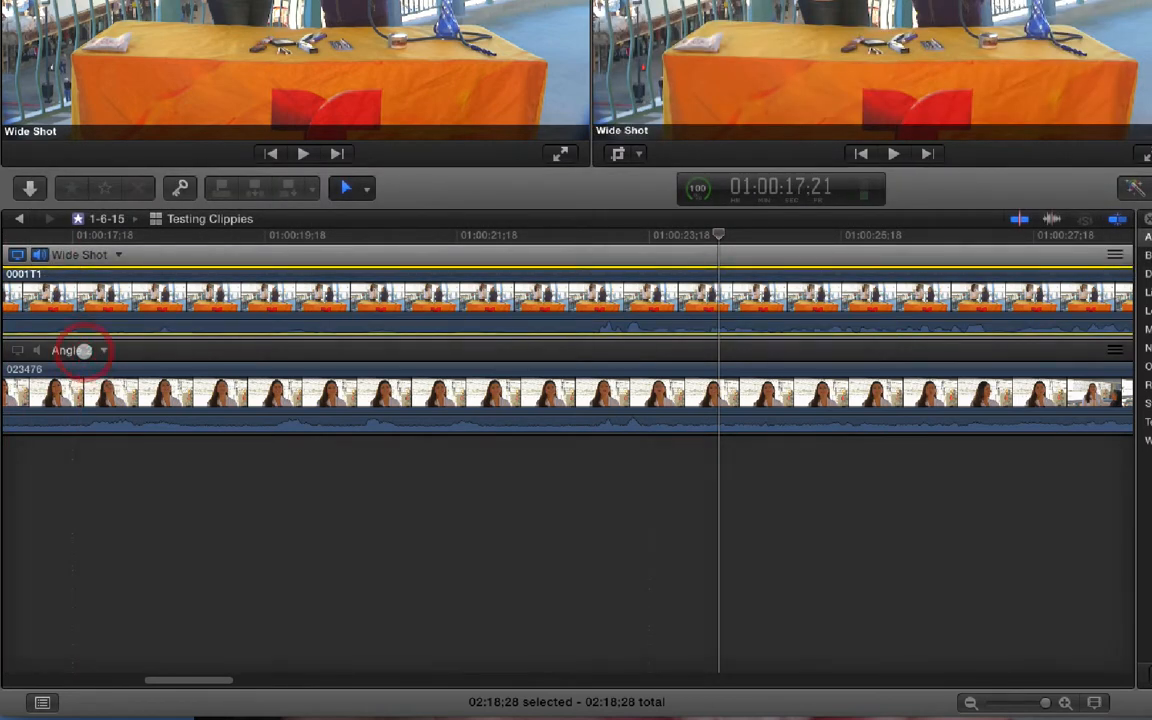
pyautogui.click(84, 351)
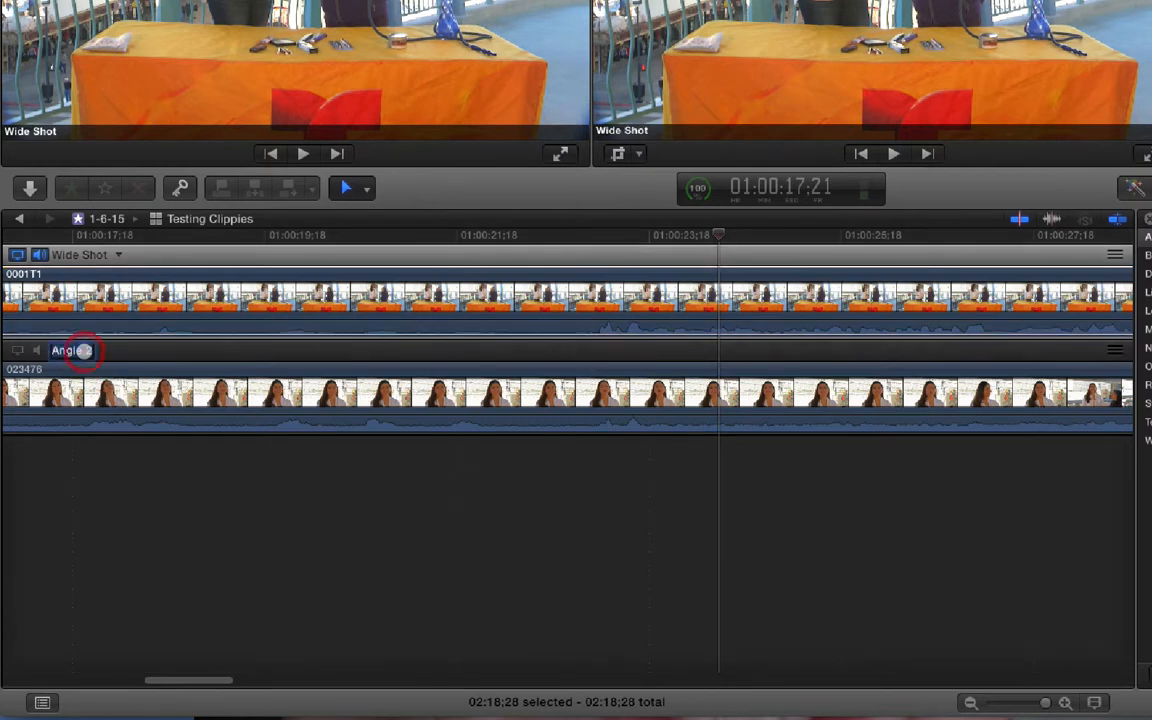
pyautogui.write('Tight')
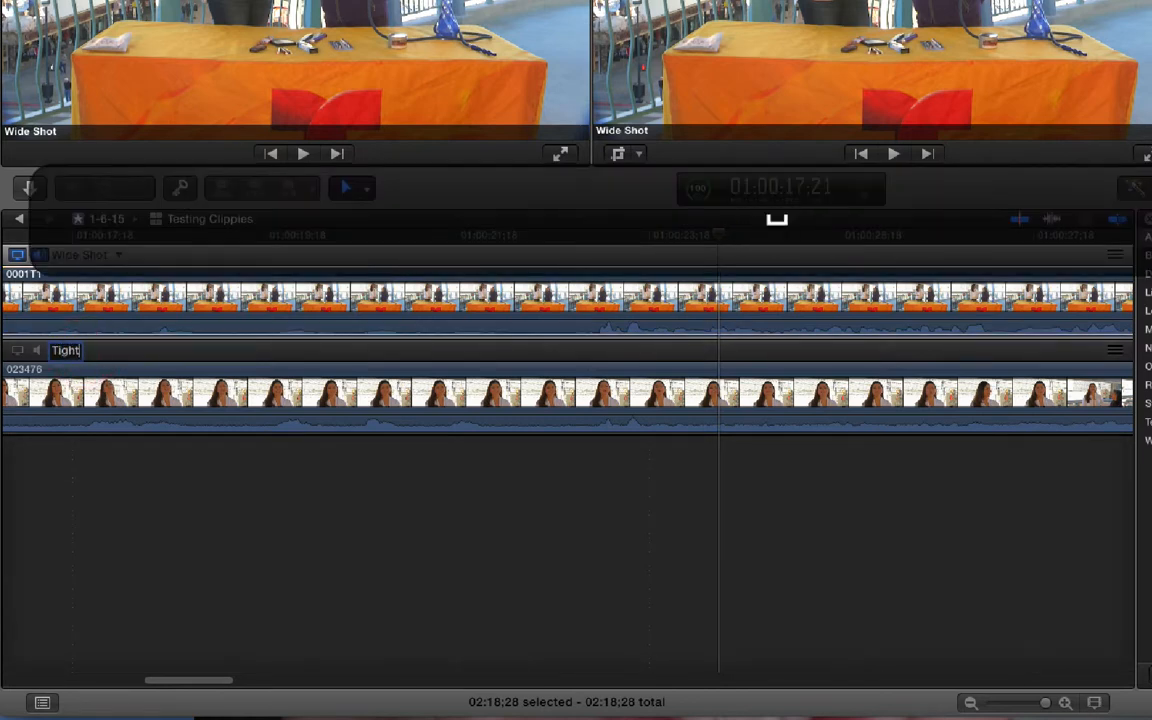
pyautogui.write(' Shot')
pyautogui.press('Return')
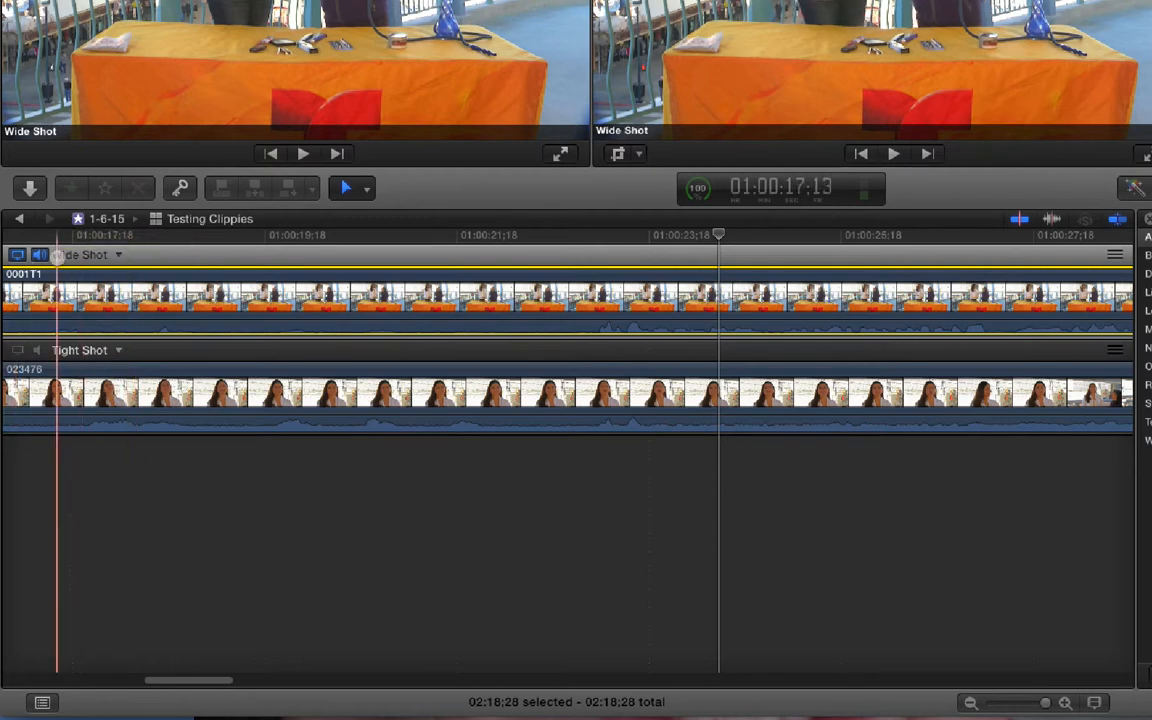
# Step: Switch the multicam clip's video monitoring between the Wide Shot and Tight Shot angles, leaving Tight Shot as the monitored angle
pyautogui.click(19, 257)
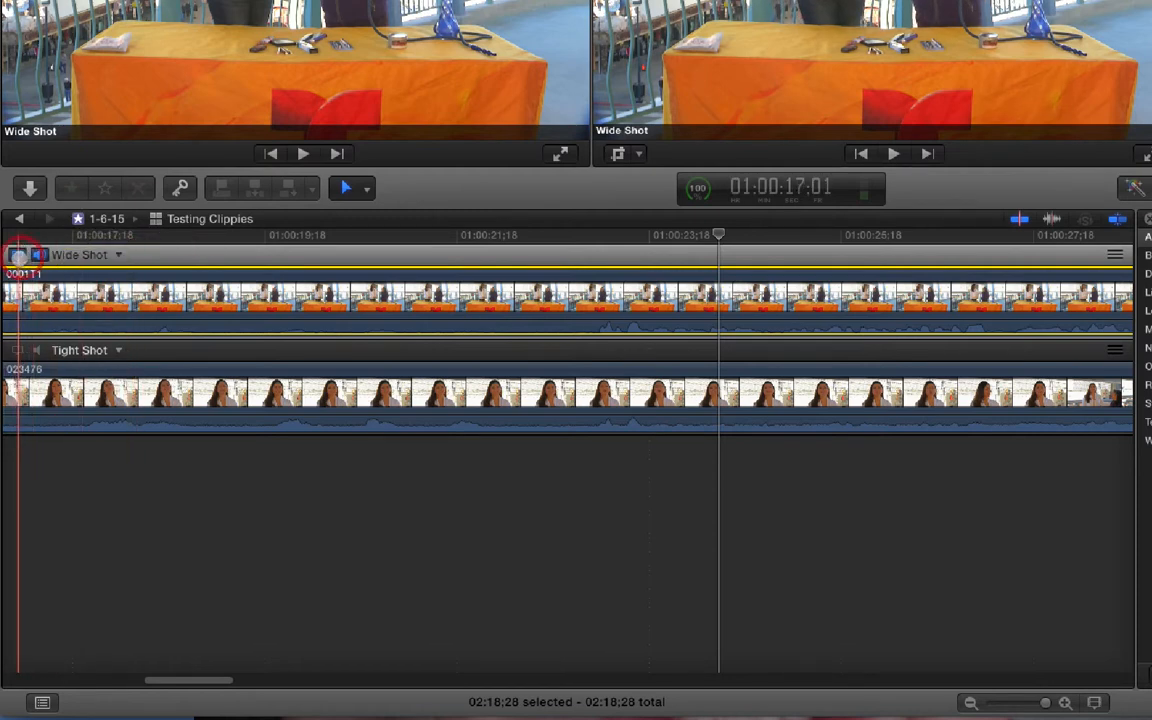
pyautogui.click(17, 350)
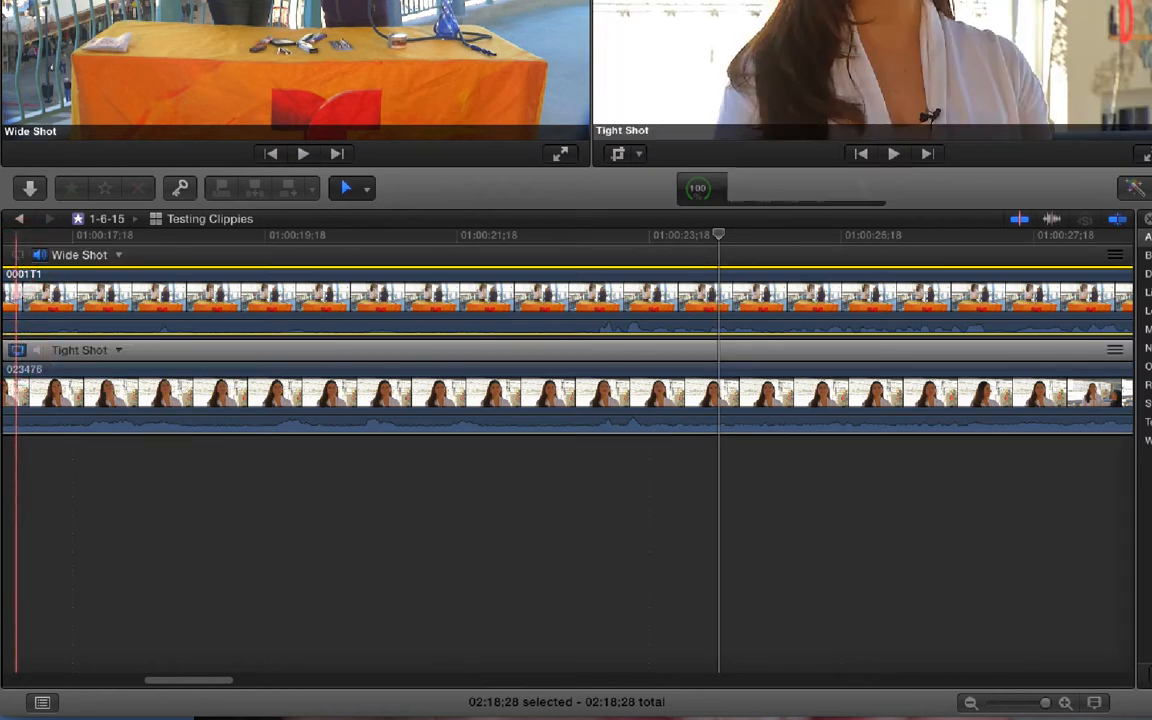
pyautogui.click(17, 255)
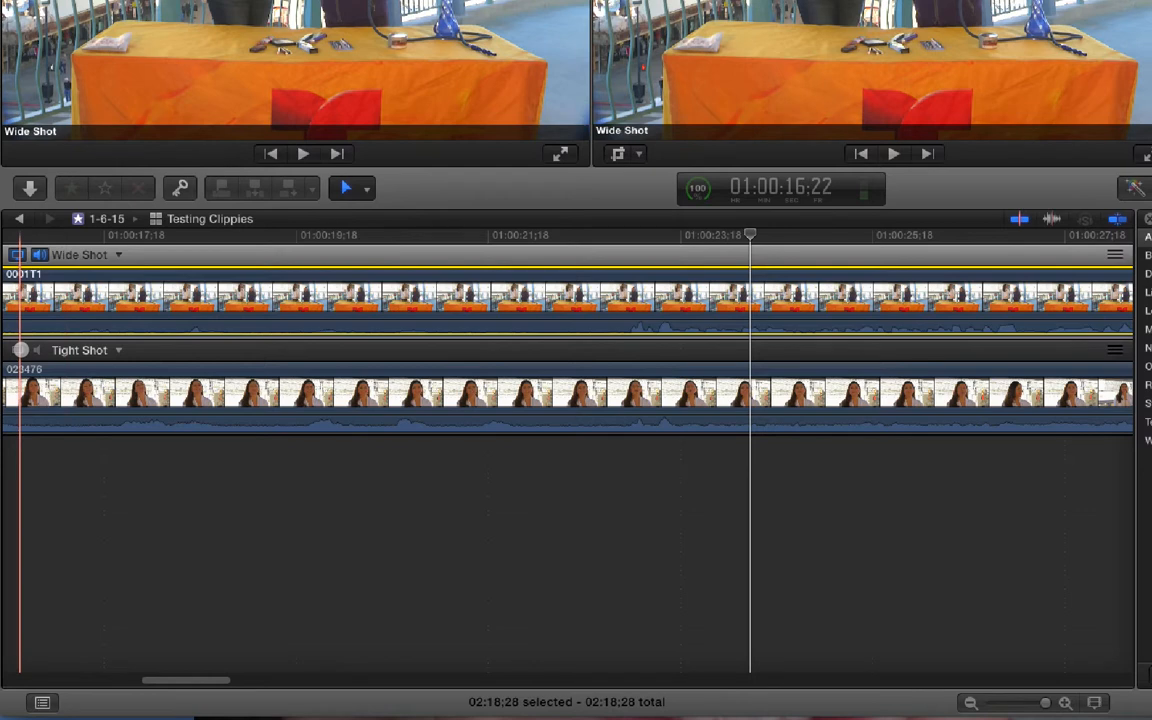
pyautogui.click(18, 350)
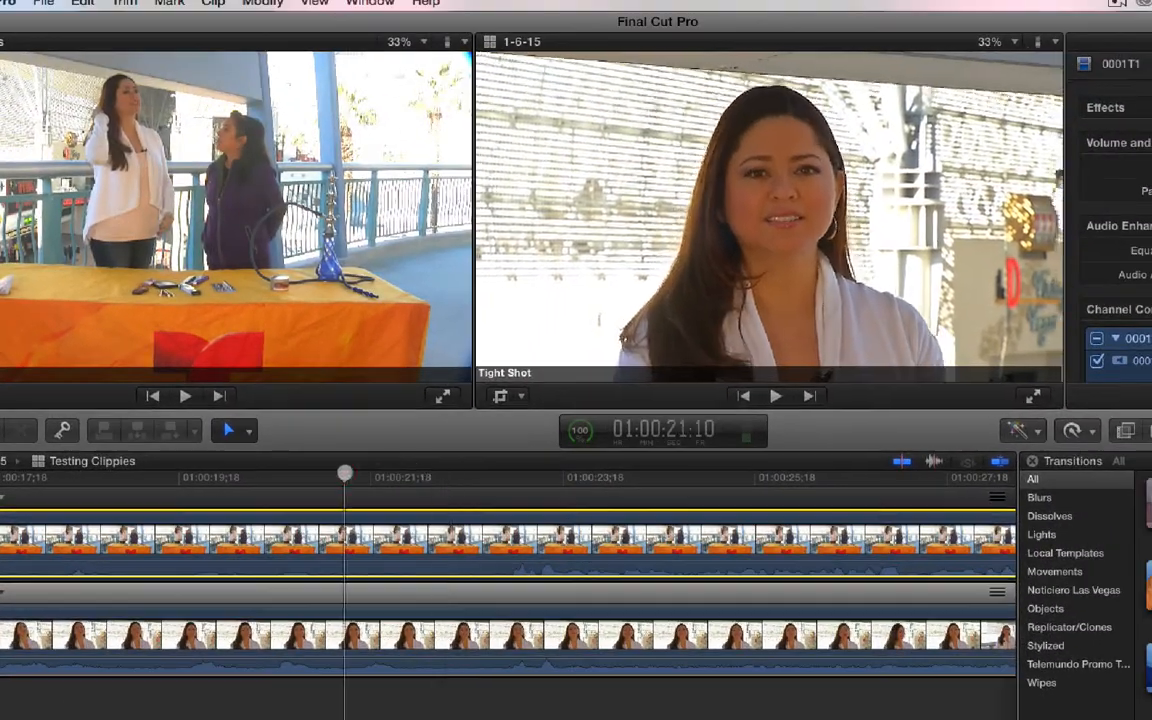
# Step: Play the multicam clip from about 01:00:16;23 to review the Tight Shot angle, and return the playhead to about 01:00:22;13
pyautogui.click(462, 233)
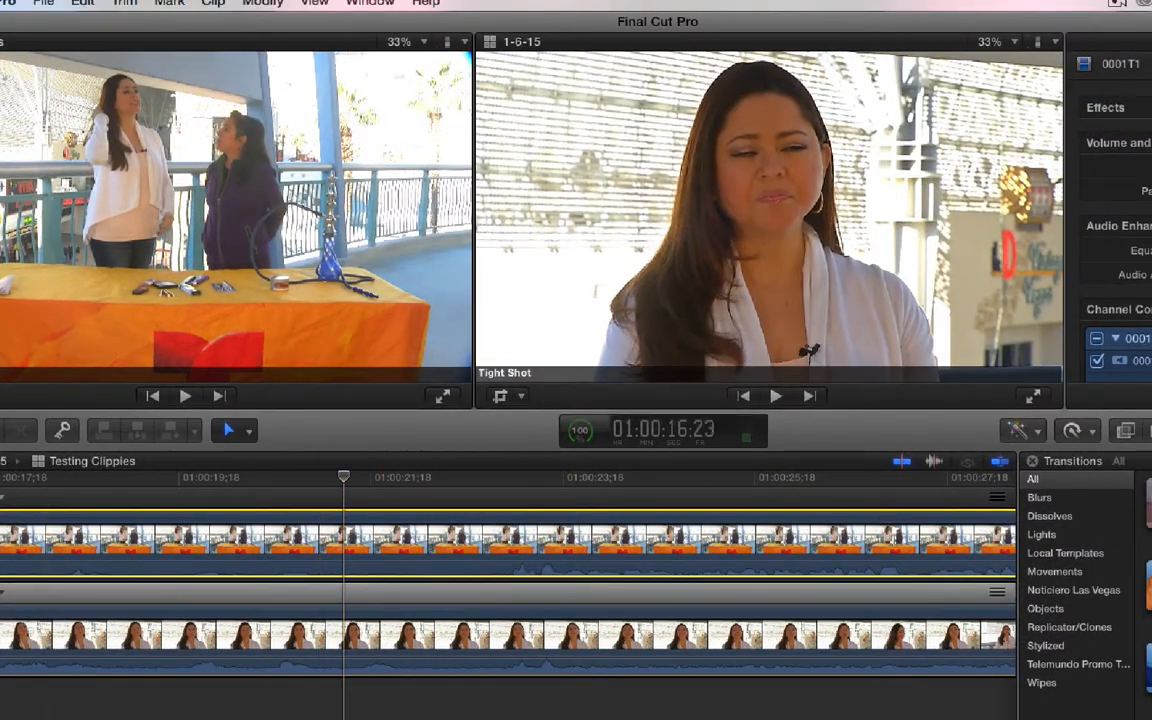
pyautogui.press('space')
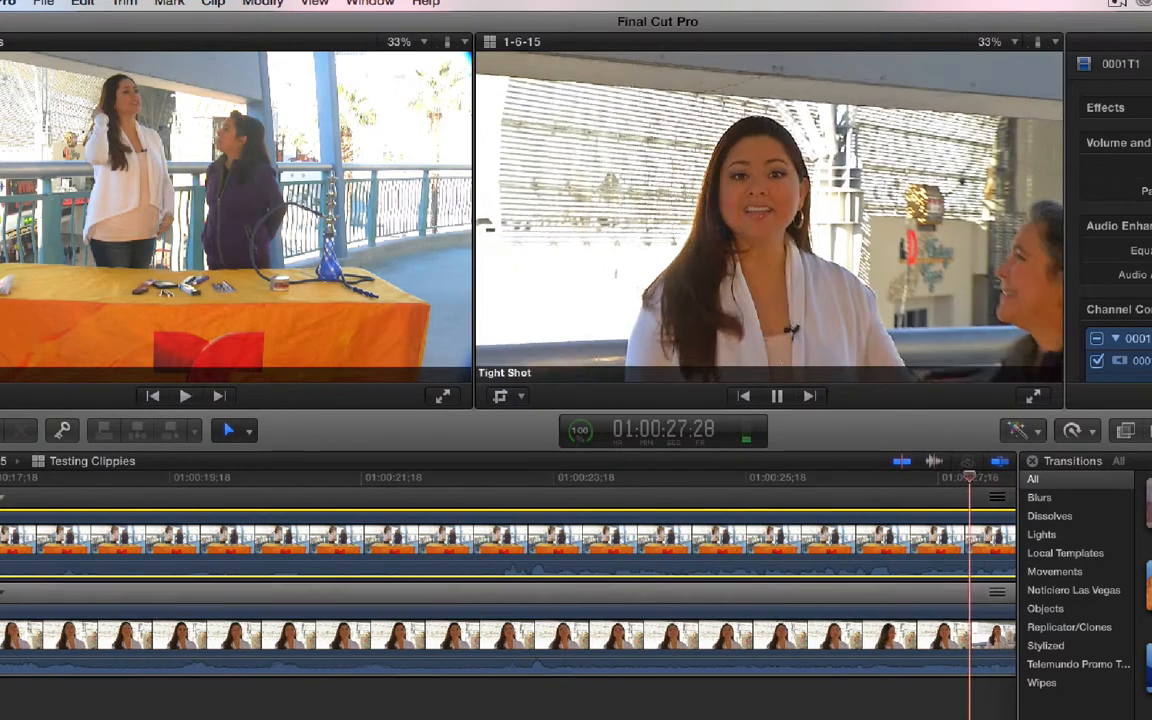
pyautogui.press('space')
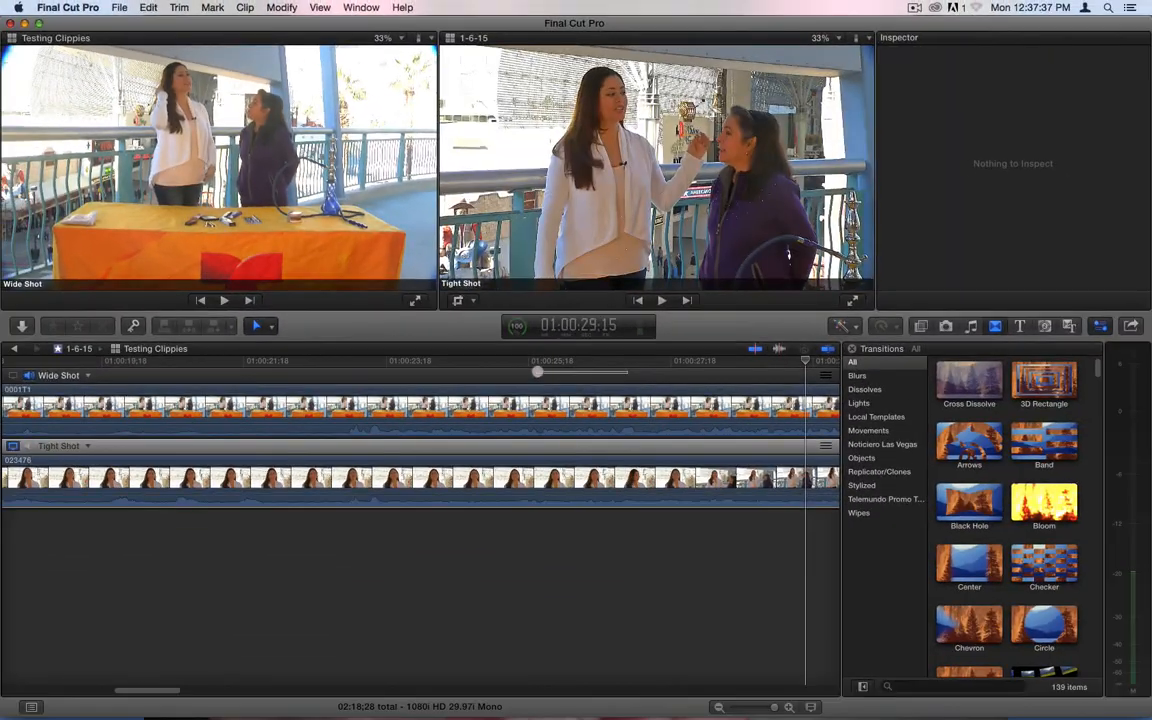
pyautogui.moveTo(537, 371); pyautogui.dragTo(305, 369)
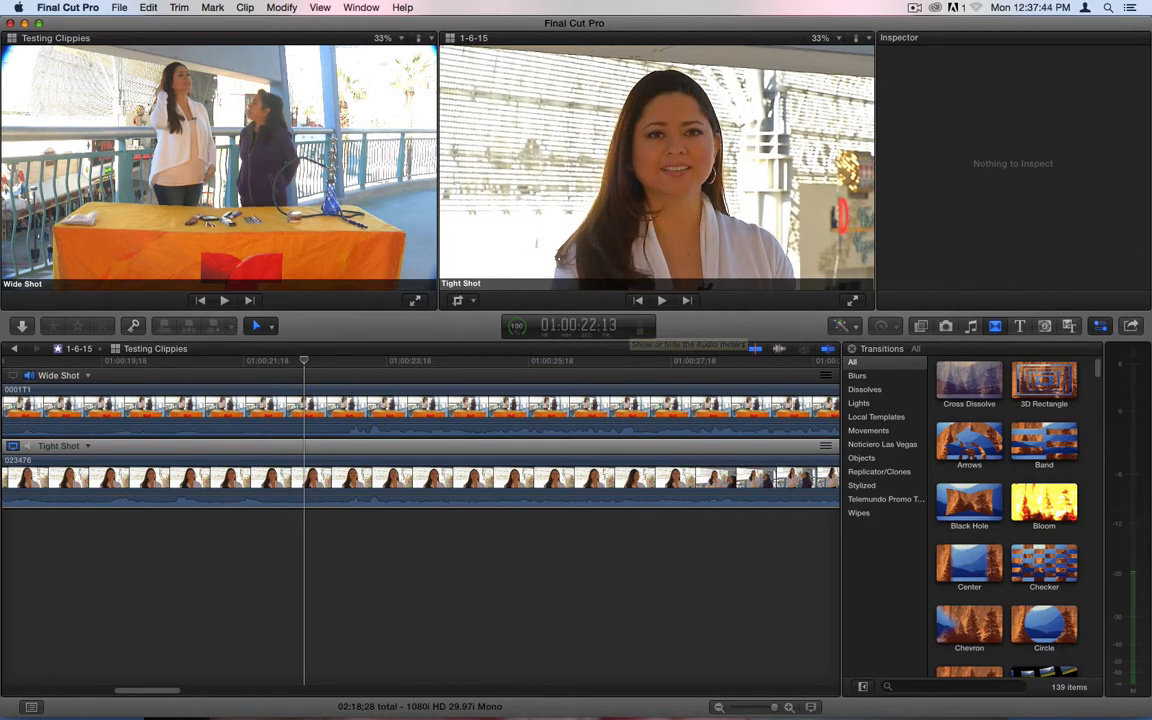
# Step: Create a new project with the default settings and add the Testing Clippies multicam clip to its timeline
pyautogui.press('super+n')
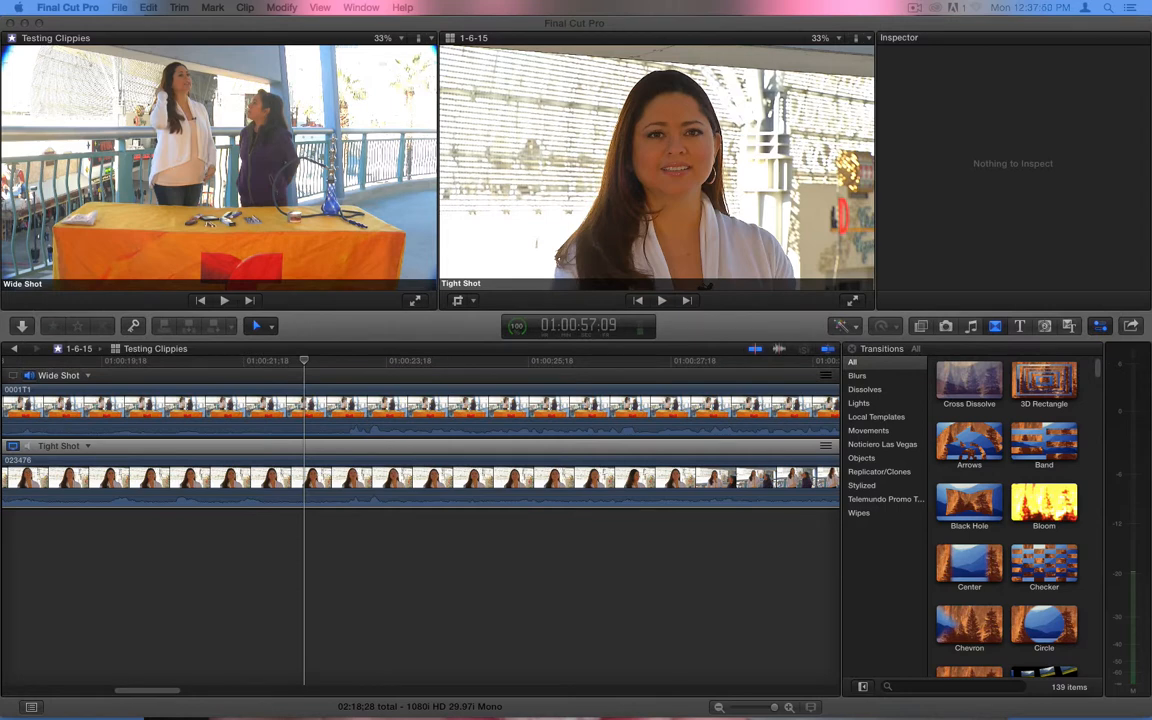
pyautogui.press('Return')
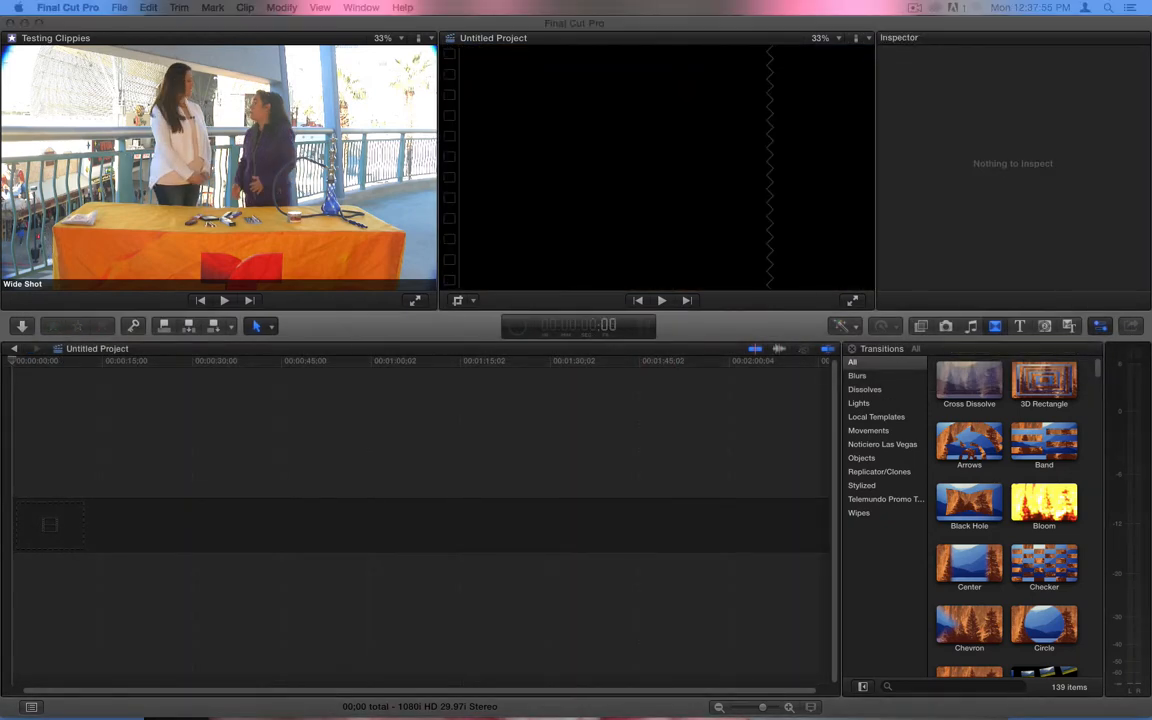
pyautogui.moveTo(1151, 400); pyautogui.dragTo(182, 517)
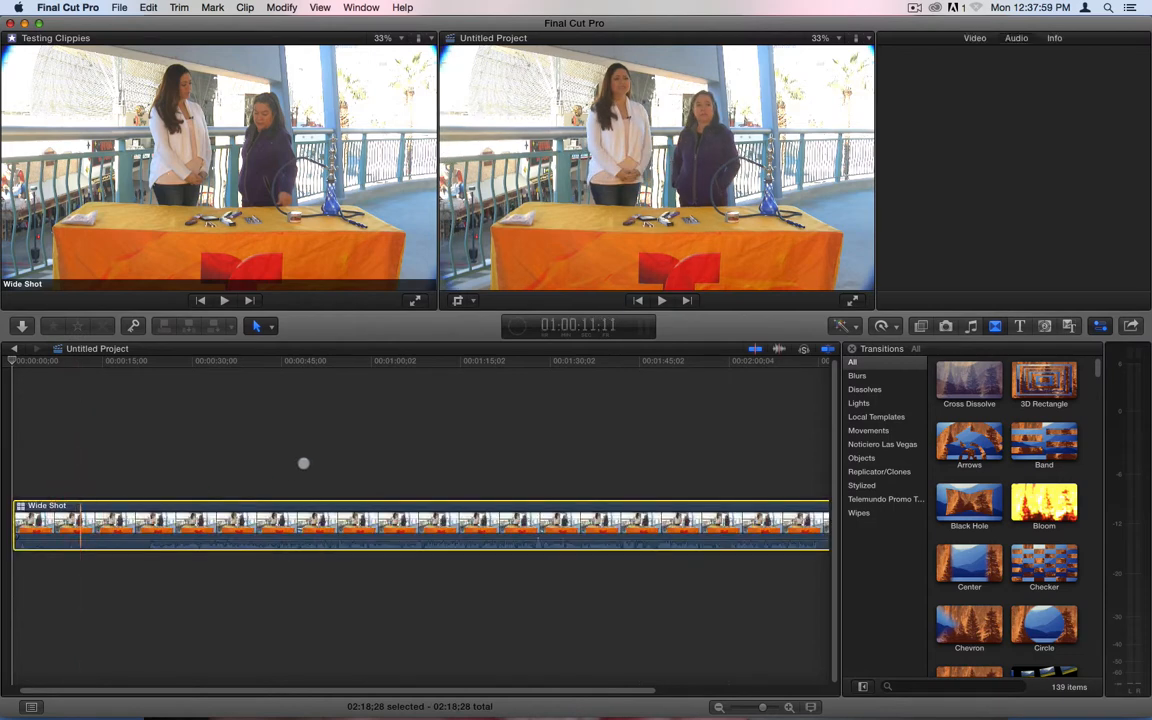
# Step: Find where the segment starts, split the Wide Shot clip at about 00:00:22;15 and delete the part before the cut
pyautogui.click(119, 361)
pyautogui.press('space')
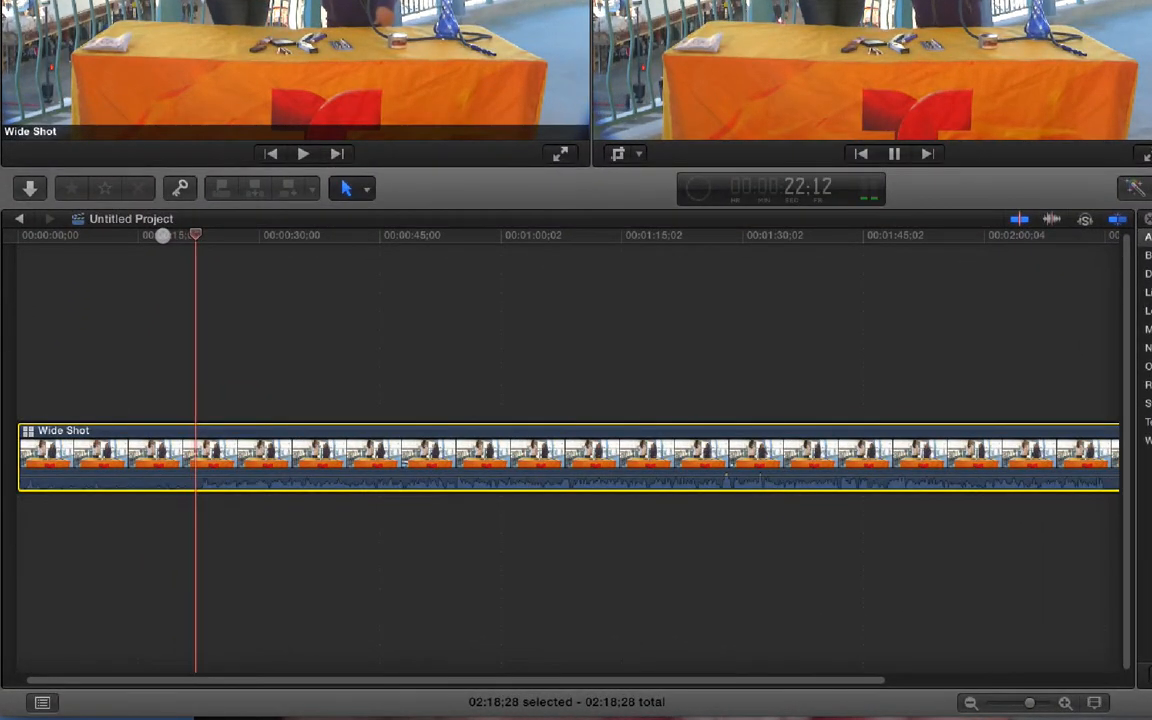
pyautogui.press('space')
pyautogui.press('cmd+b')
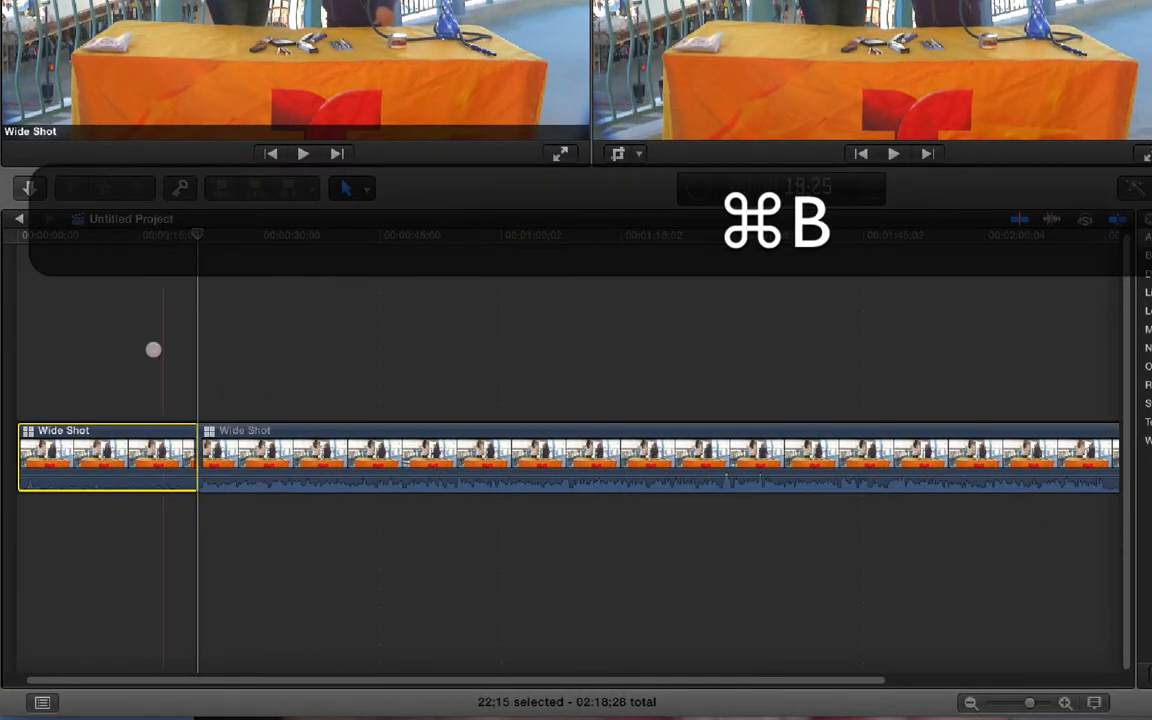
pyautogui.press('BackSpace')
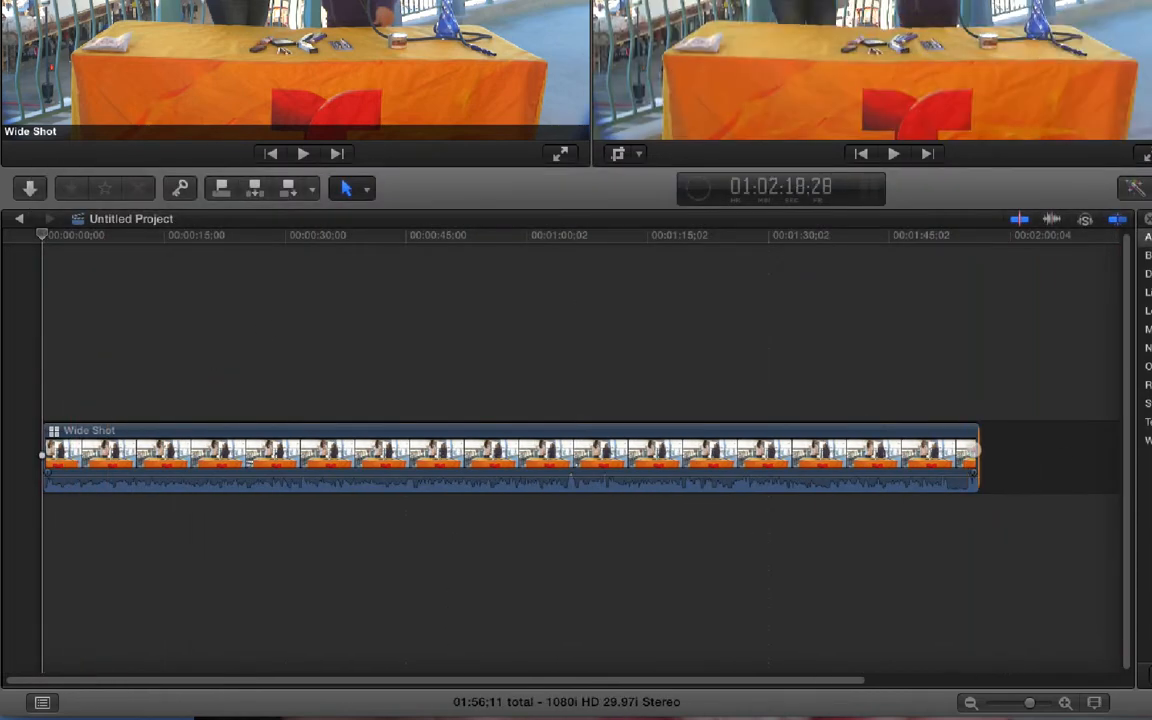
# Step: Split the Wide Shot clip near its end at about 00:01:52;25, delete the remainder and return the playhead to the timeline's start
pyautogui.moveTo(976, 453); pyautogui.dragTo(1134, 446)
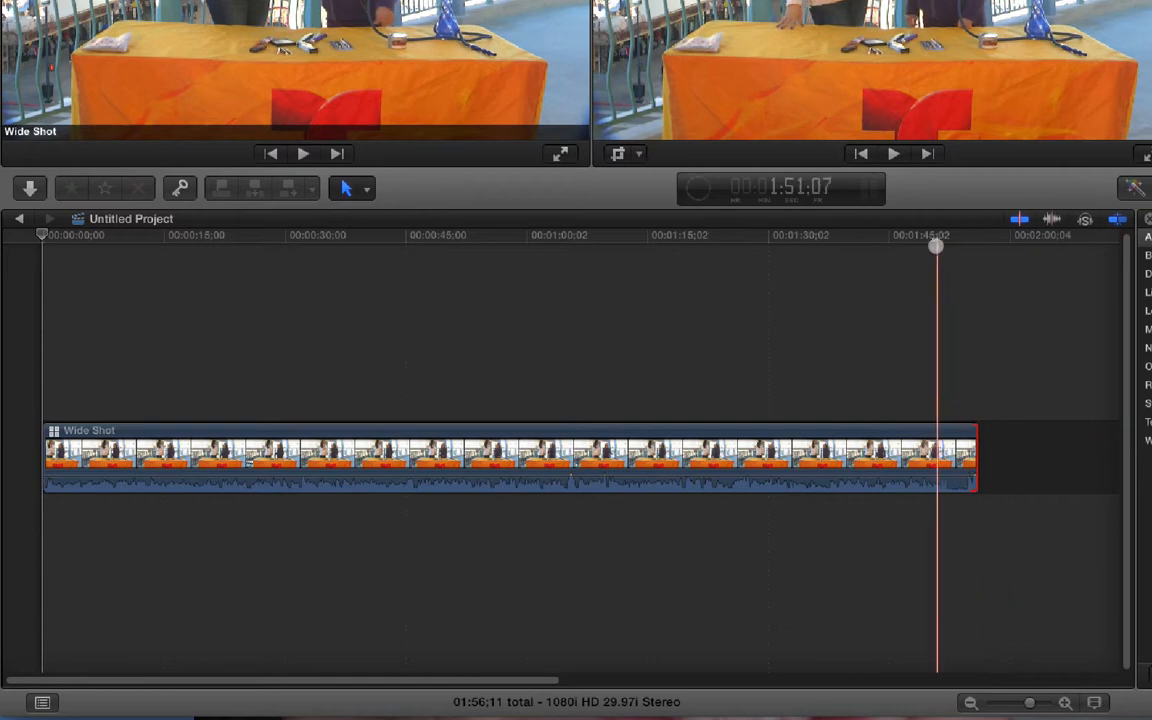
pyautogui.press('space')
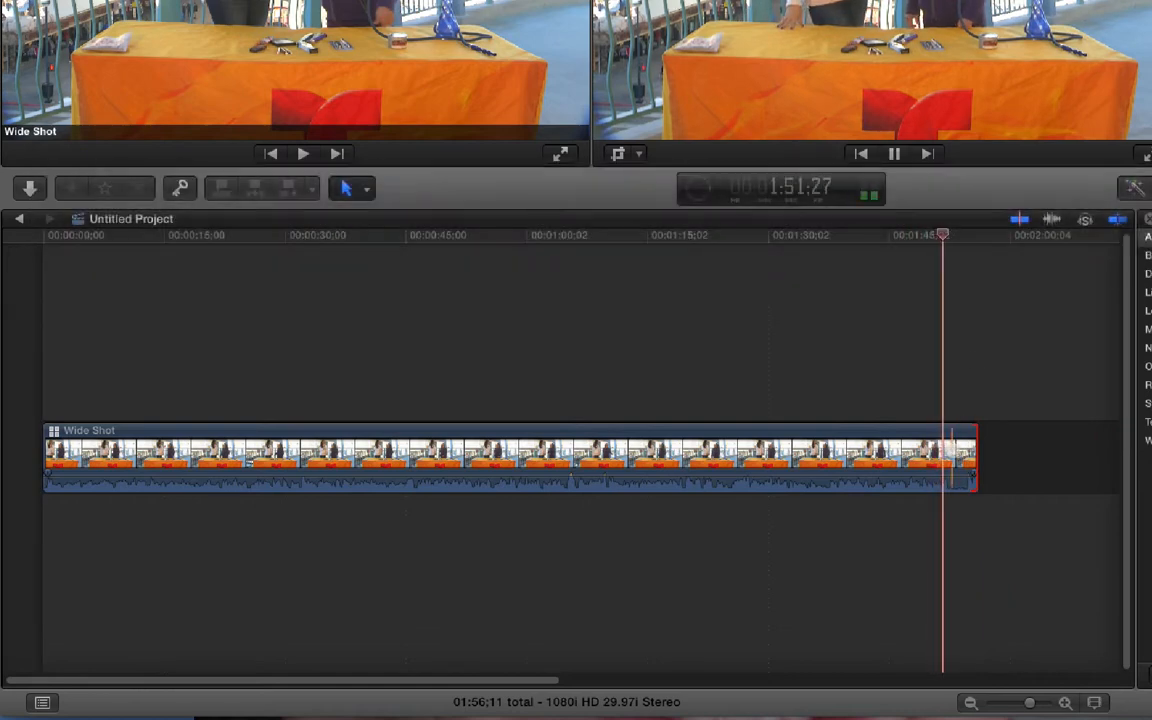
pyautogui.press('space')
pyautogui.press('super+b')
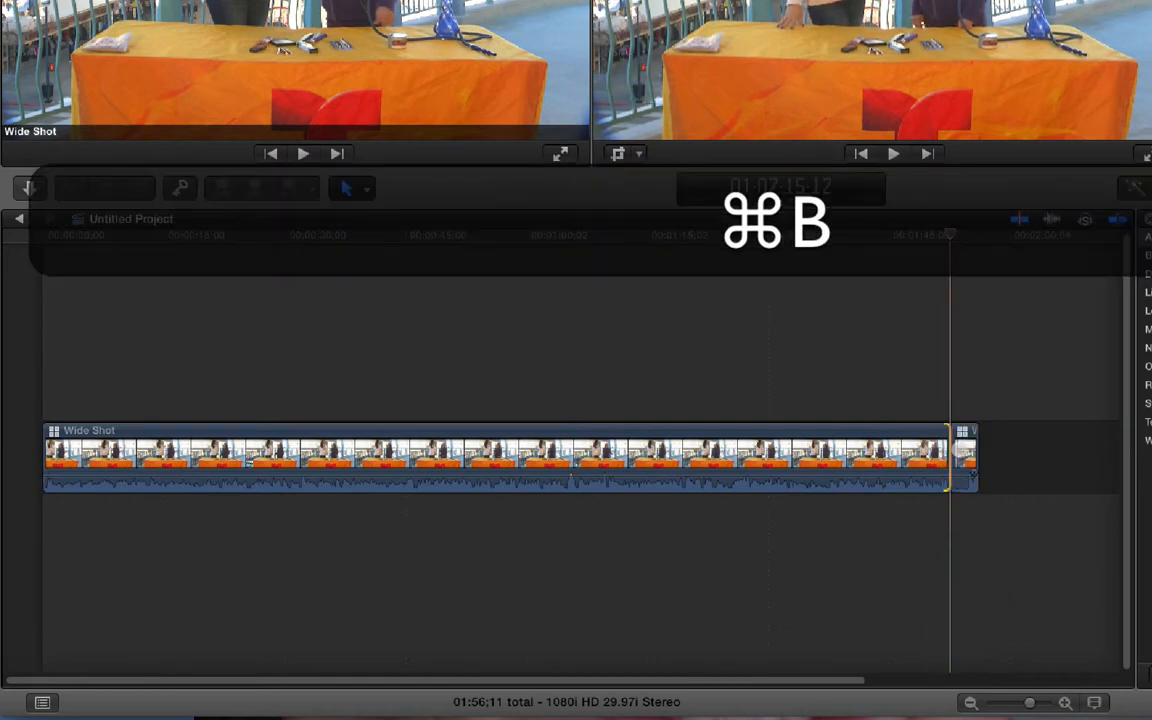
pyautogui.click(962, 448)
pyautogui.press('BackSpace')
pyautogui.moveTo(886, 236); pyautogui.dragTo(42, 234)
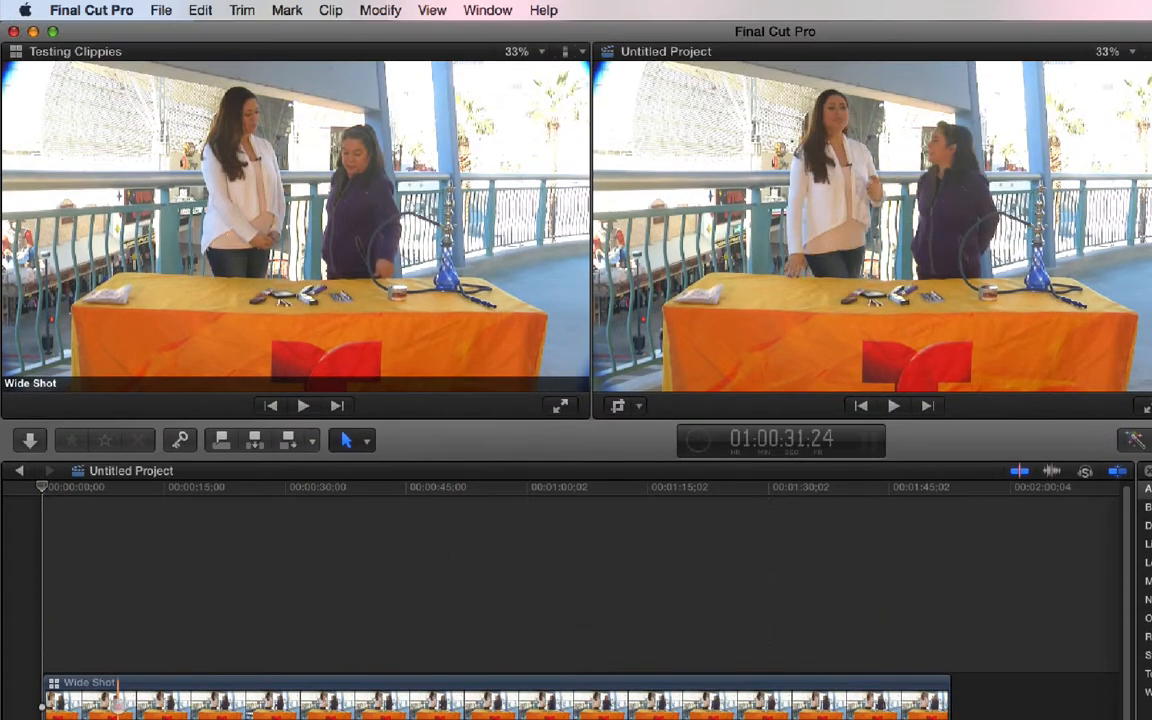
# Step: Select the Wide Shot clip, hide the event viewer and show the multicam angles beside the project viewer
pyautogui.click(113, 444)
pyautogui.click(488, 10)
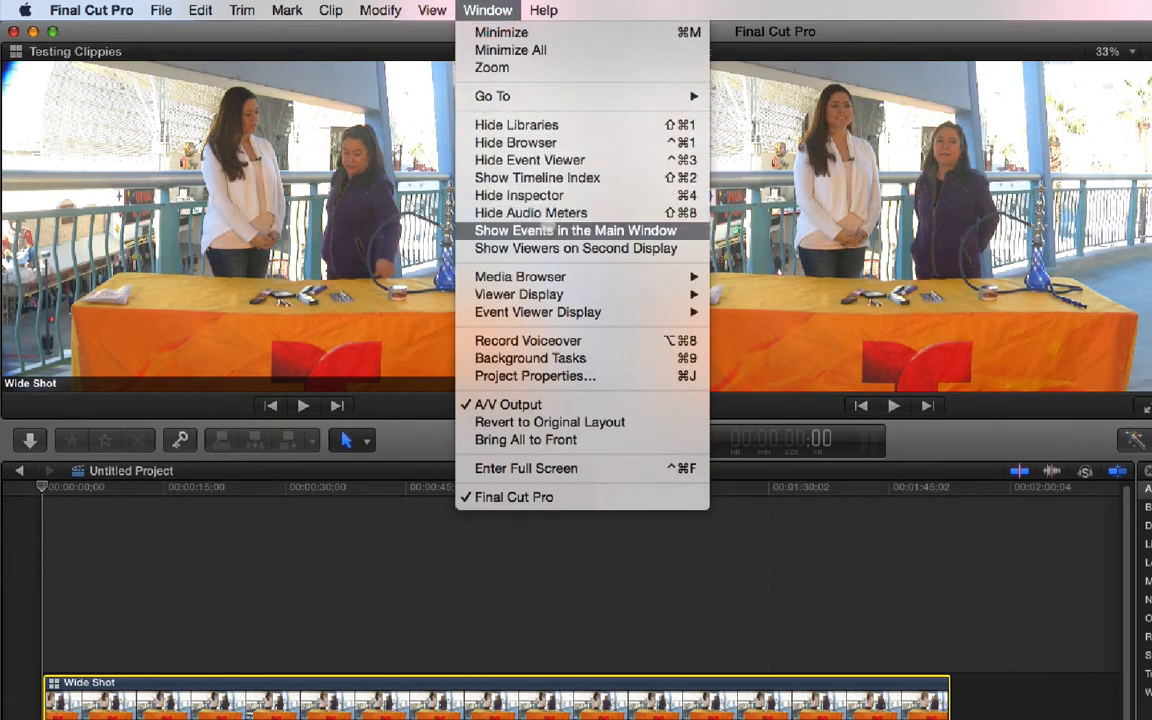
pyautogui.click(560, 160)
pyautogui.click(488, 10)
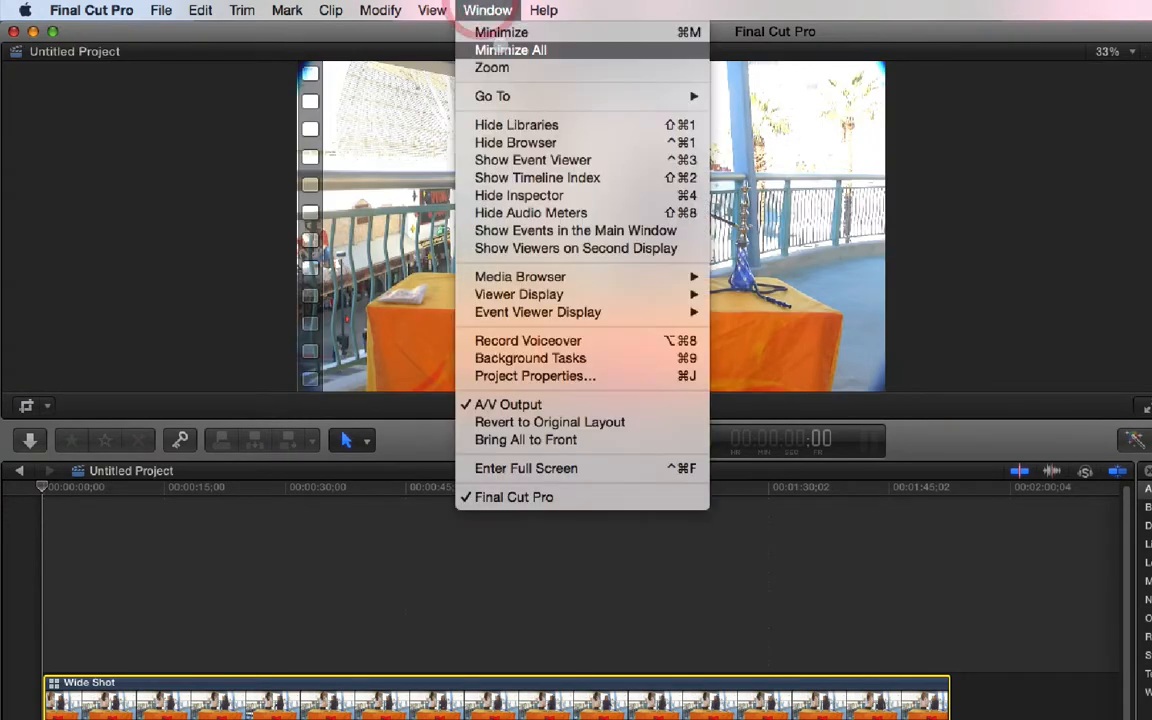
pyautogui.moveTo(690, 294)
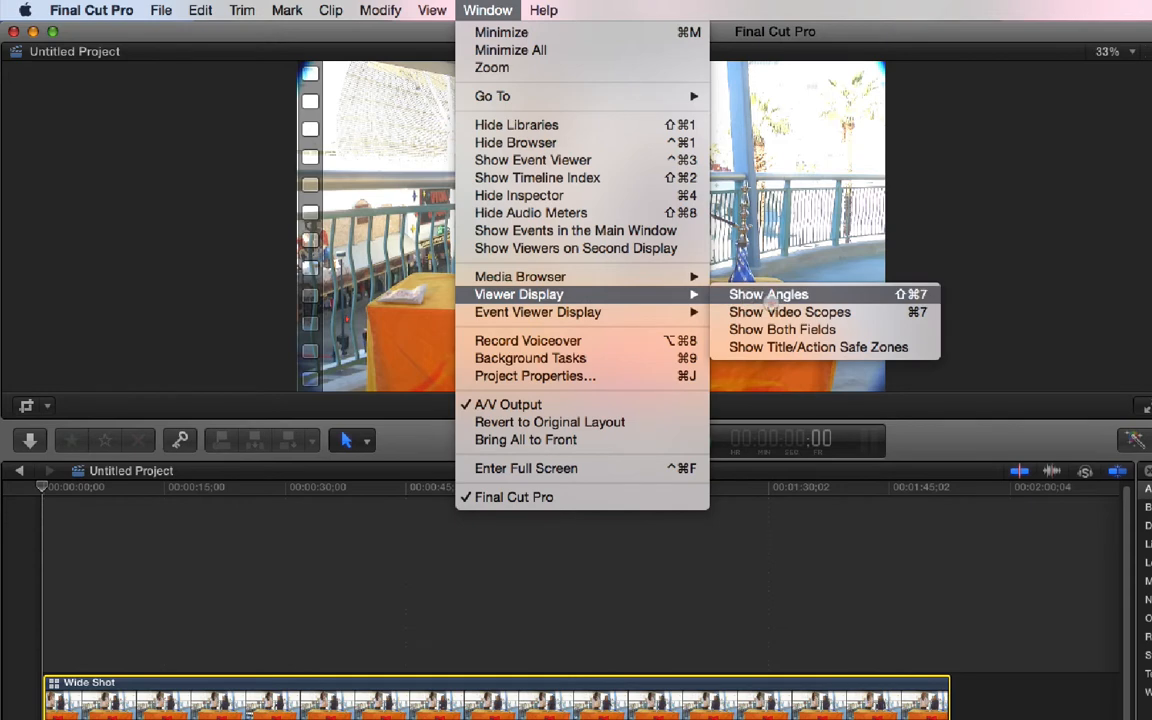
pyautogui.click(768, 295)
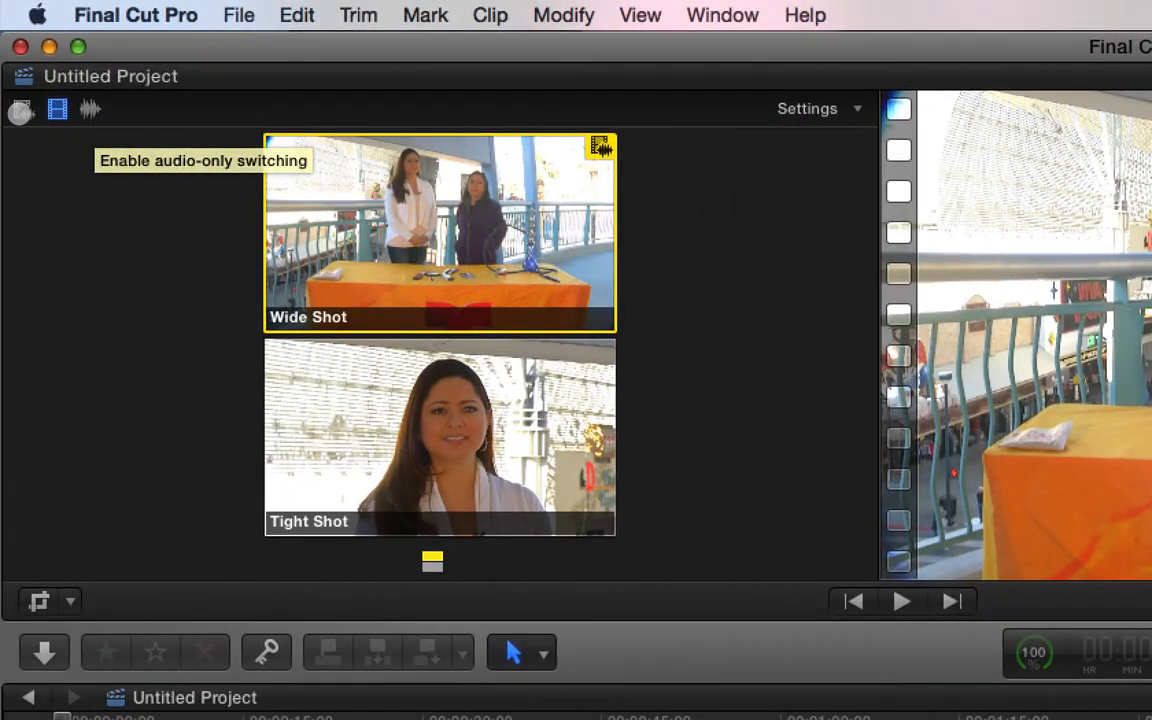
# Step: Try the combined video and audio switching mode and the audio-only mode, and return to video-only switching
pyautogui.click(15, 74)
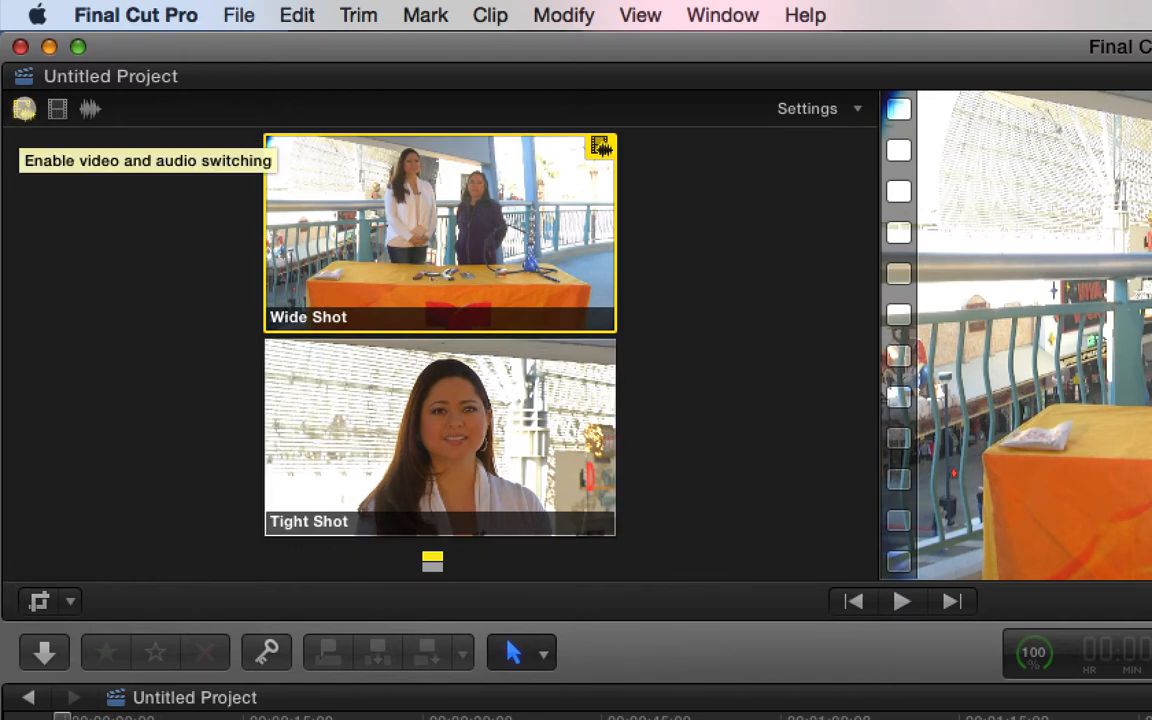
pyautogui.click(61, 108)
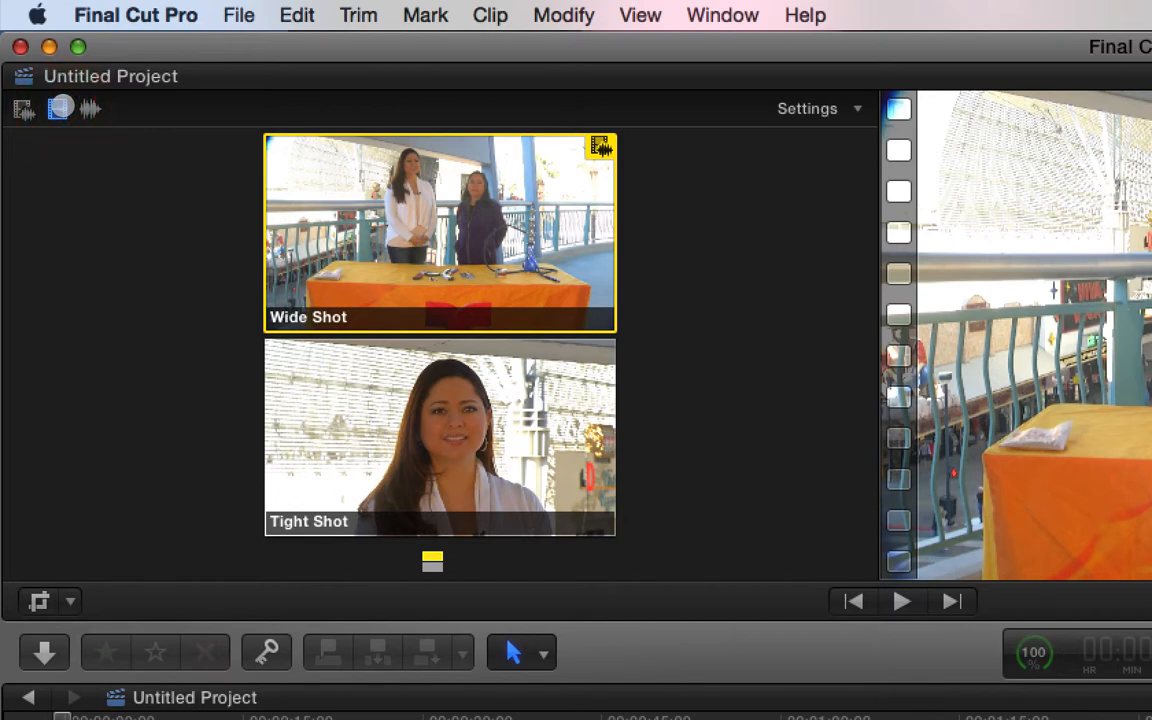
pyautogui.click(89, 107)
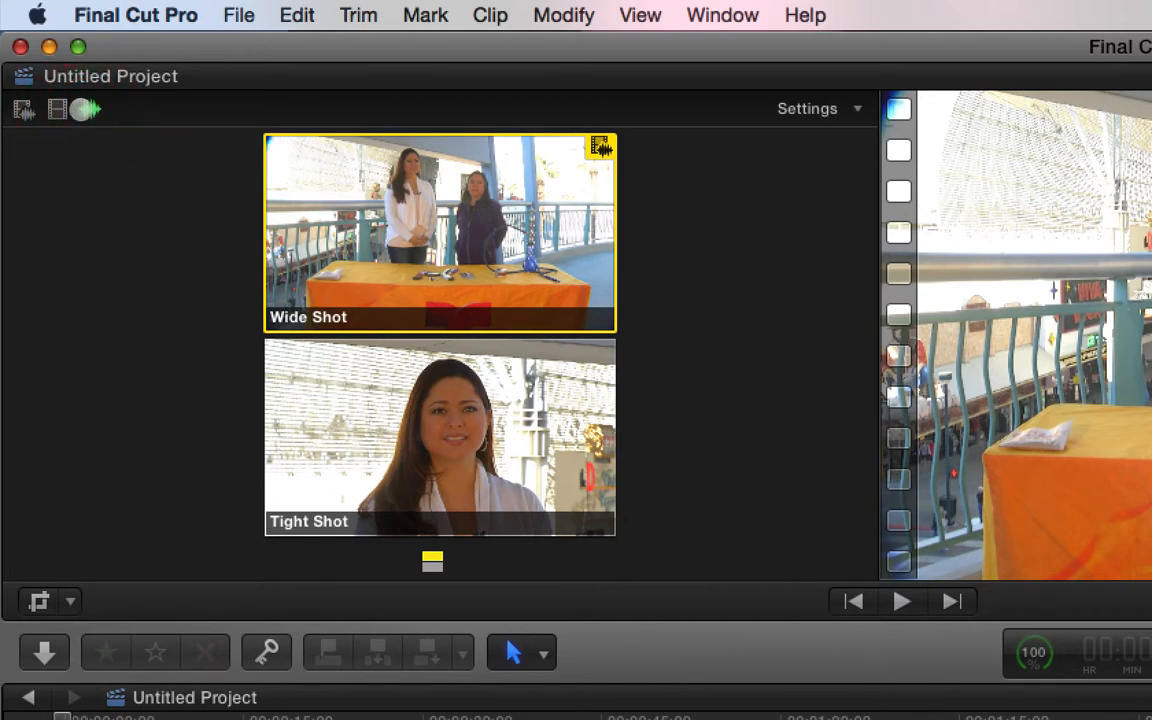
pyautogui.click(66, 109)
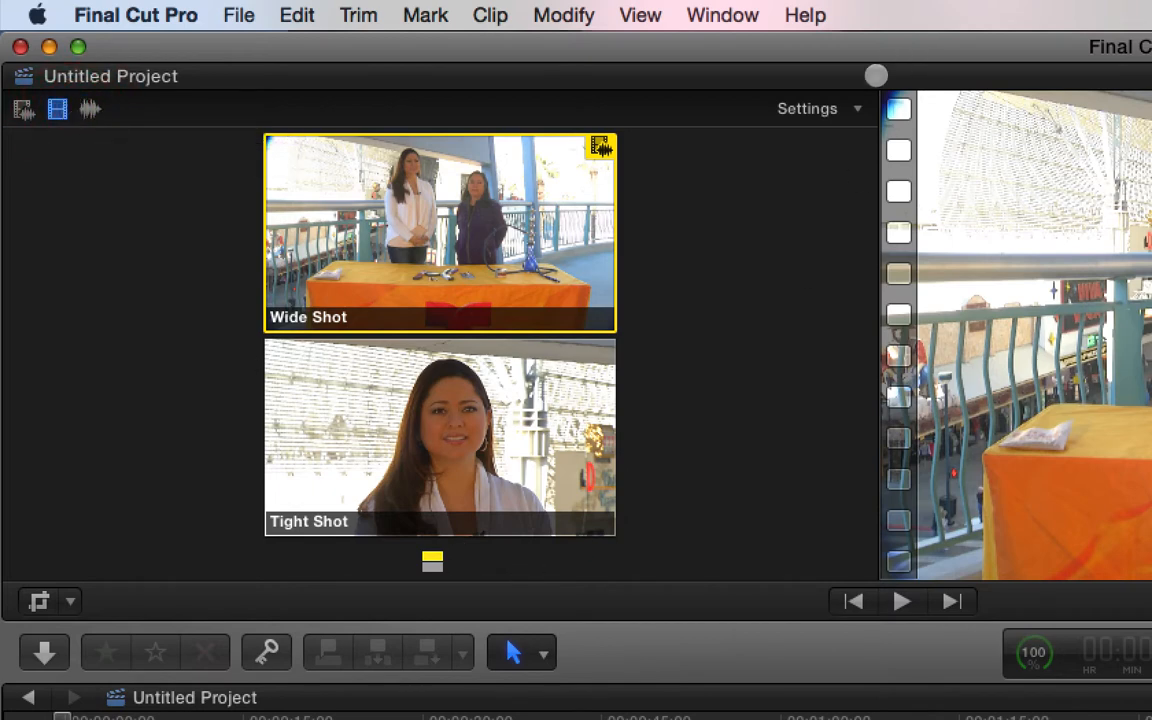
# Step: Try the Clip and None display names for the angle overlays, and restore the Angle display name
pyautogui.click(843, 104)
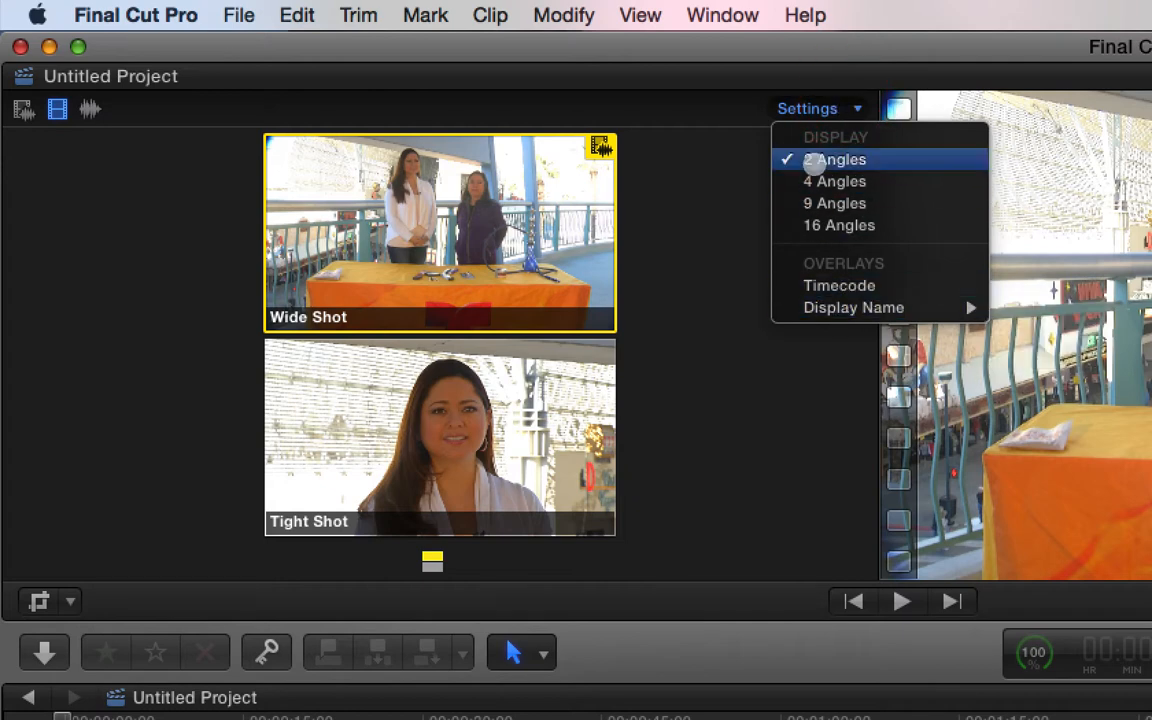
pyautogui.moveTo(853, 313)
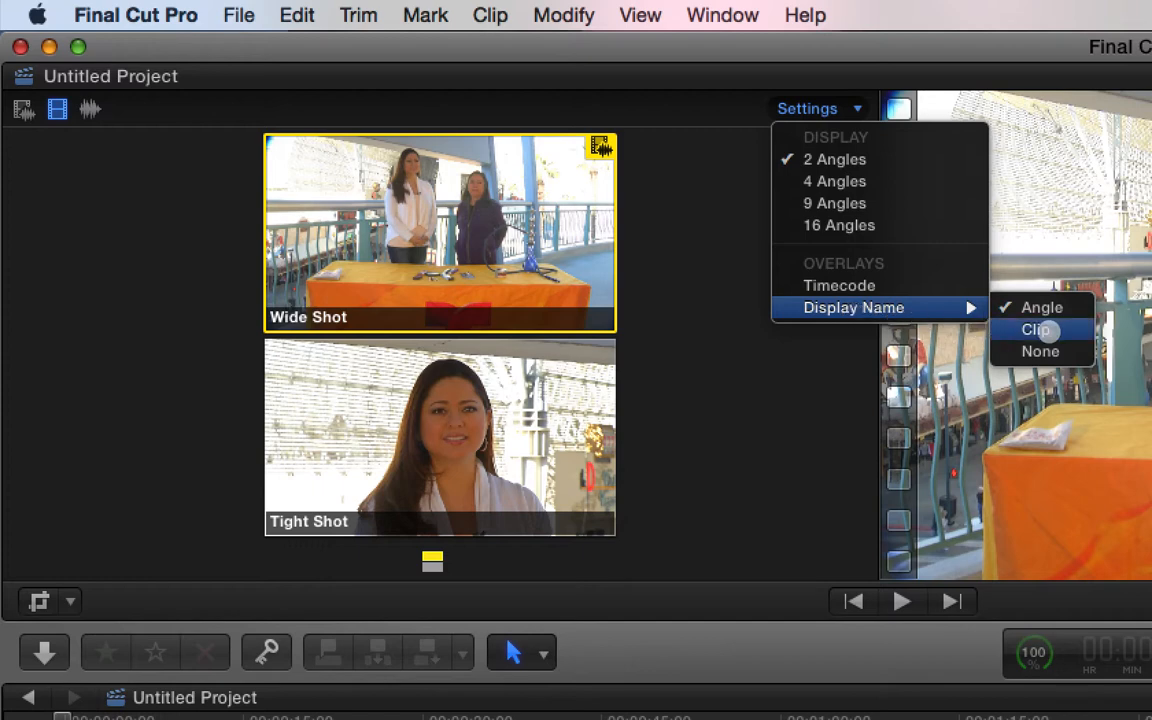
pyautogui.click(1040, 330)
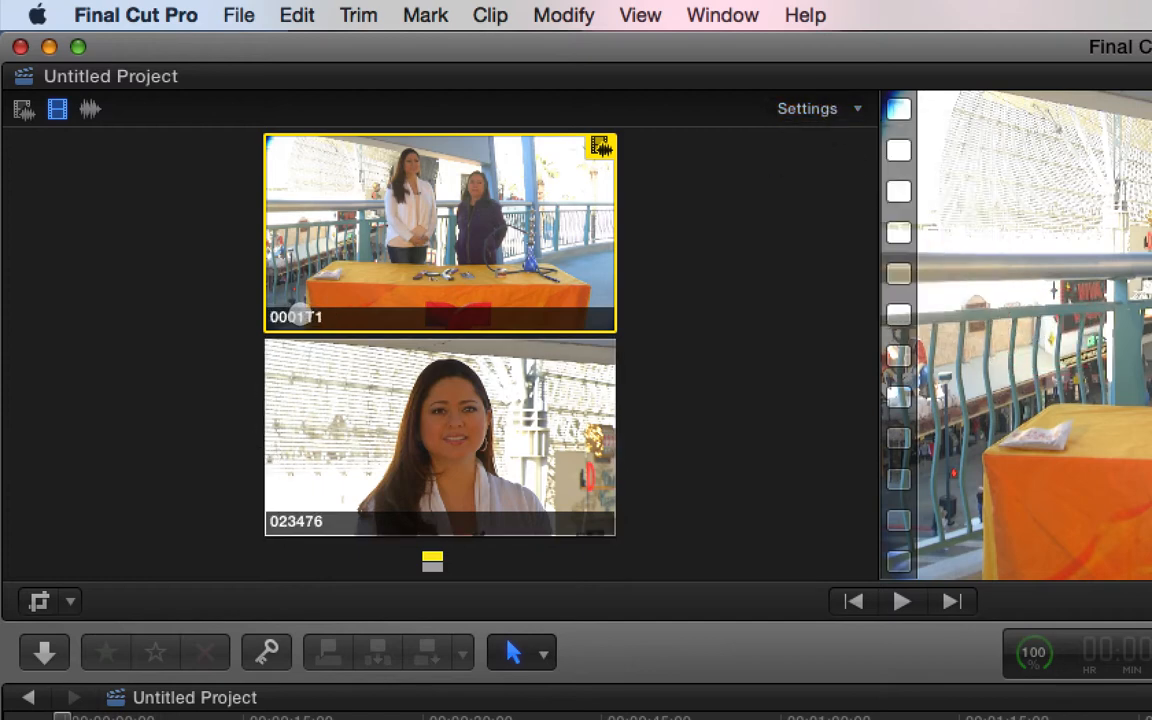
pyautogui.click(820, 100)
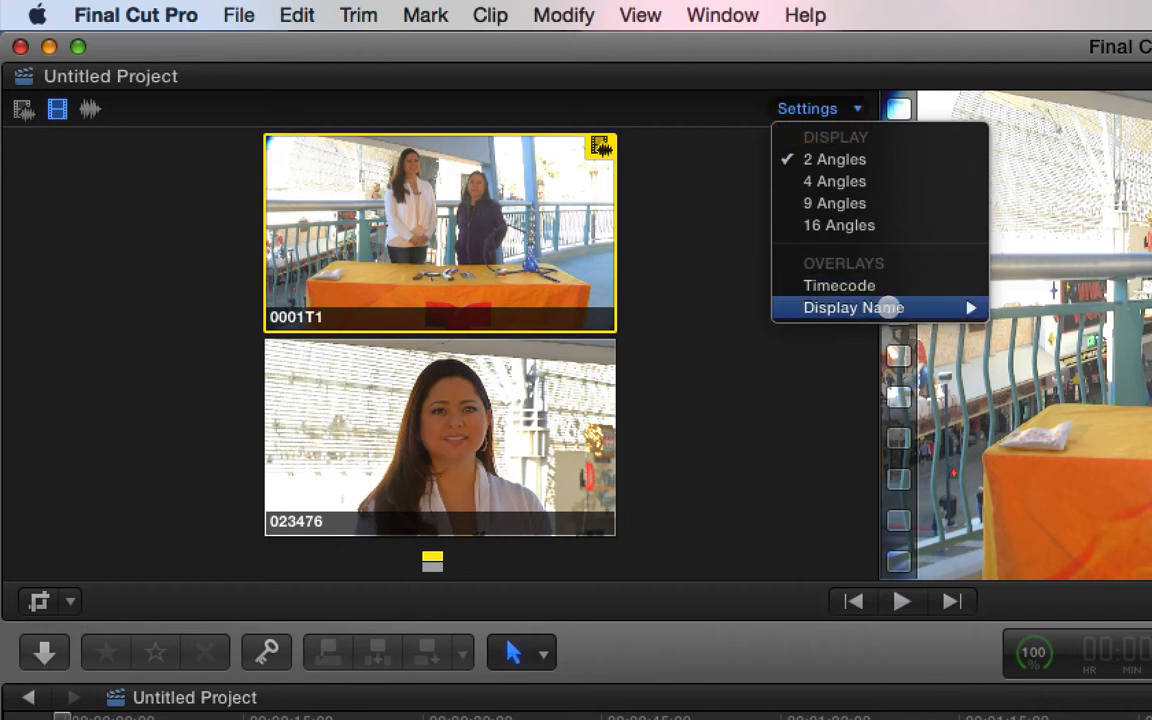
pyautogui.moveTo(860, 307)
pyautogui.click(1040, 352)
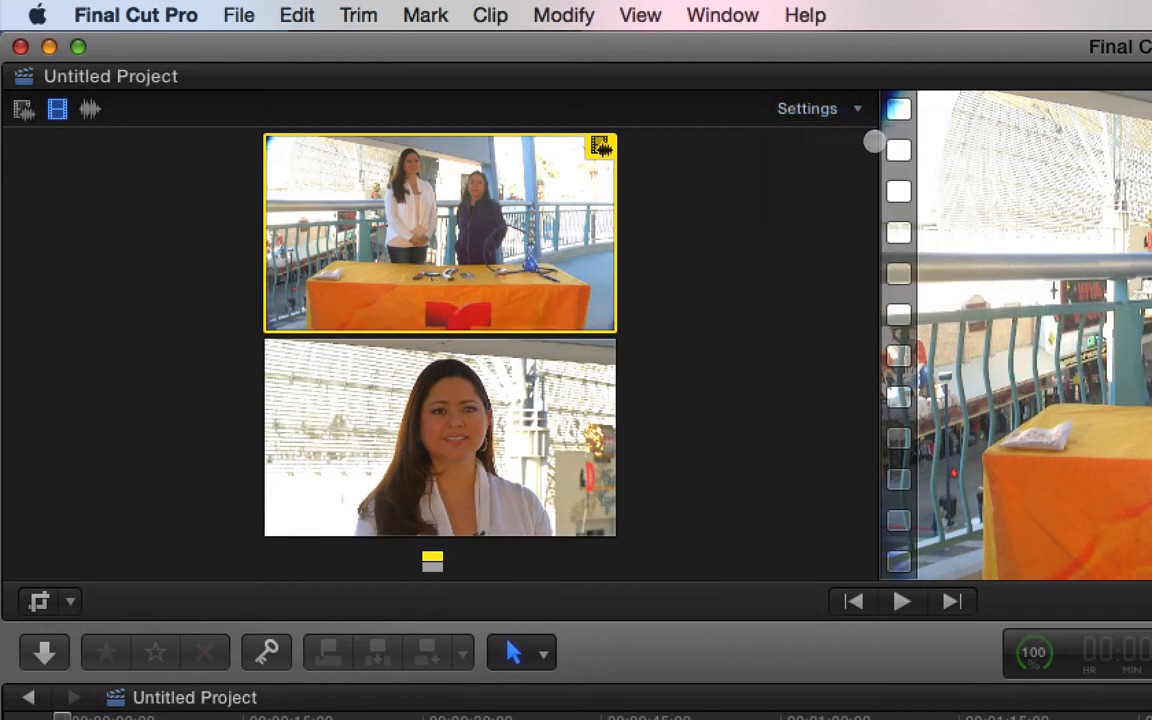
pyautogui.click(848, 108)
pyautogui.moveTo(907, 307)
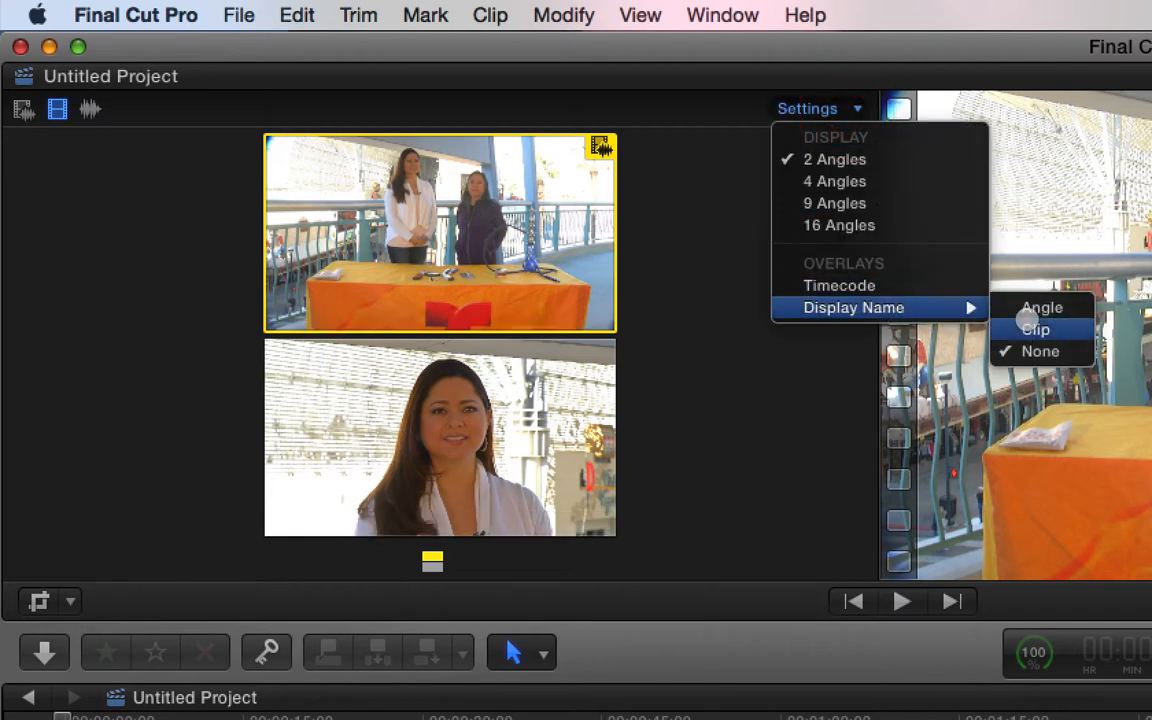
pyautogui.click(1036, 327)
pyautogui.click(805, 108)
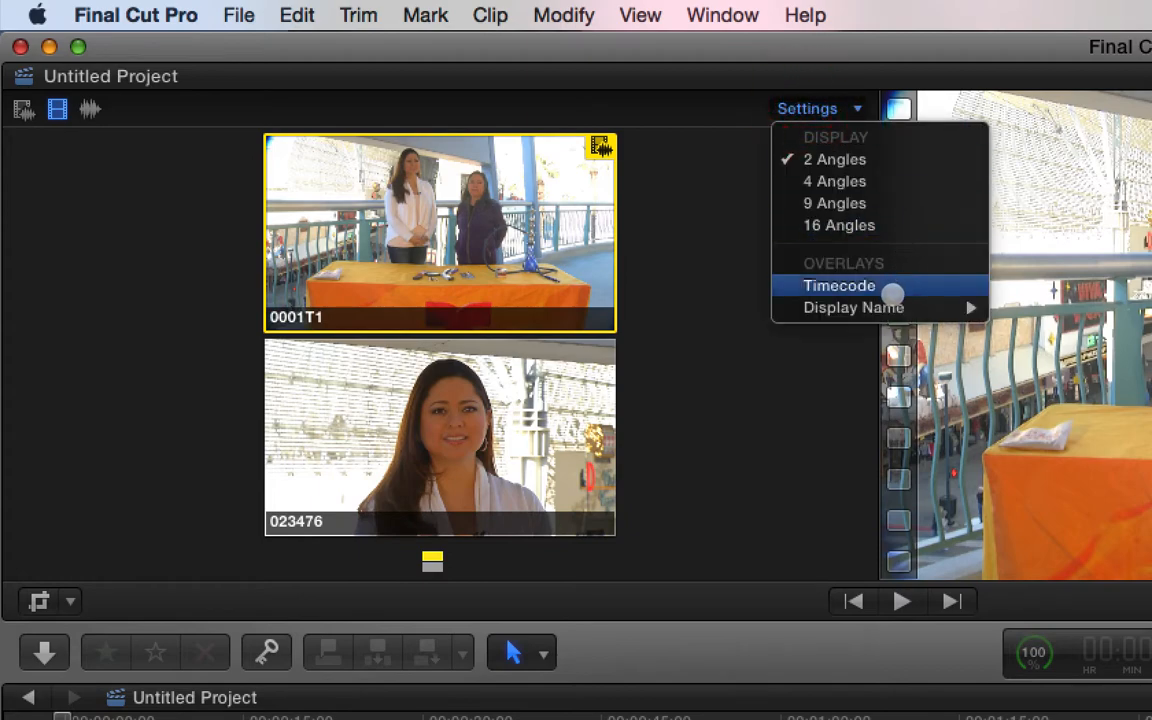
pyautogui.click(1012, 312)
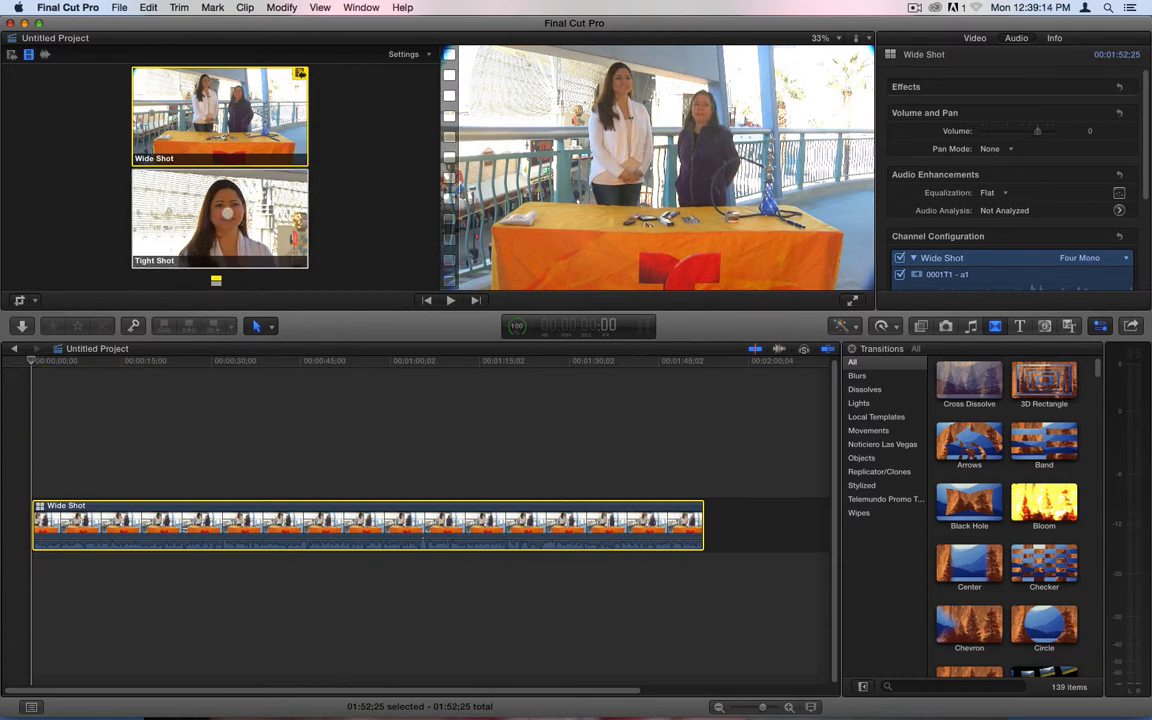
# Step: Switch the timeline clip's video to the Tight Shot angle while keeping the Wide Shot audio
pyautogui.click(229, 211)
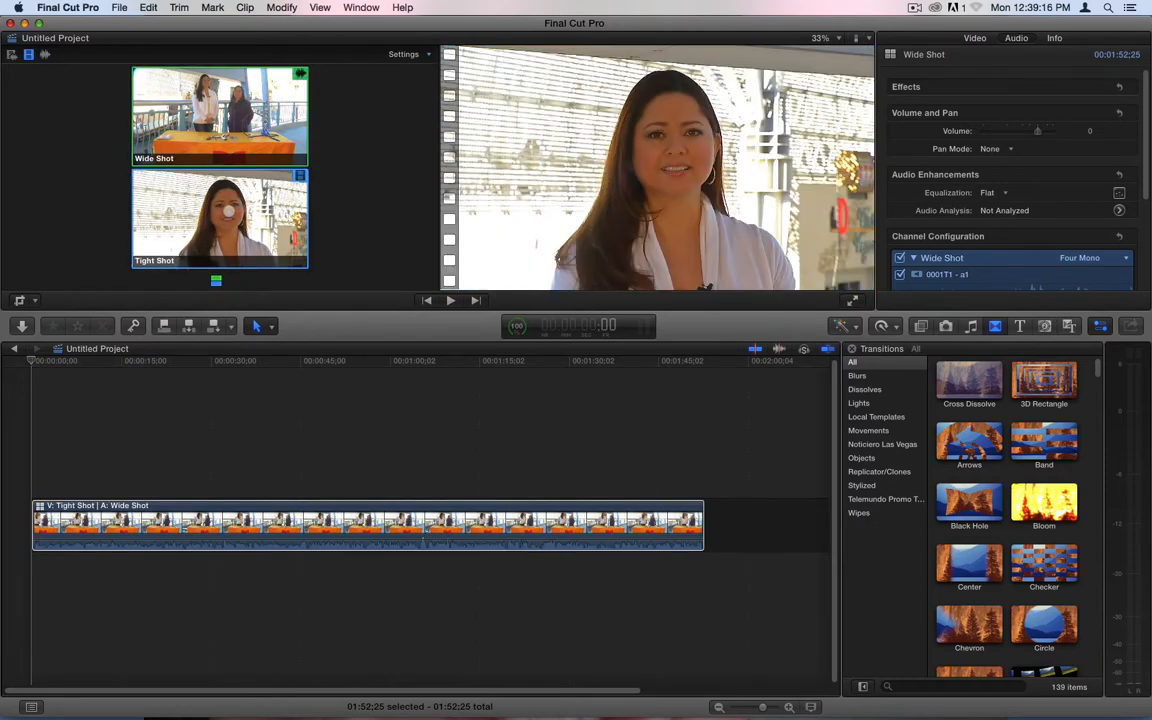
# Step: Play the project from its start and cut live between the Wide Shot and Tight Shot video angles, ending on the Wide Shot
pyautogui.click(185, 525)
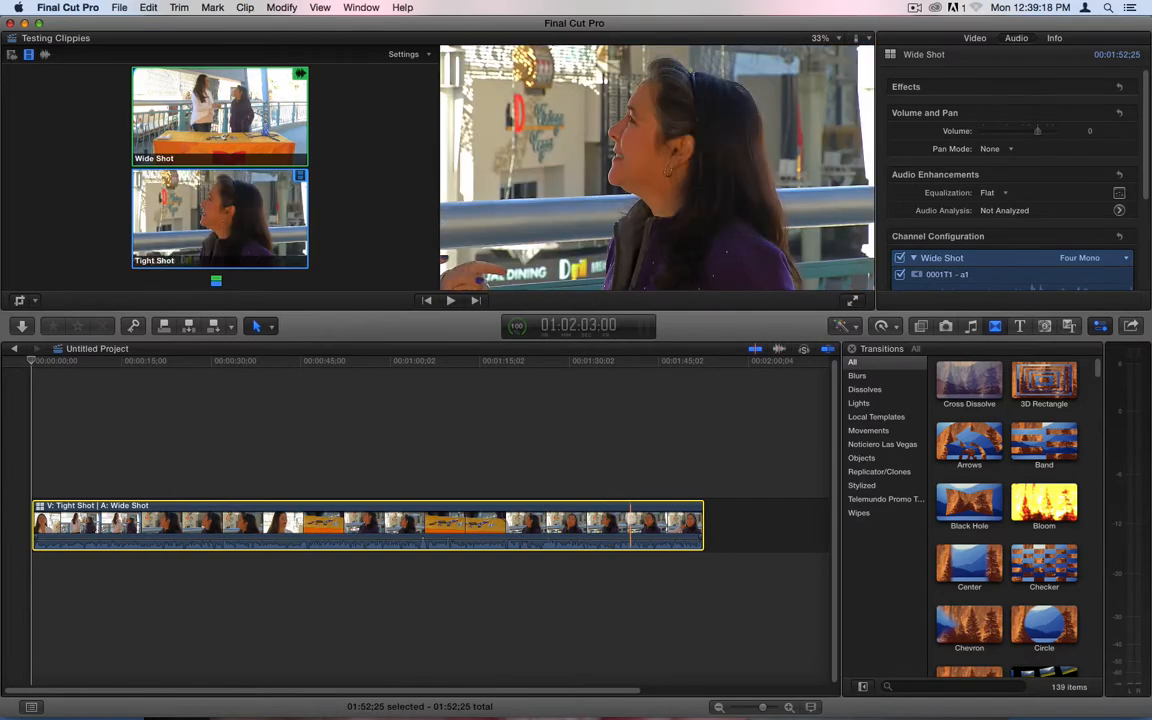
pyautogui.press('Home')
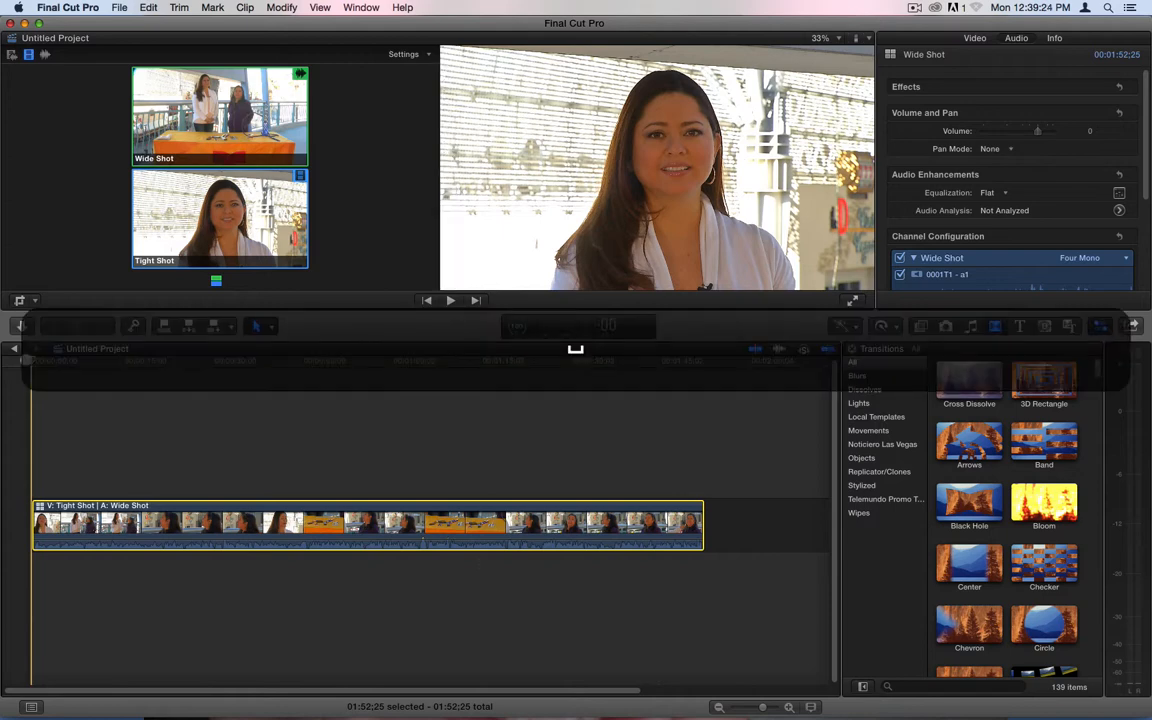
pyautogui.press('space')
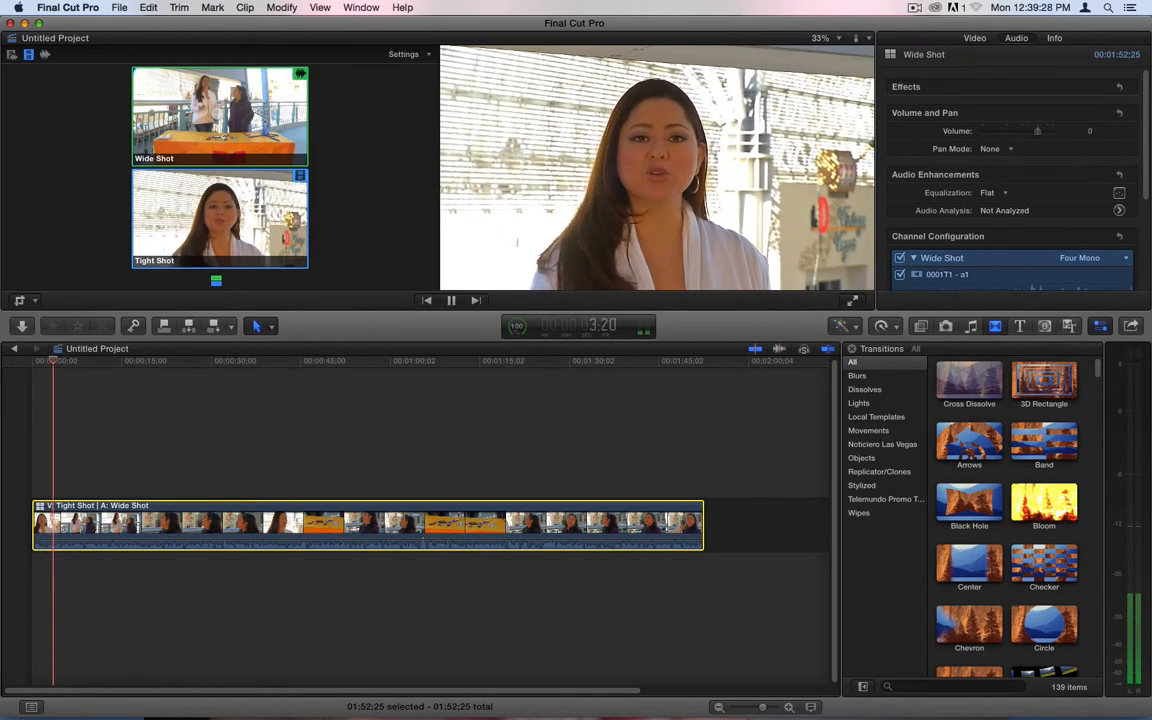
pyautogui.click(210, 102)
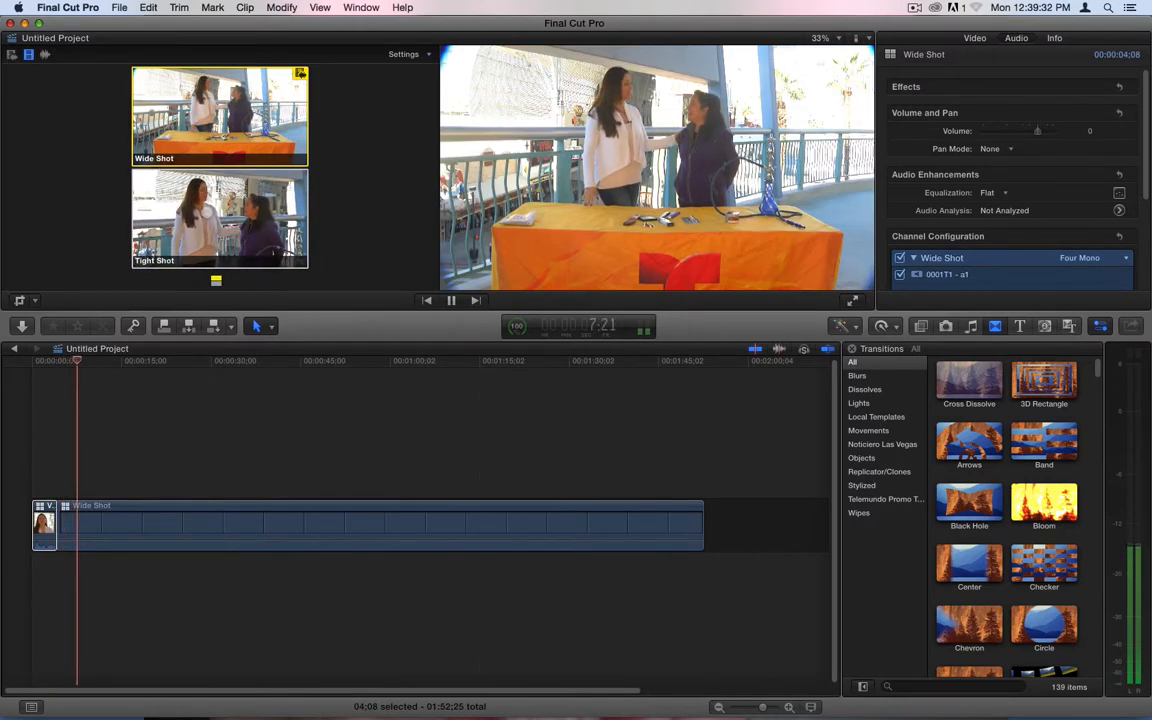
pyautogui.click(207, 213)
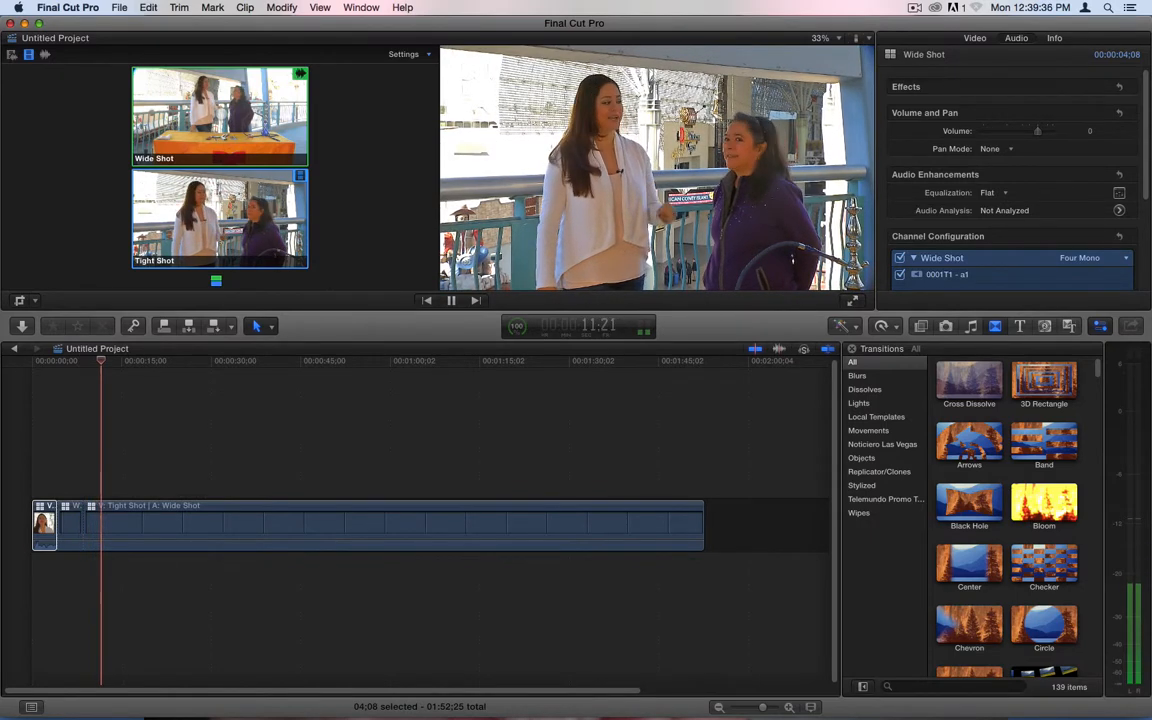
pyautogui.press('1')
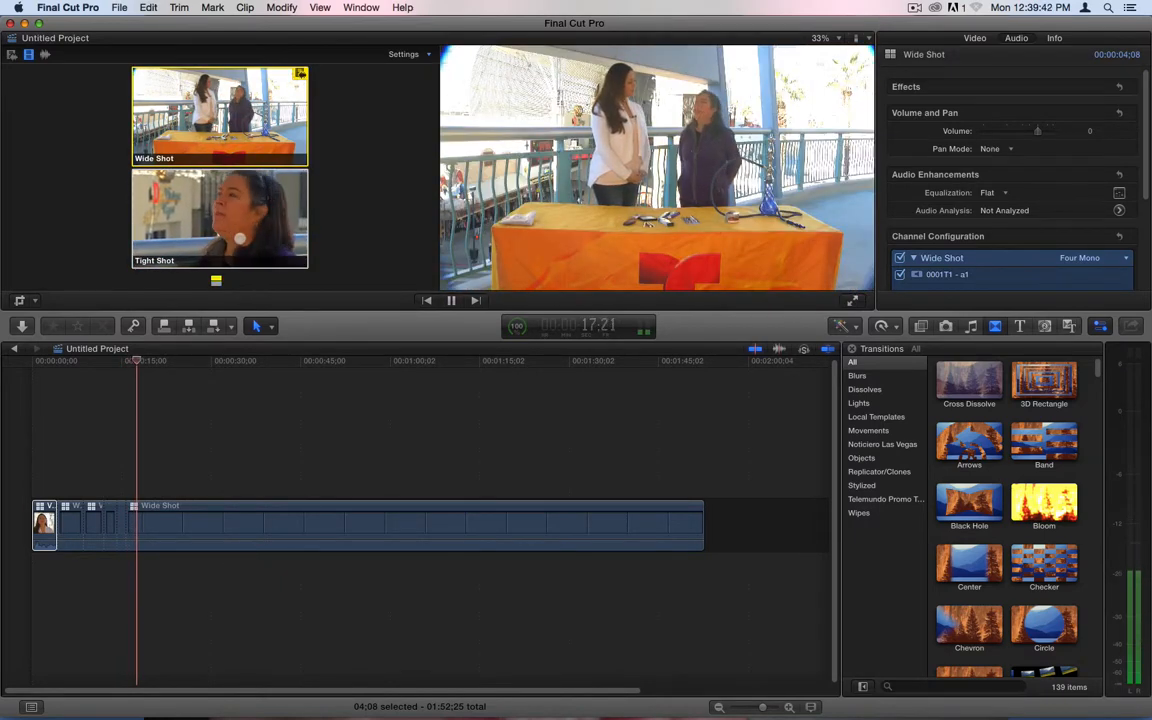
pyautogui.click(240, 238)
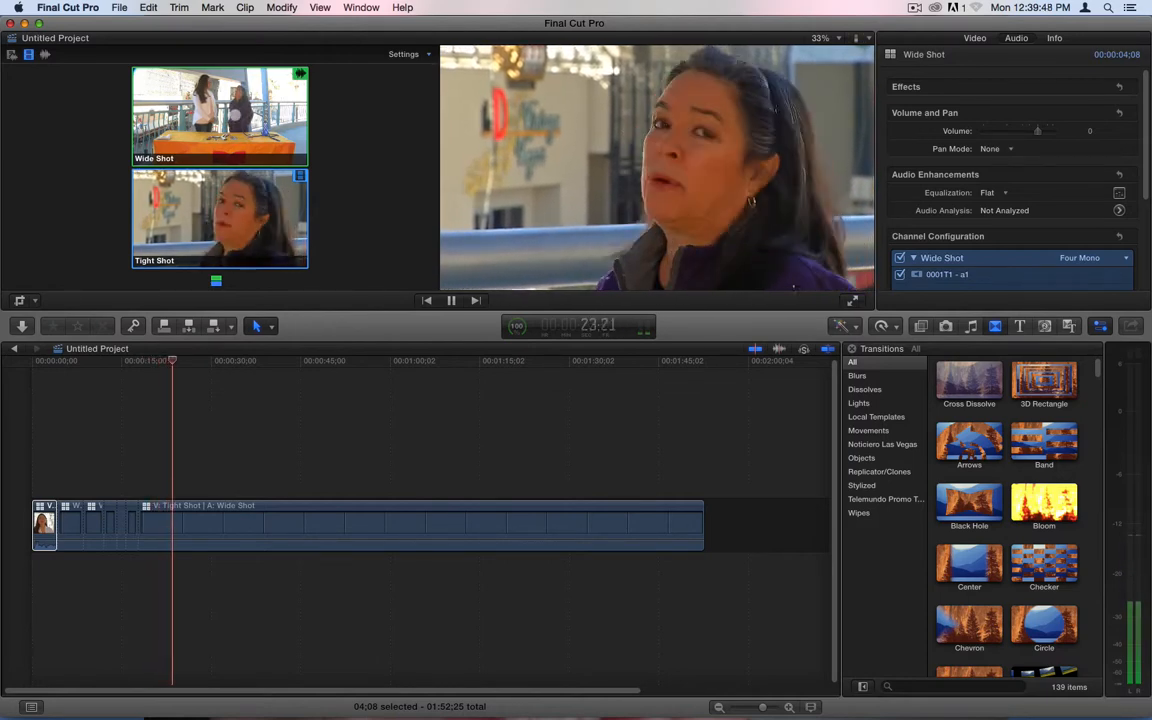
pyautogui.click(236, 108)
pyautogui.press('space')
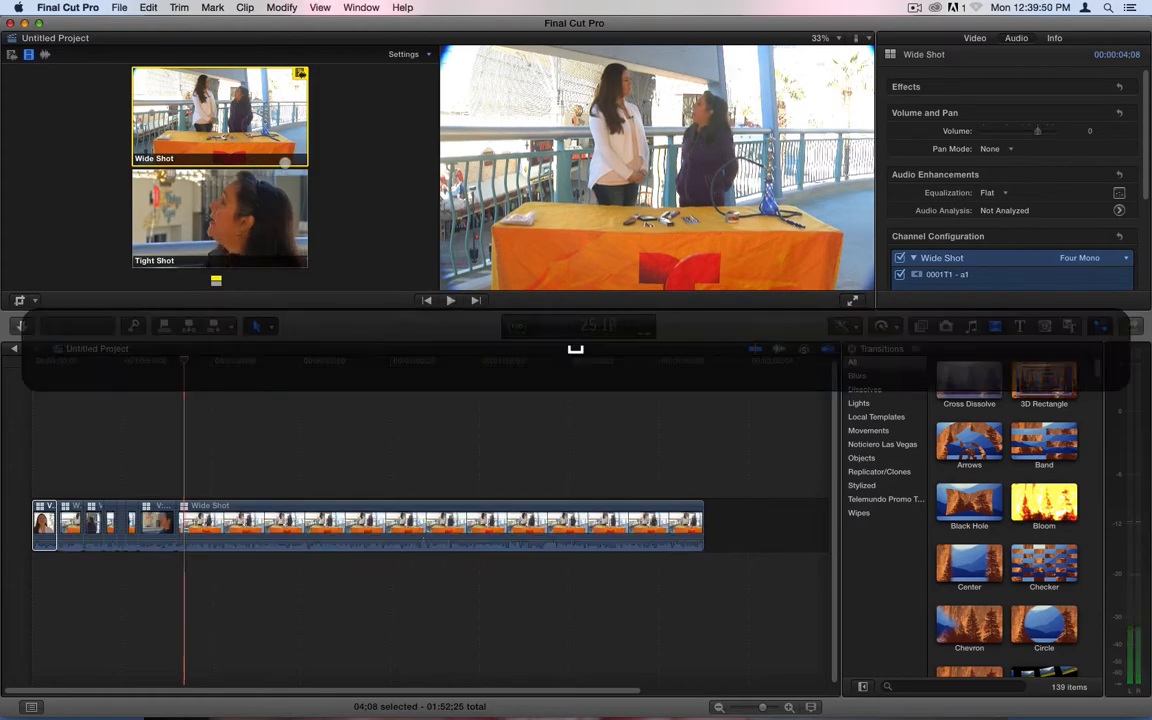
# Step: Play back the first seconds of the angle-switched timeline to review the cuts
pyautogui.moveTo(186, 363); pyautogui.dragTo(37, 366)
pyautogui.press('space')
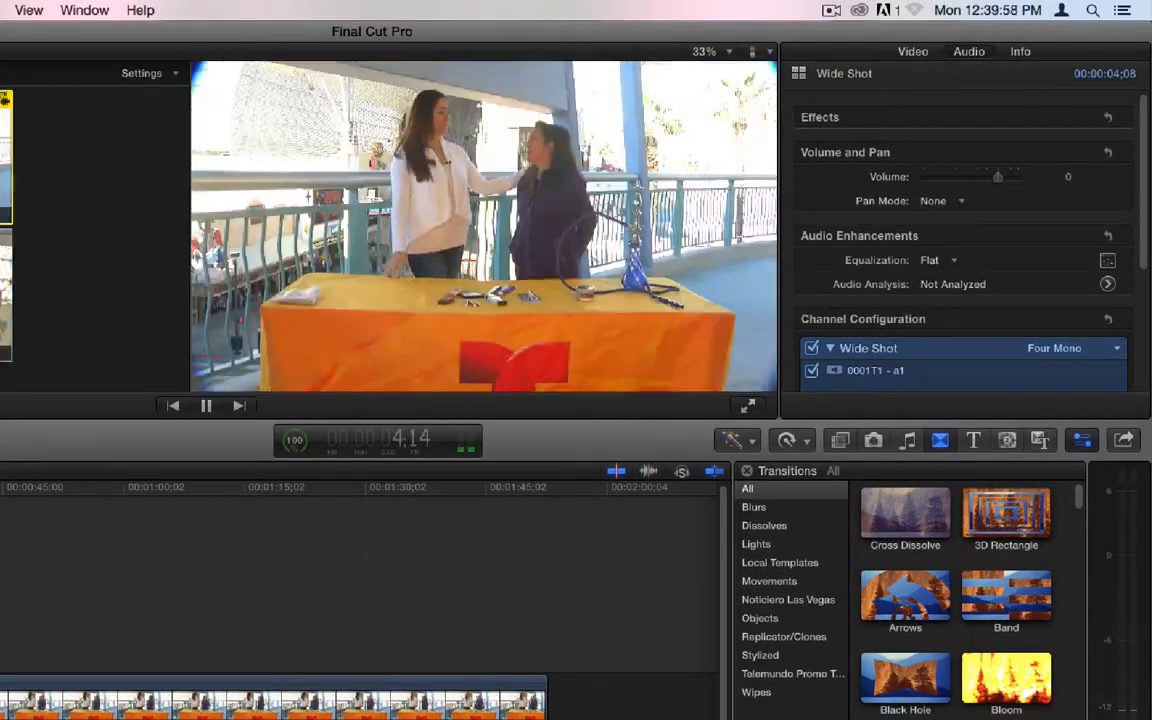
pyautogui.press('space')
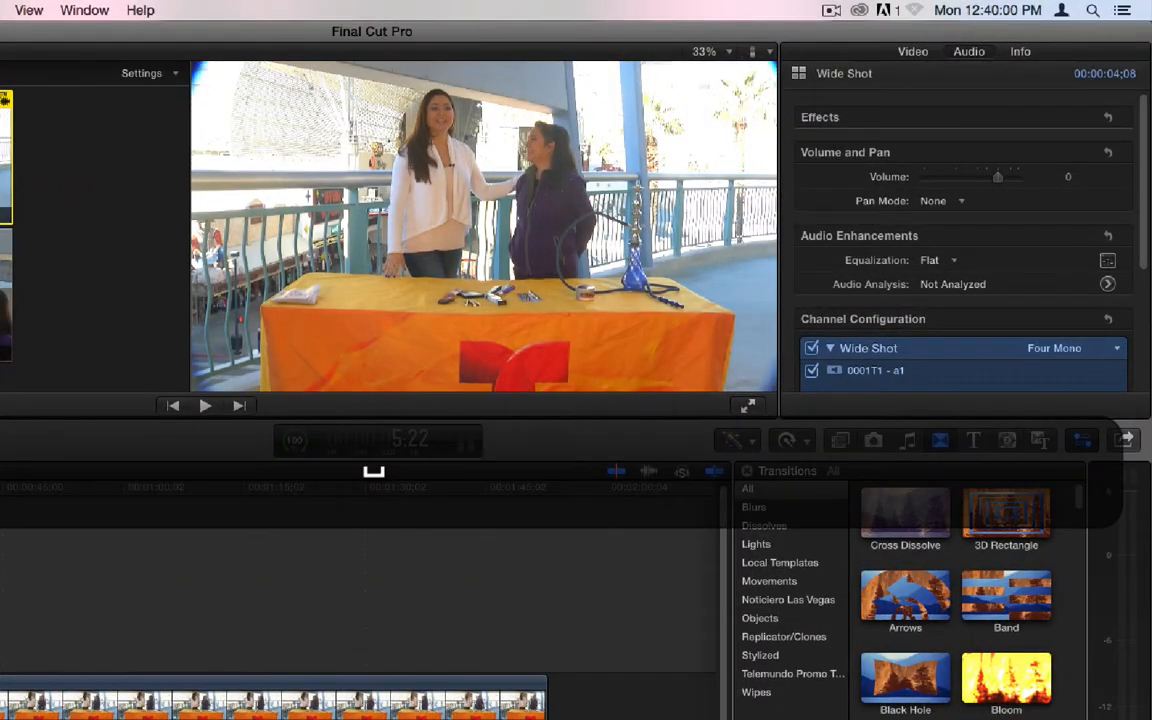
# Step: Roll the cut into the Wide Shot near 12 seconds slightly earlier and the following cut to the Tight Shot 21 frames earlier
pyautogui.press('z')
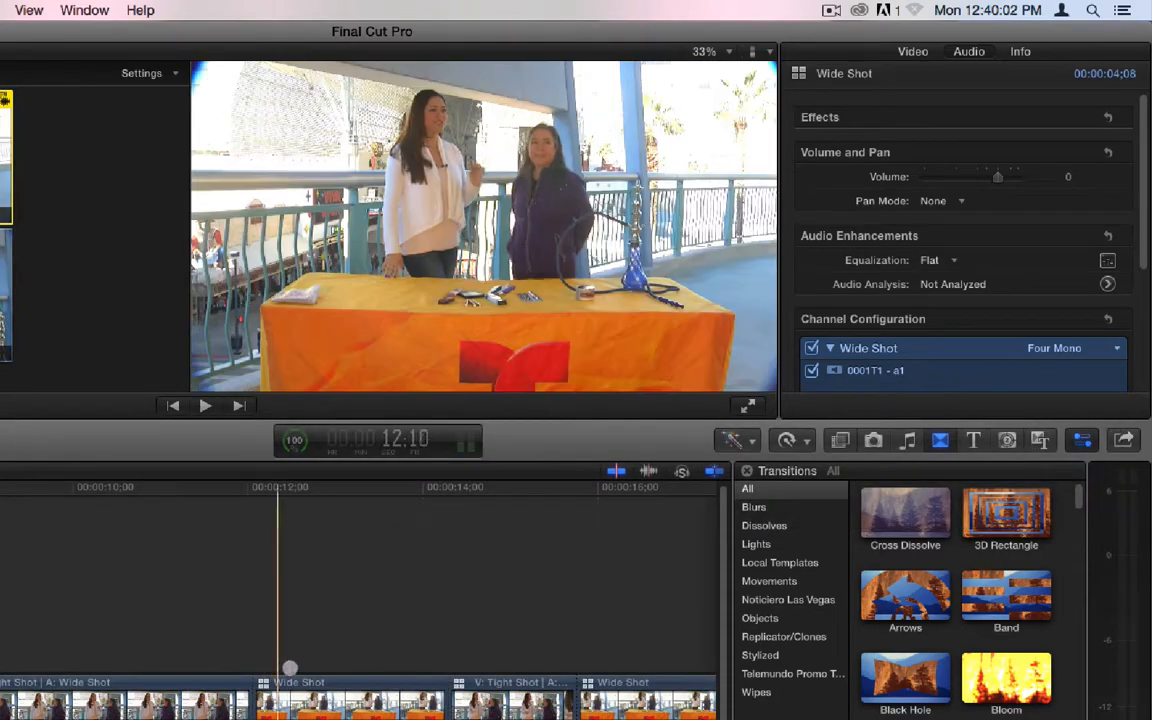
pyautogui.press('a')
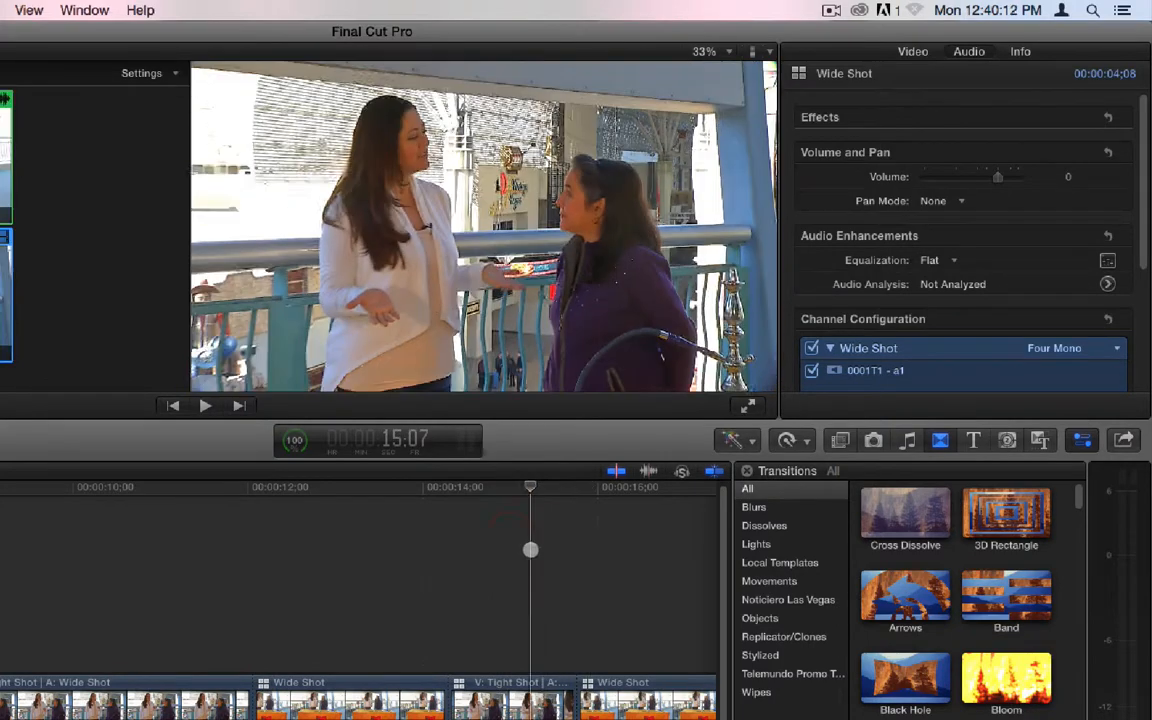
pyautogui.click(507, 532)
pyautogui.moveTo(253, 700); pyautogui.dragTo(218, 700)
pyautogui.press('t')
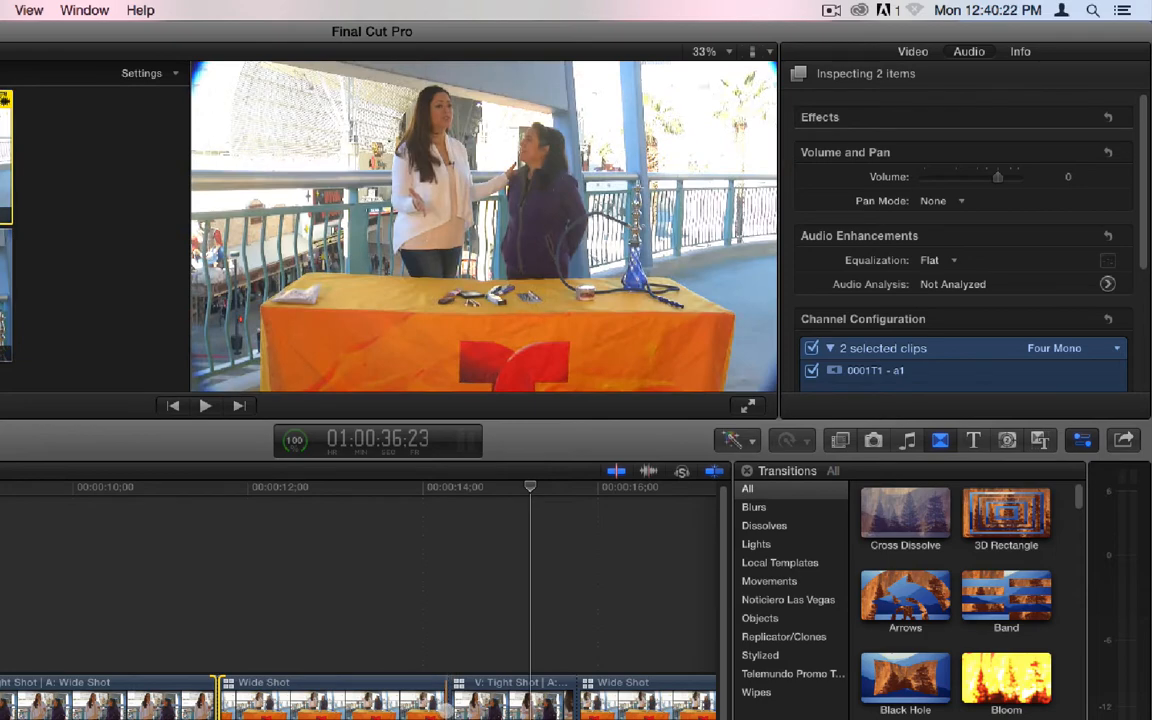
pyautogui.moveTo(447, 700); pyautogui.dragTo(386, 700)
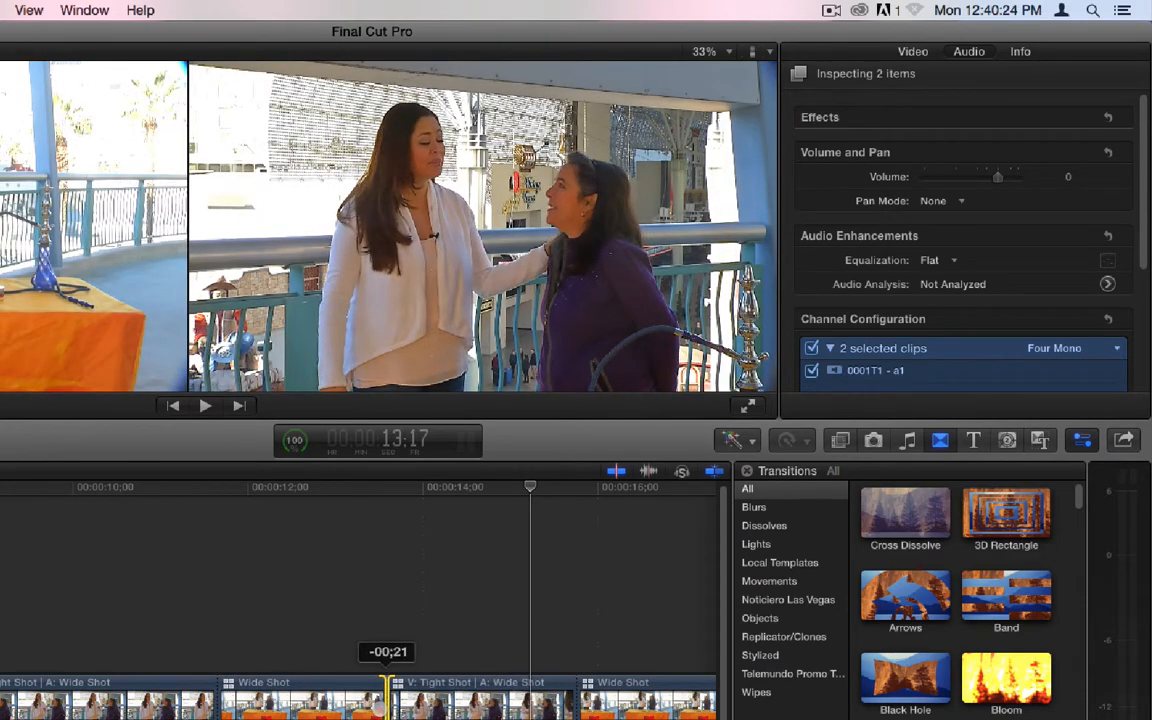
# Step: Roll the cut from that Tight Shot to the next Wide Shot earlier, to just before 15 seconds, and play it back
pyautogui.moveTo(409, 479); pyautogui.dragTo(274, 494)
pyautogui.moveTo(366, 501); pyautogui.dragTo(530, 503)
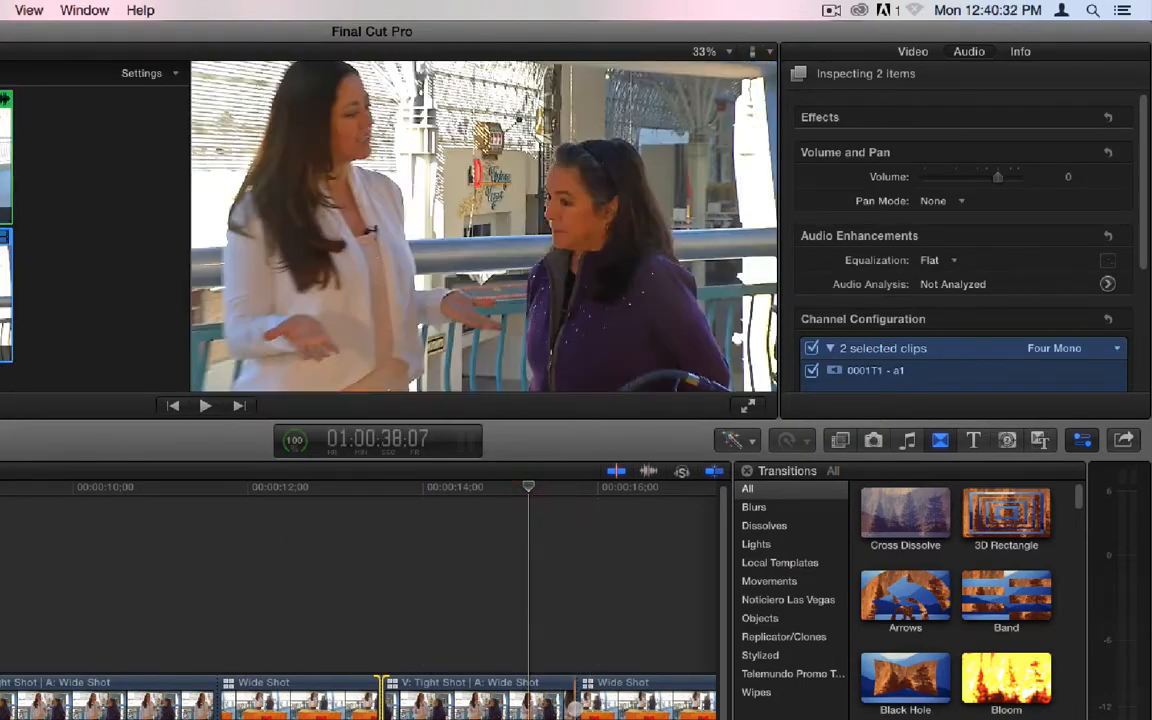
pyautogui.moveTo(577, 706); pyautogui.dragTo(503, 706)
pyautogui.press('space')
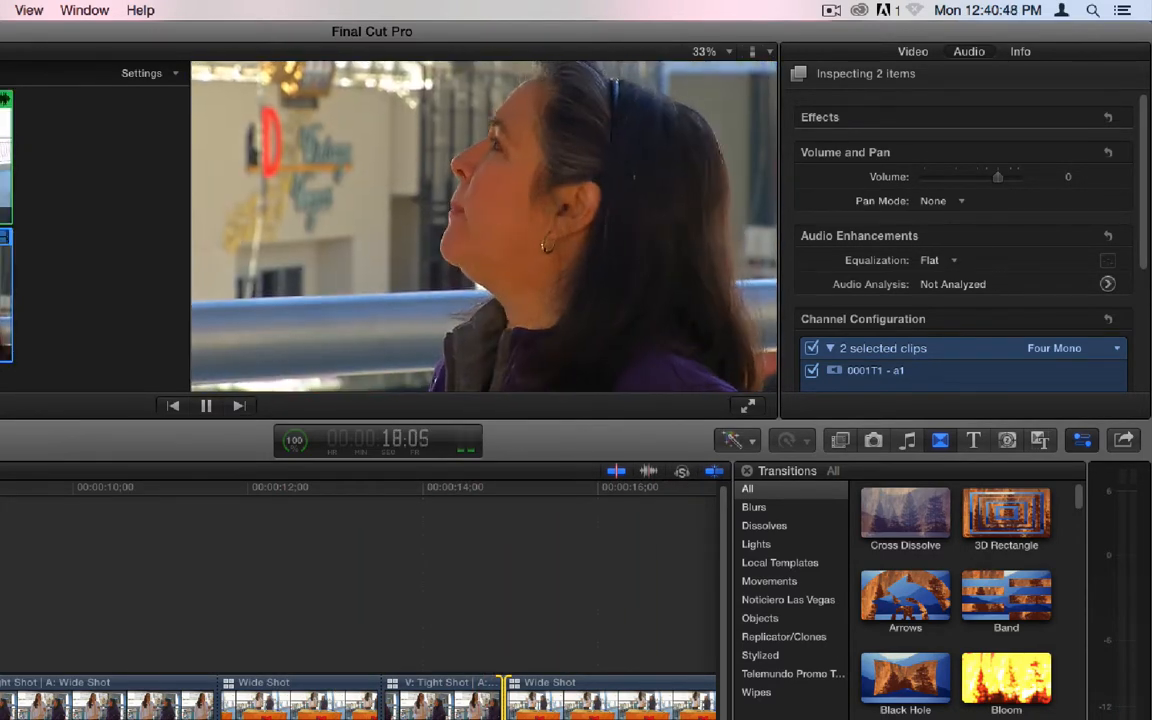
pyautogui.press('space')
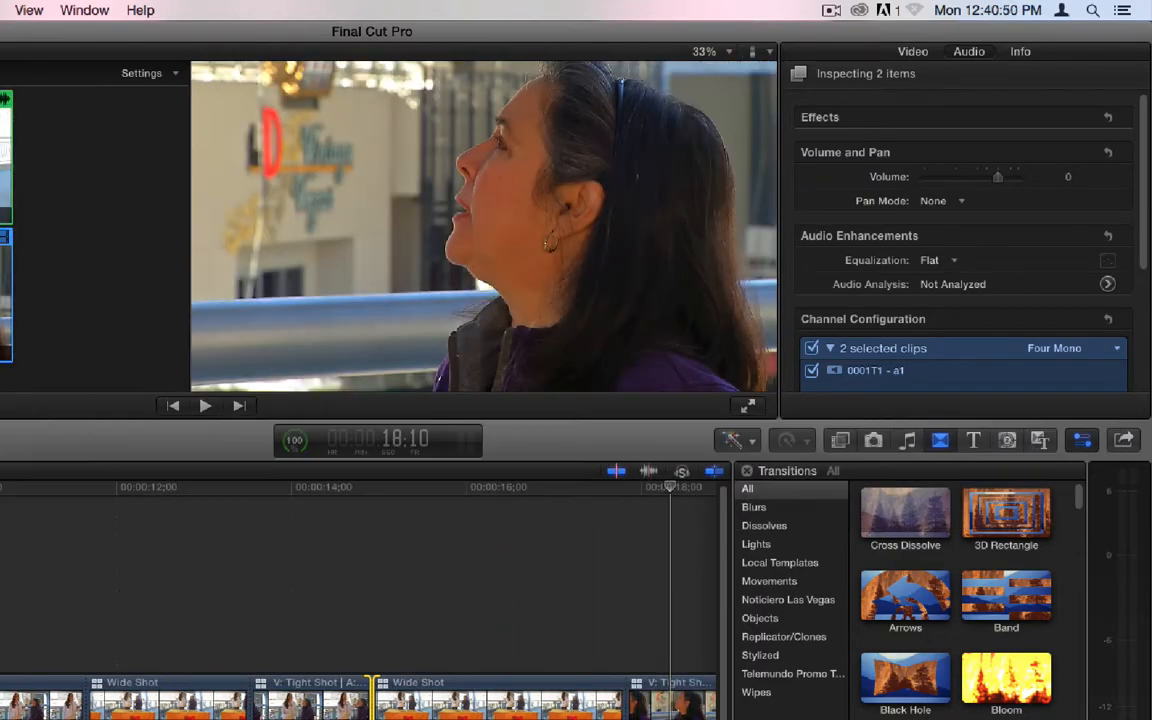
# Step: Roll the cut from that Wide Shot to the long Tight Shot segment earlier, to about 16;25, and play it back
pyautogui.hscroll(5, 360, 580)
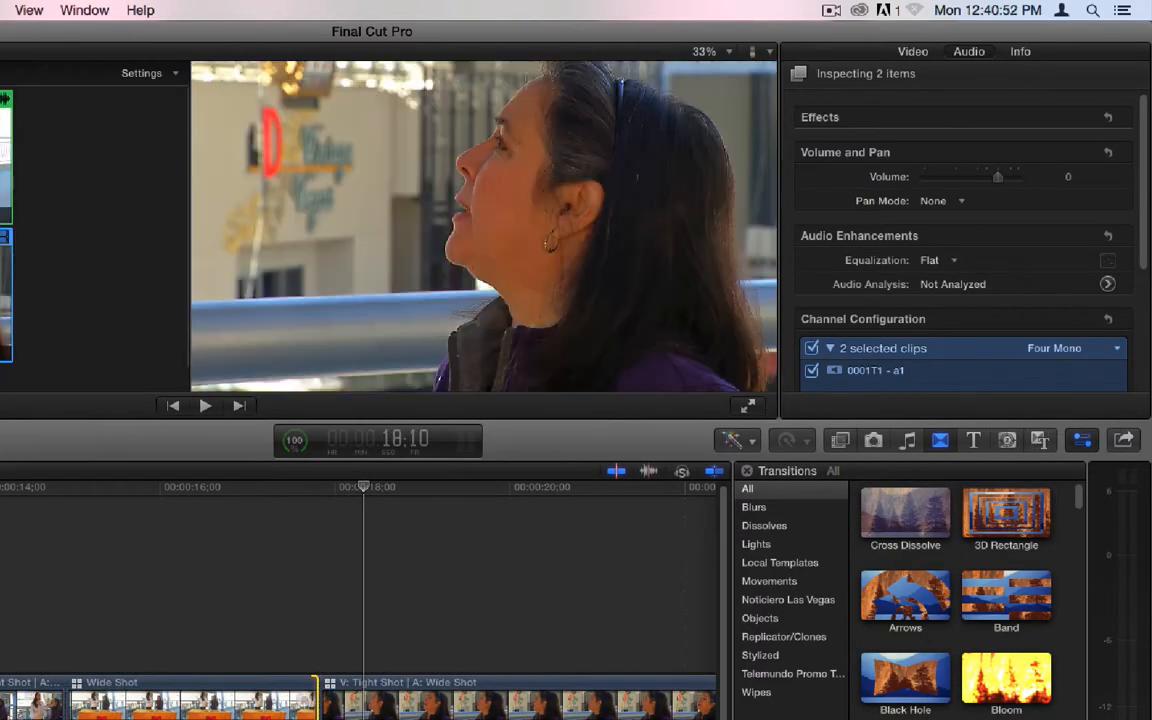
pyautogui.moveTo(318, 690); pyautogui.dragTo(206, 689)
pyautogui.hotkey('ctrl', 'z')
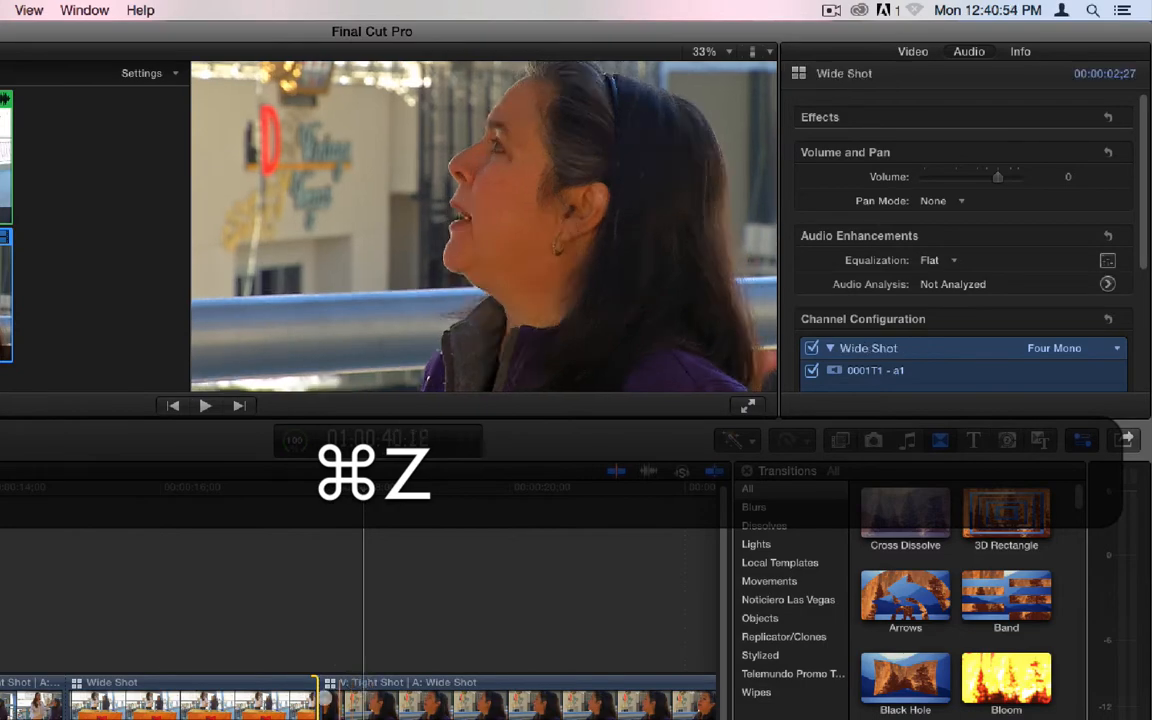
pyautogui.moveTo(318, 690); pyautogui.dragTo(240, 688)
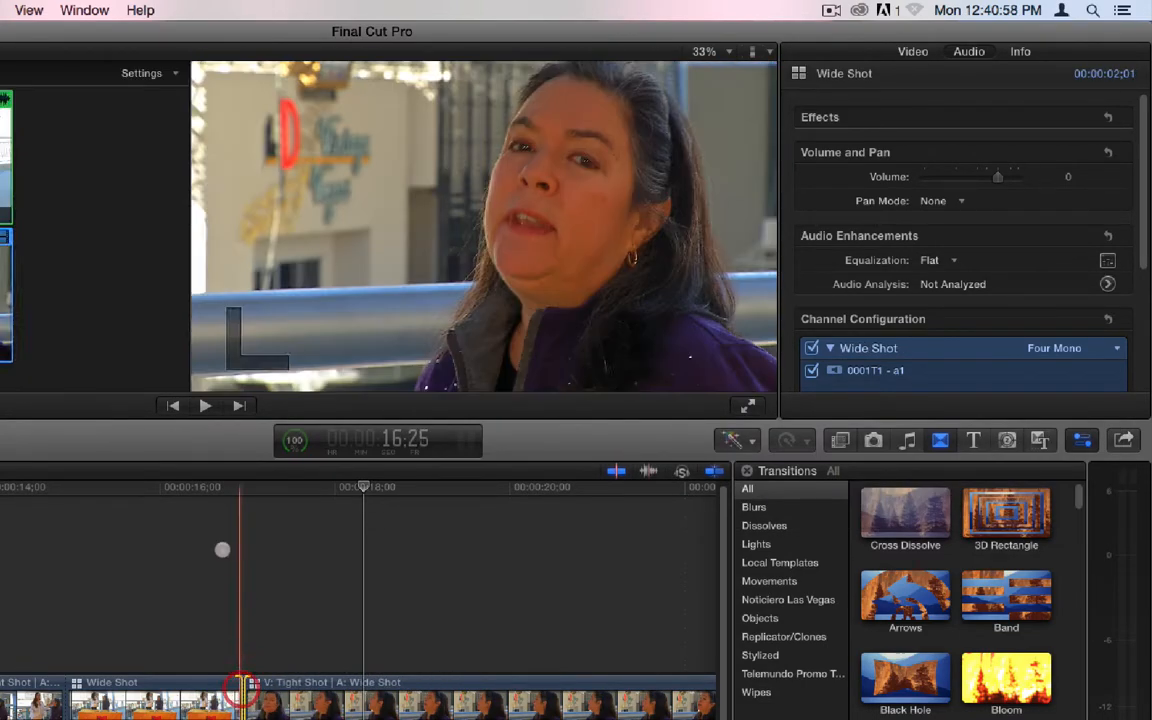
pyautogui.click(150, 487)
pyautogui.press('space')
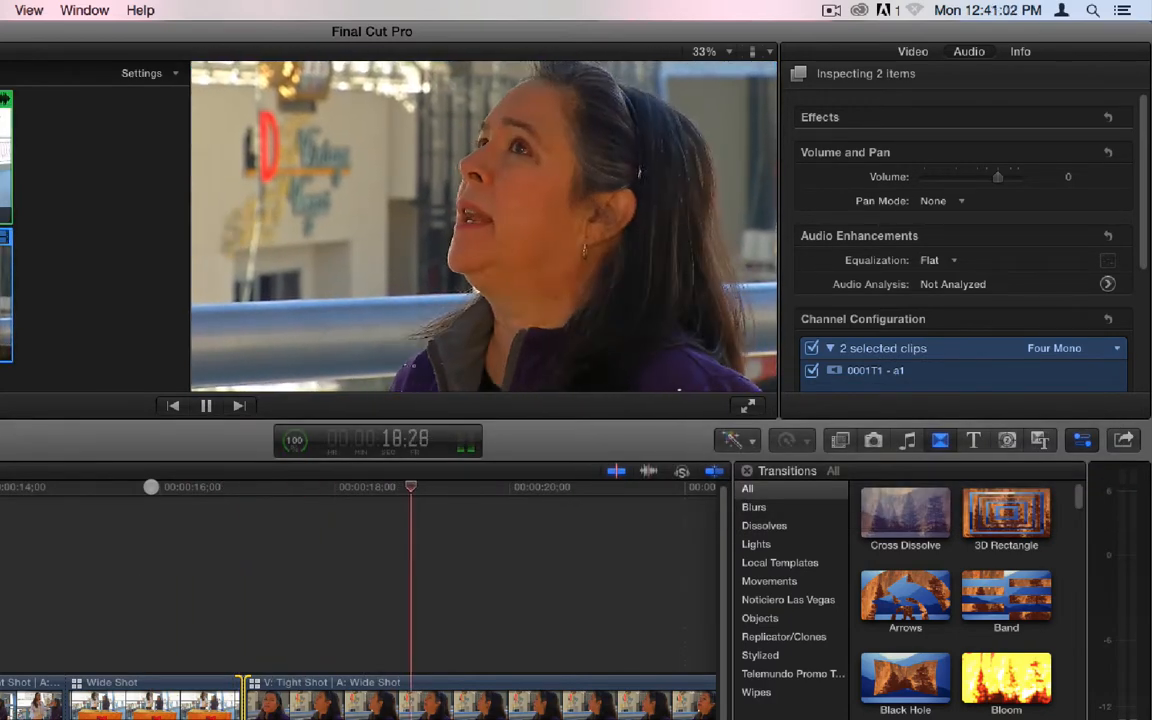
pyautogui.press('space')
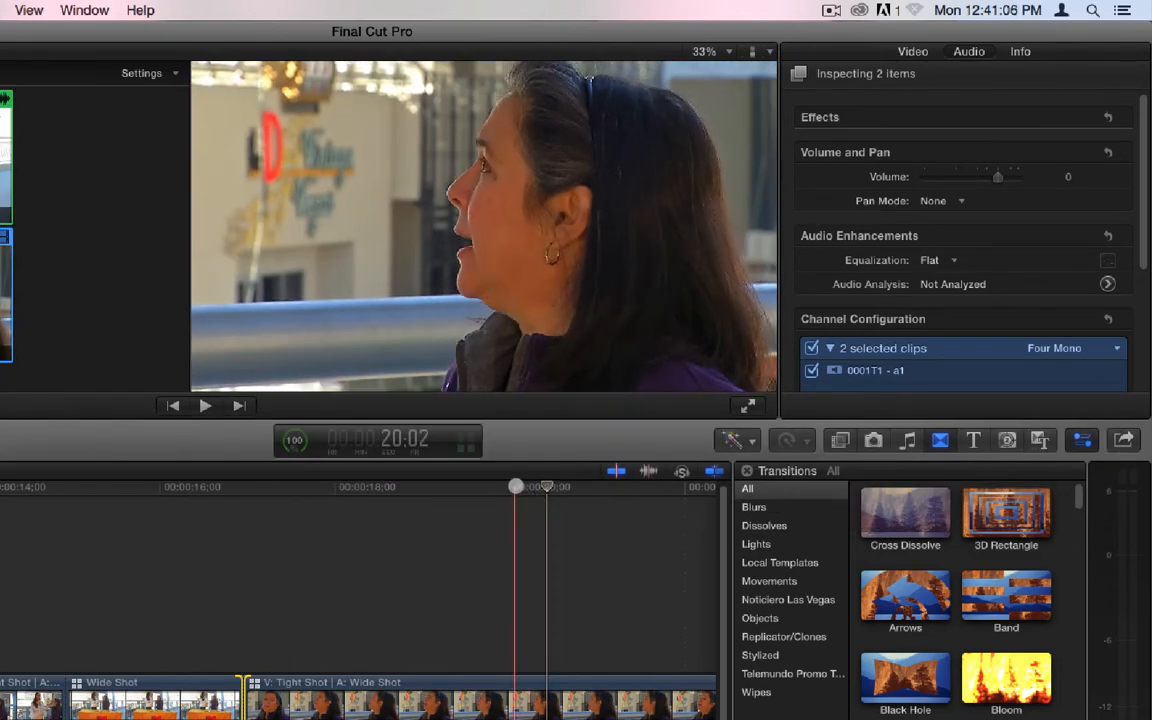
pyautogui.press('a')
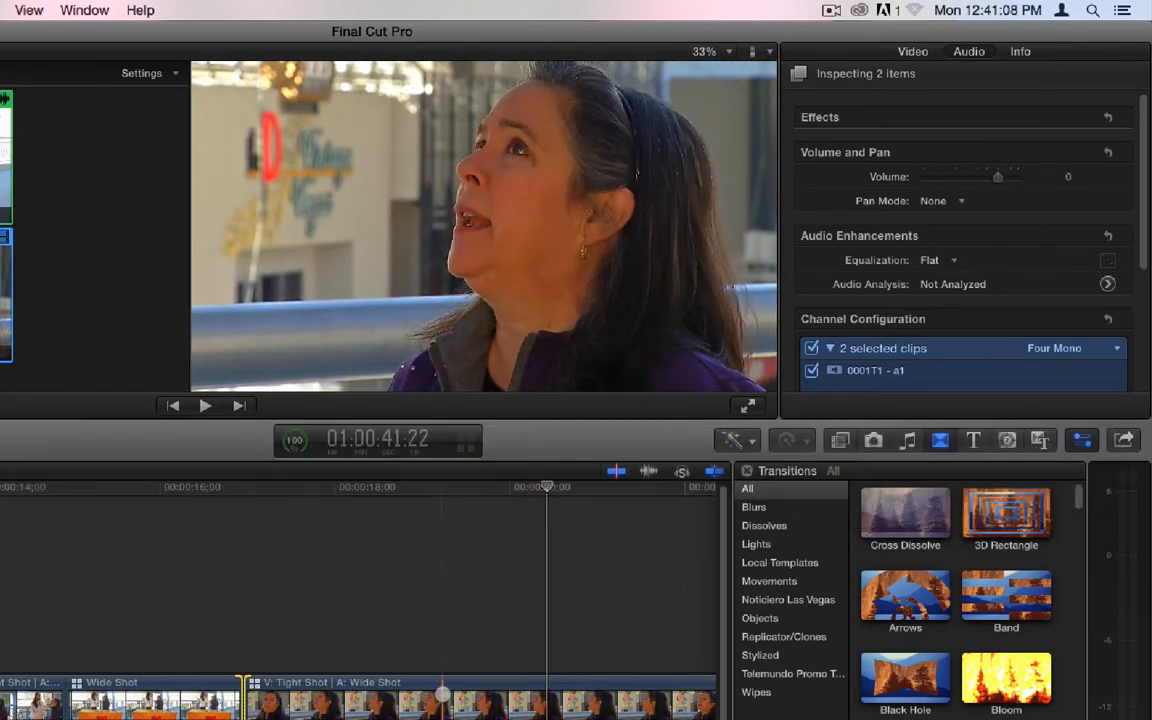
# Step: Examine the audio enhancement options available for the long Tight Shot segment
pyautogui.click(443, 692)
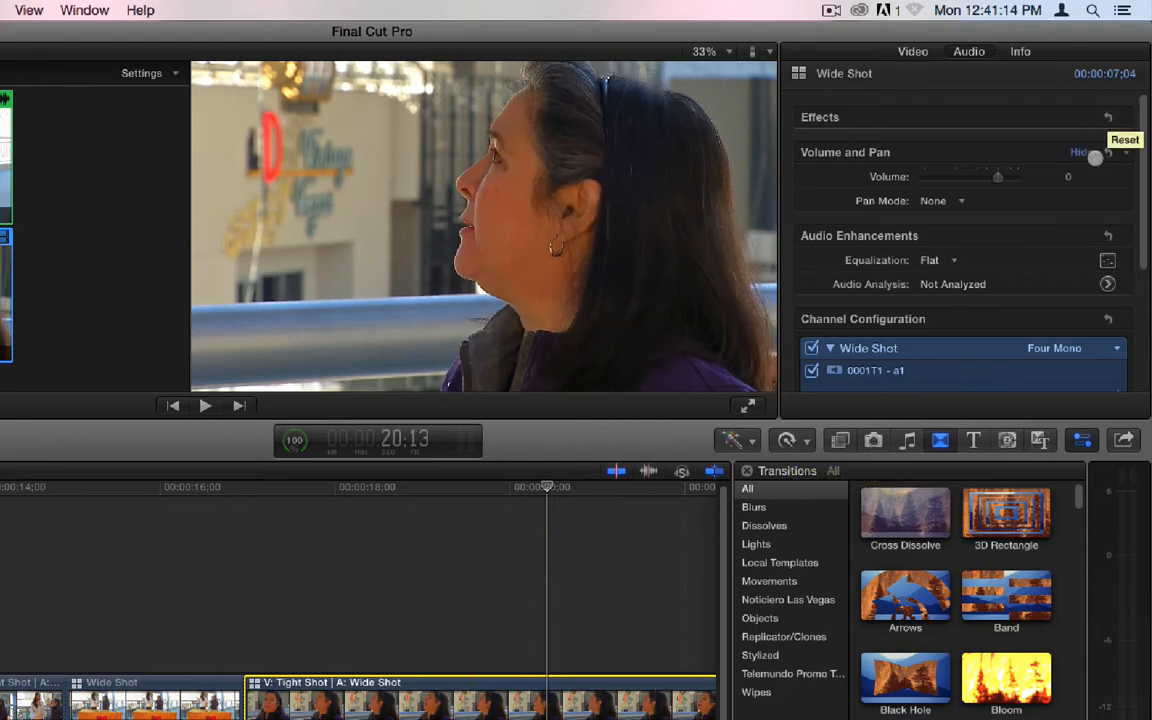
pyautogui.click(1107, 286)
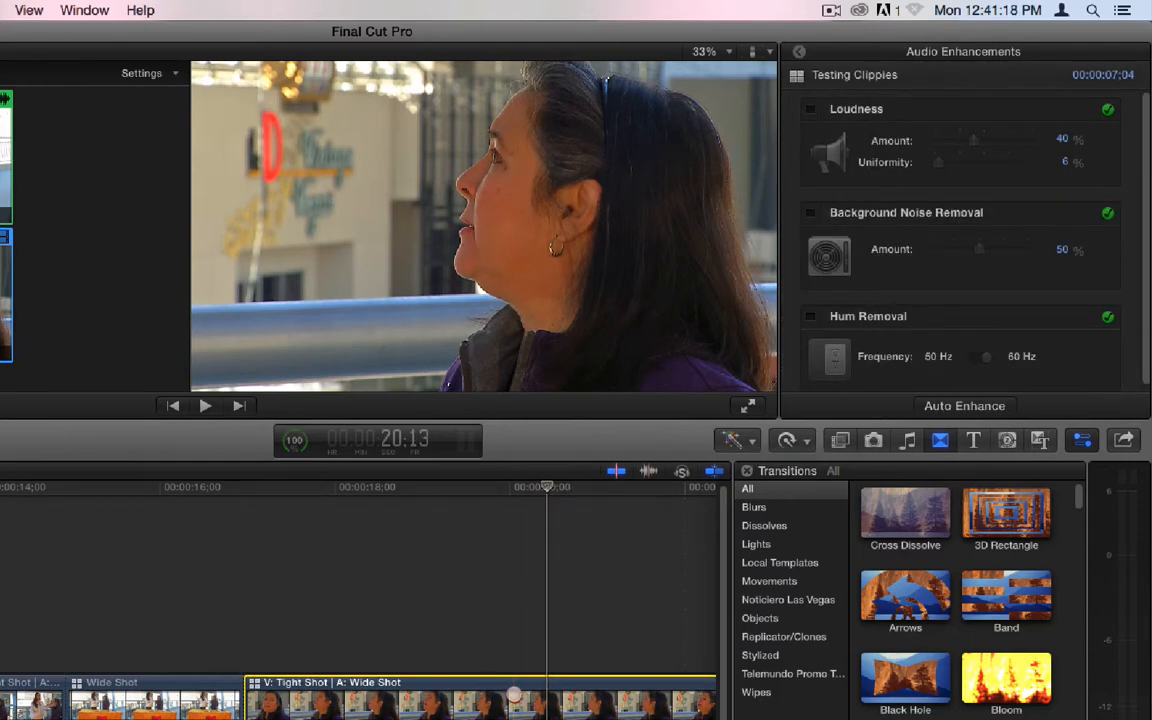
pyautogui.click(801, 52)
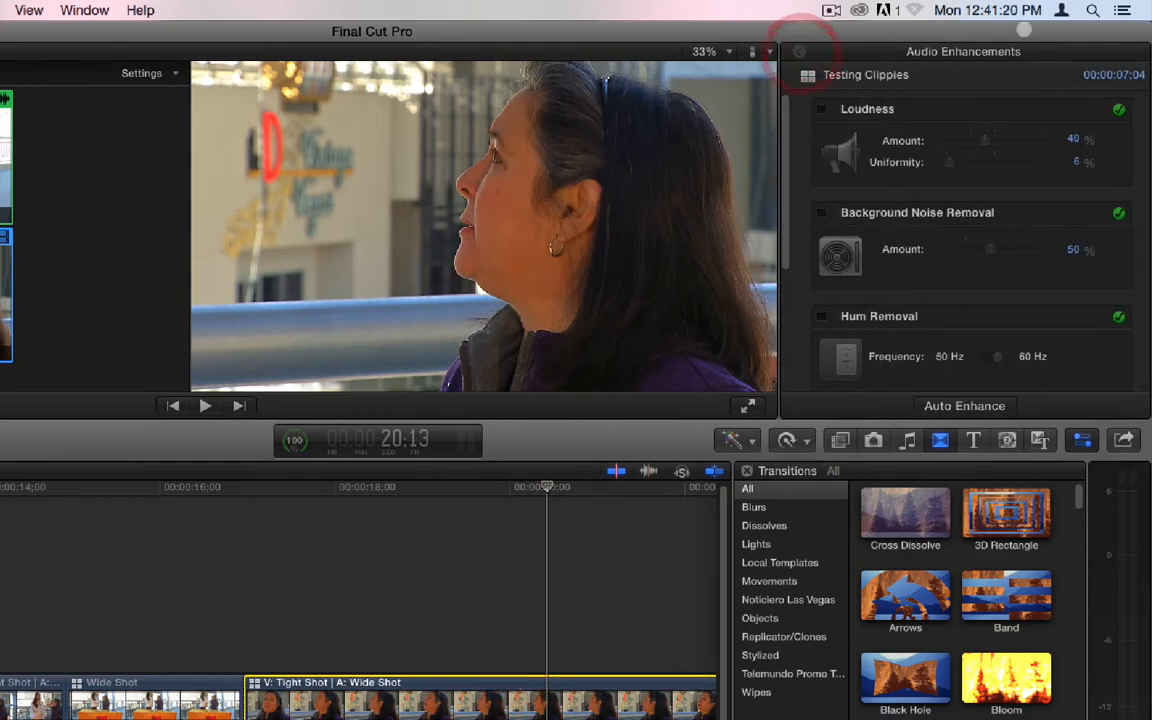
# Step: Try raising the Tight Shot segment's midtones and highlights and setting its shadows to -8% in Correction 1, and undo the exposure changes
pyautogui.click(913, 52)
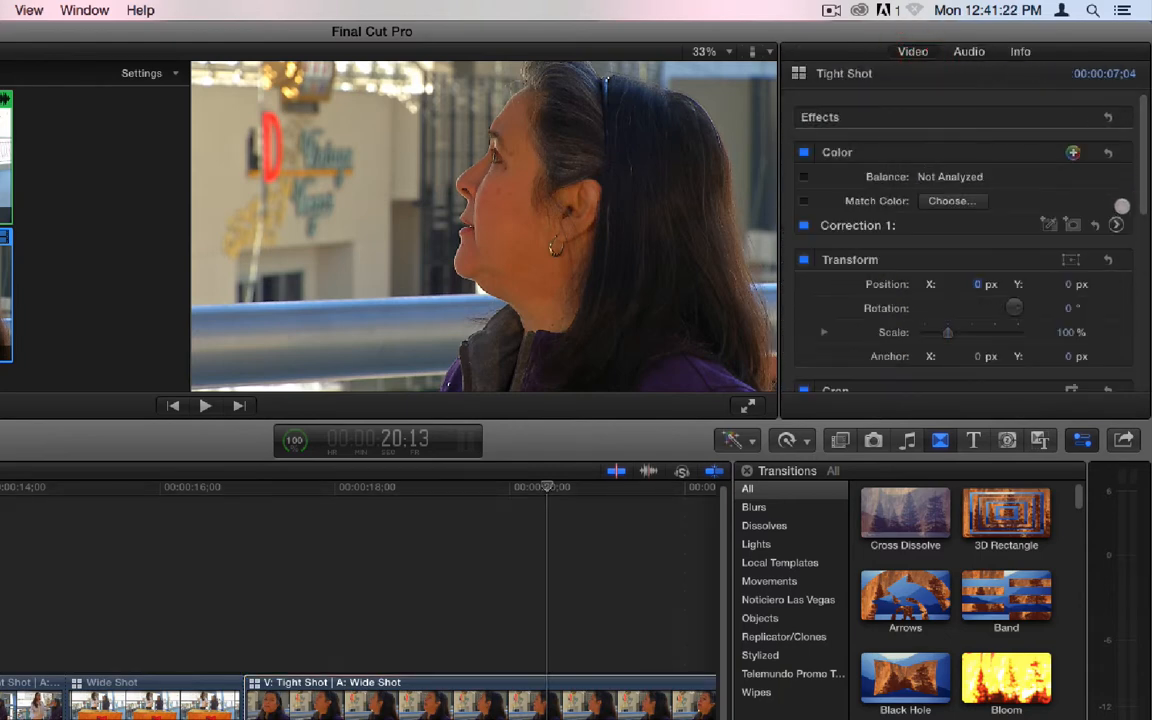
pyautogui.click(1116, 224)
pyautogui.click(1043, 80)
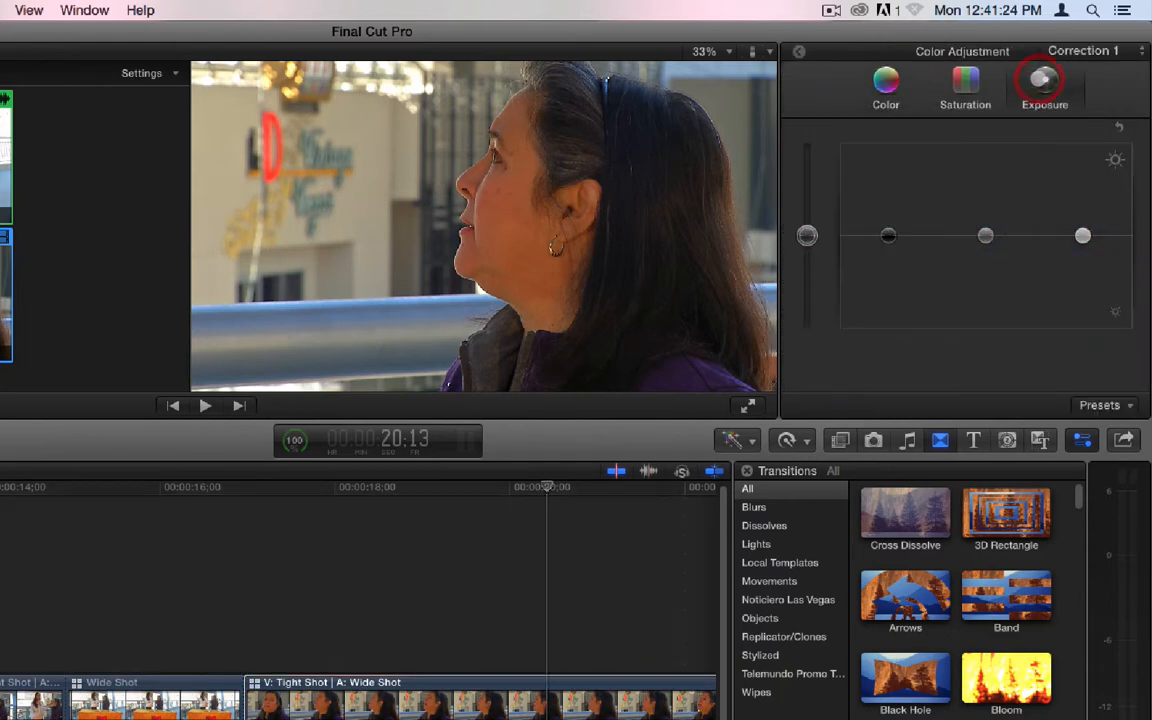
pyautogui.moveTo(983, 235); pyautogui.dragTo(985, 213)
pyautogui.moveTo(1082, 235); pyautogui.dragTo(1082, 205)
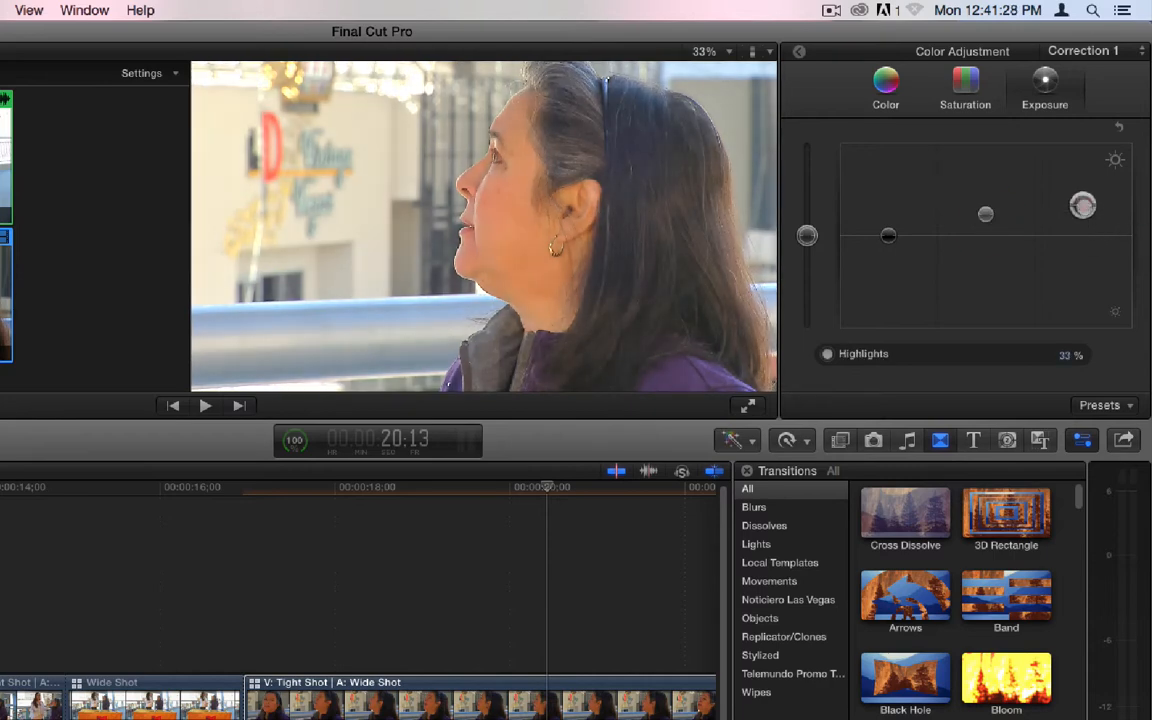
pyautogui.moveTo(916, 234); pyautogui.dragTo(886, 241)
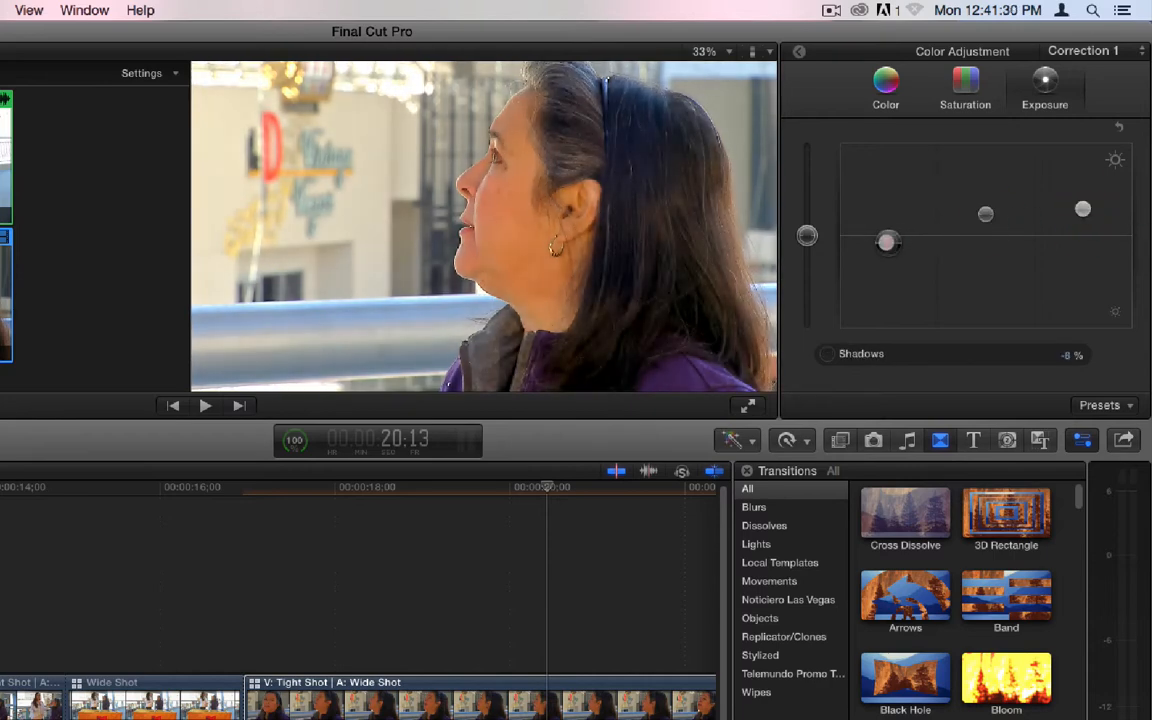
pyautogui.click(476, 571)
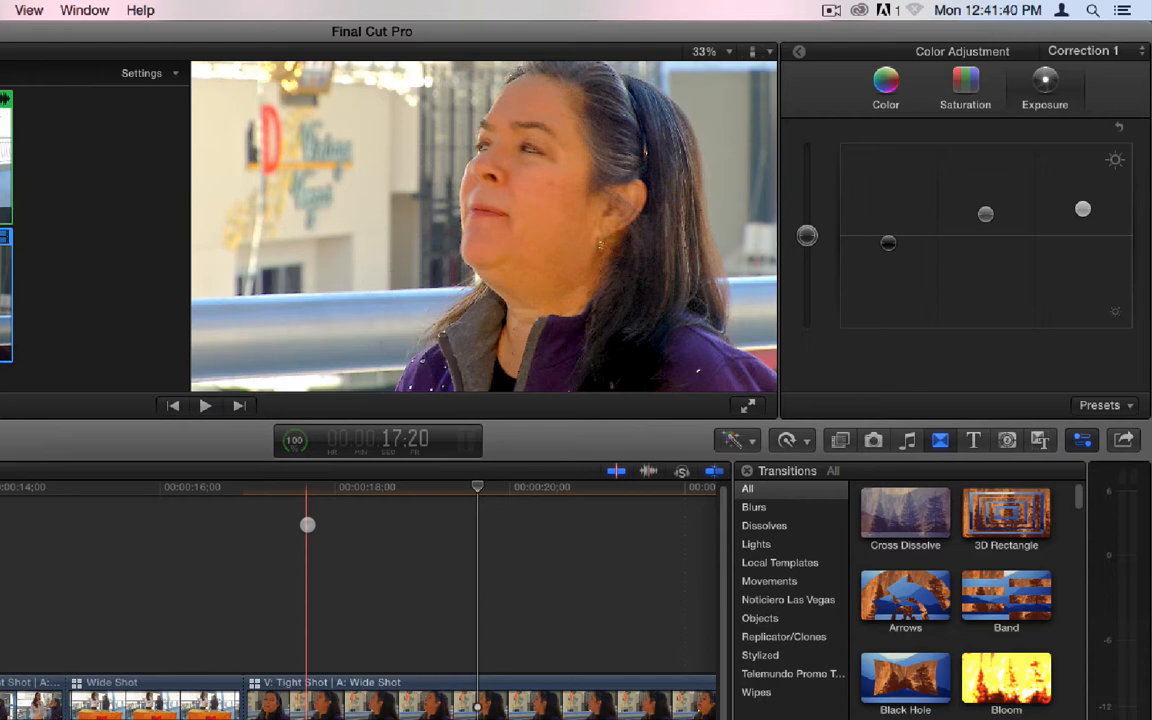
pyautogui.press('super+z')
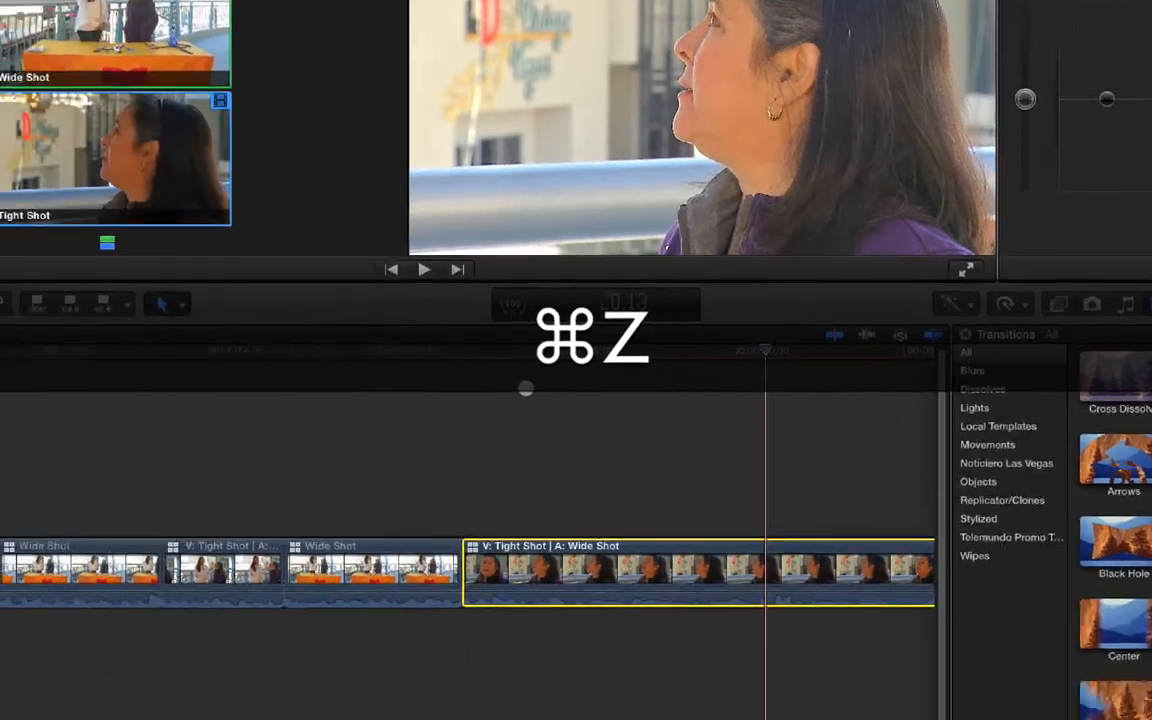
pyautogui.press('super+z')
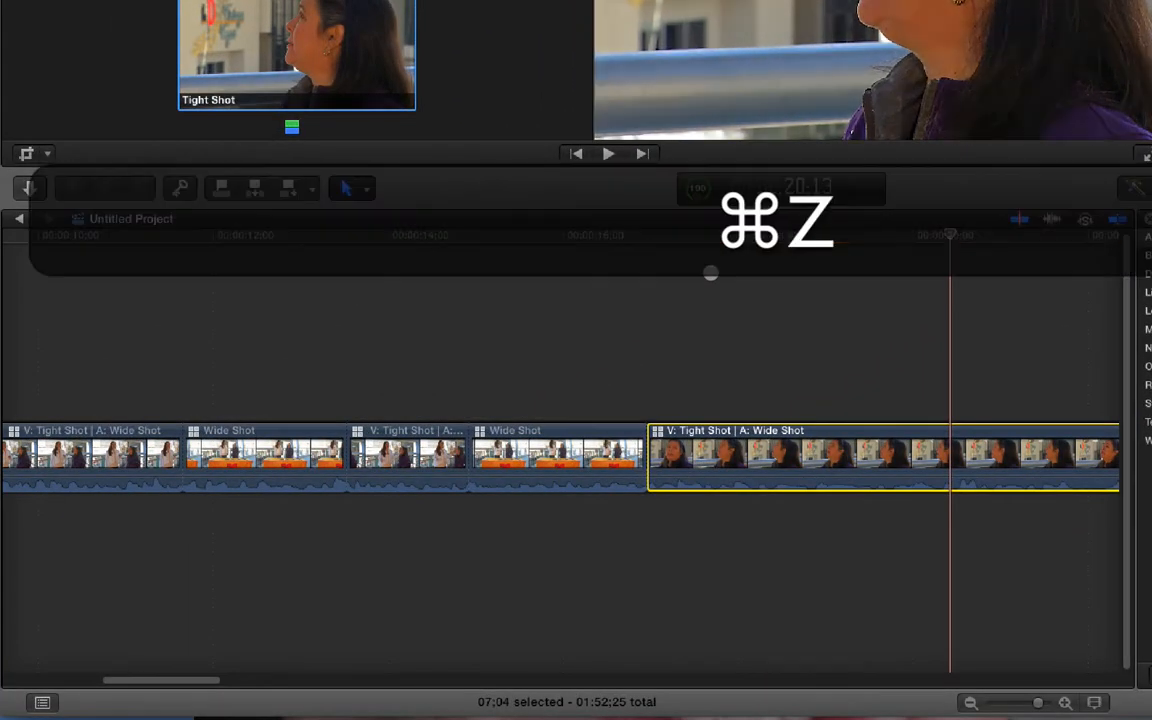
# Step: Open the multicam clip of the long Tight Shot segment in the Angle Editor
pyautogui.click(723, 279)
pyautogui.click(868, 235)
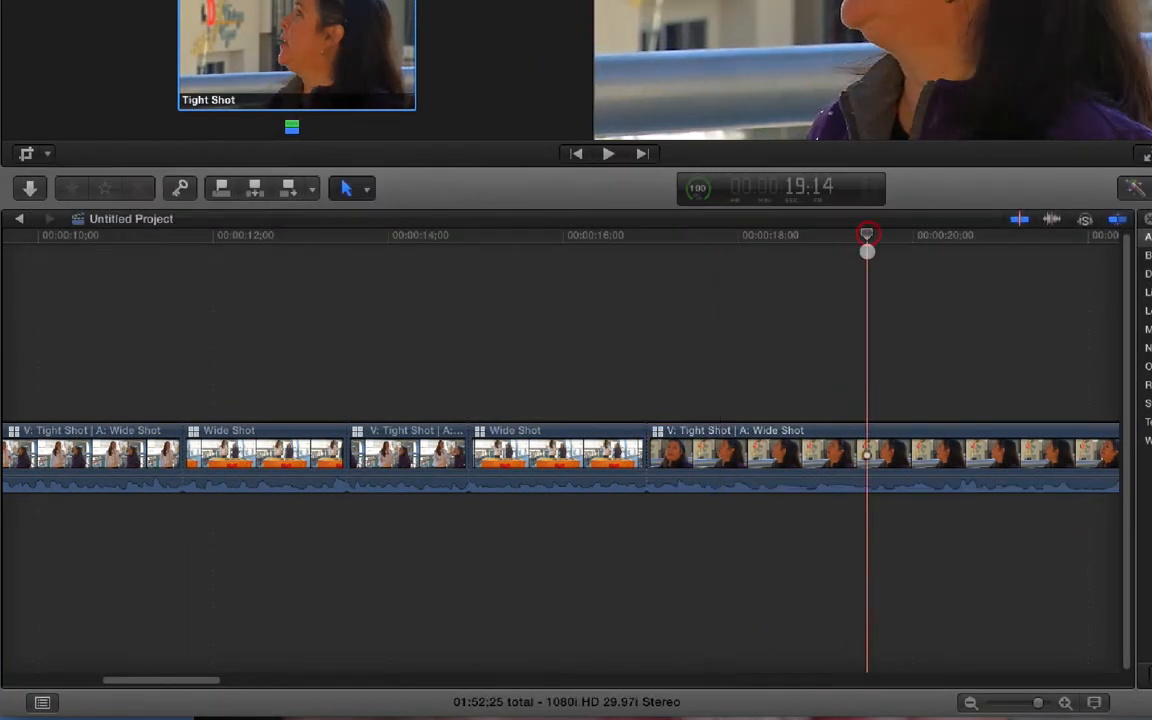
pyautogui.rightClick(859, 429)
pyautogui.moveTo(902, 439)
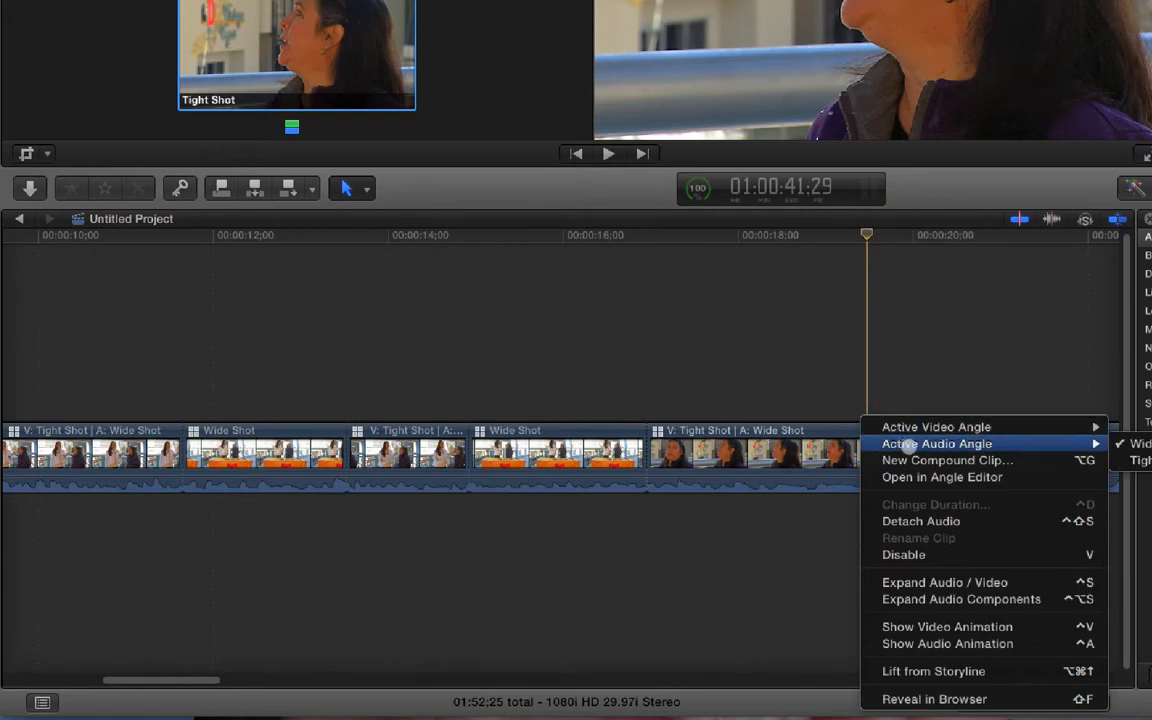
pyautogui.click(910, 477)
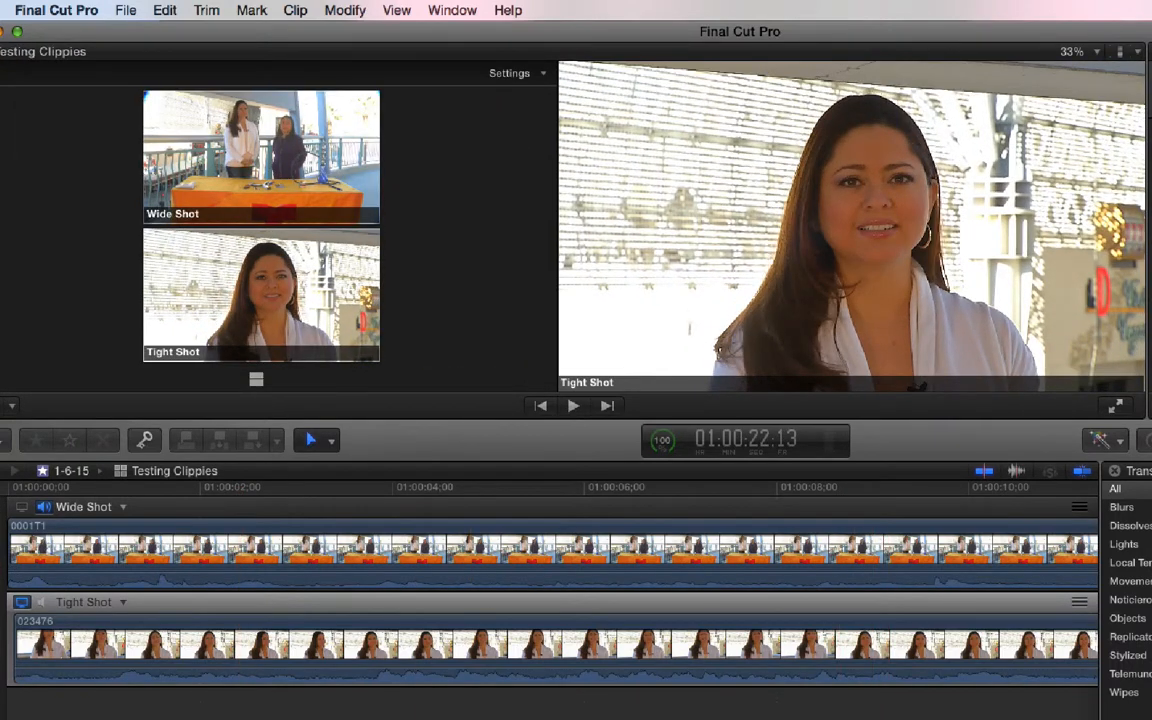
# Step: In the Tight Shot angle clip's Correction 1, set midtones to 19%, highlights to 30% and global saturation to -9%, and slightly lower the shadows
pyautogui.press('super+minus')
pyautogui.press('super+equal')
pyautogui.press('super+equal')
pyautogui.press('super+equal')
pyautogui.press('super+equal')
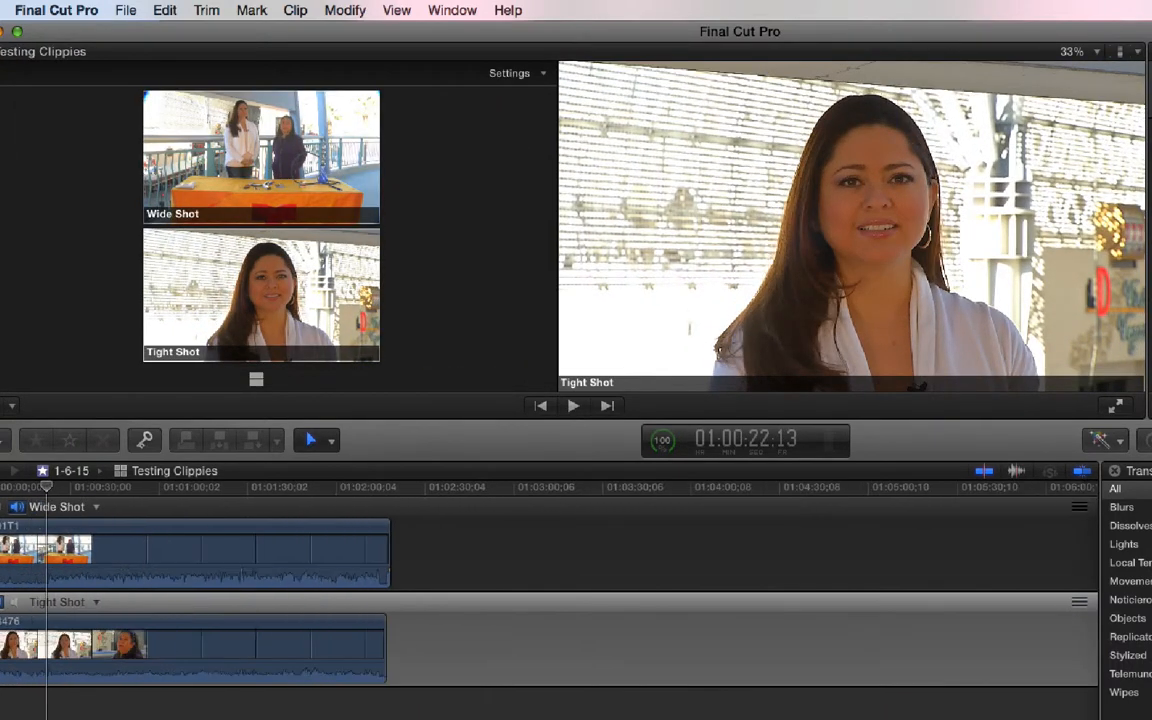
pyautogui.press('super+equal')
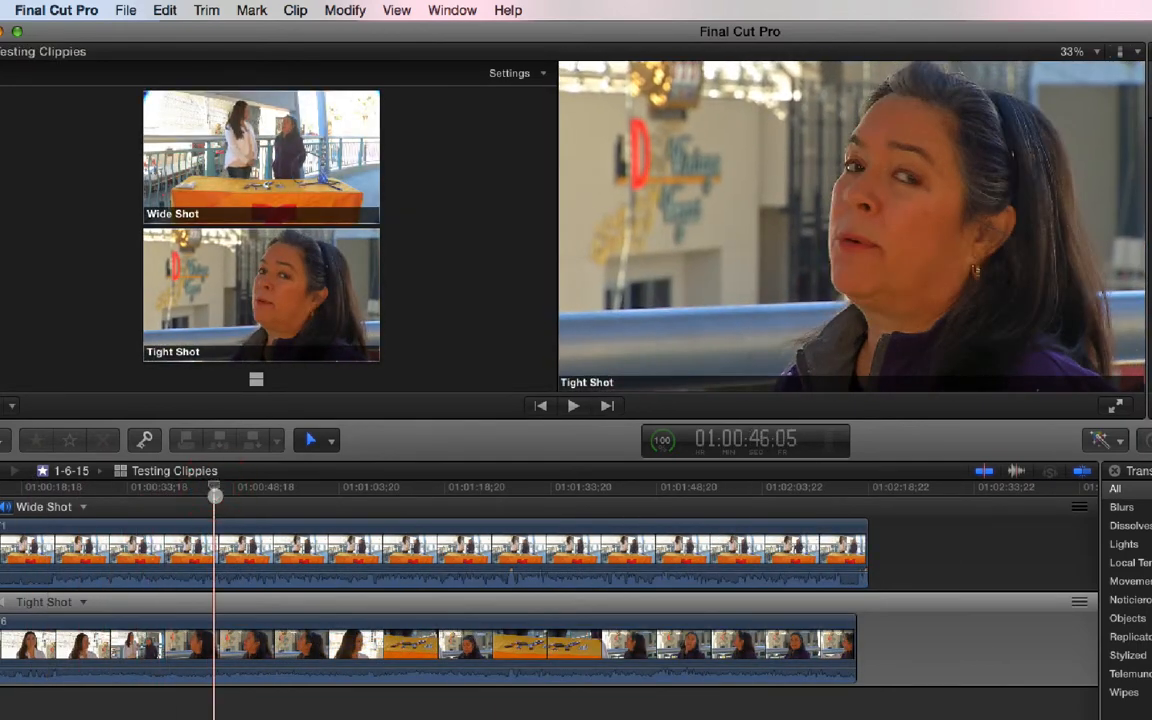
pyautogui.click(206, 638)
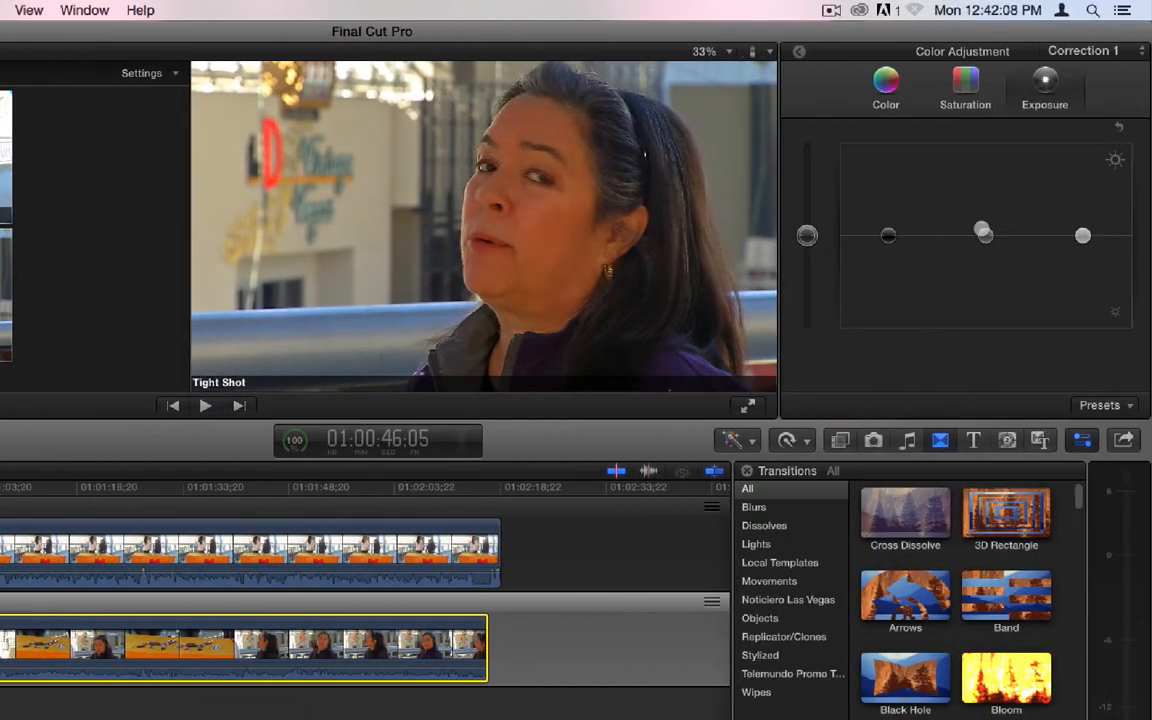
pyautogui.moveTo(985, 233); pyautogui.dragTo(985, 227)
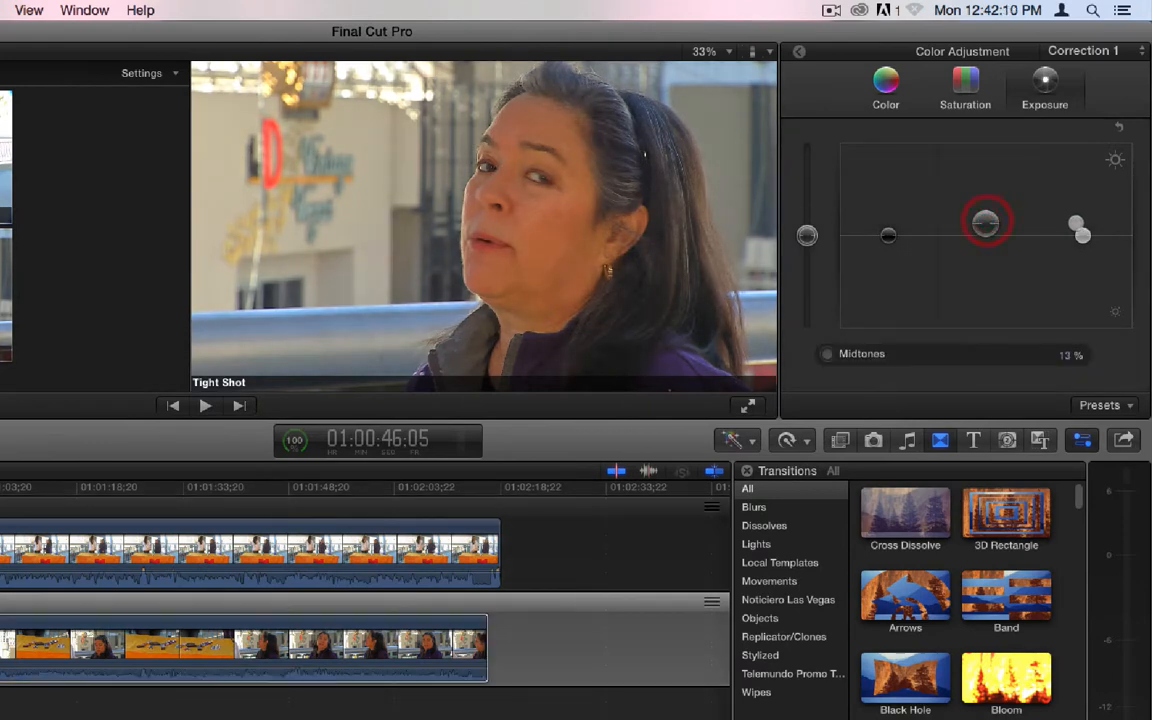
pyautogui.moveTo(1083, 235); pyautogui.dragTo(1083, 210)
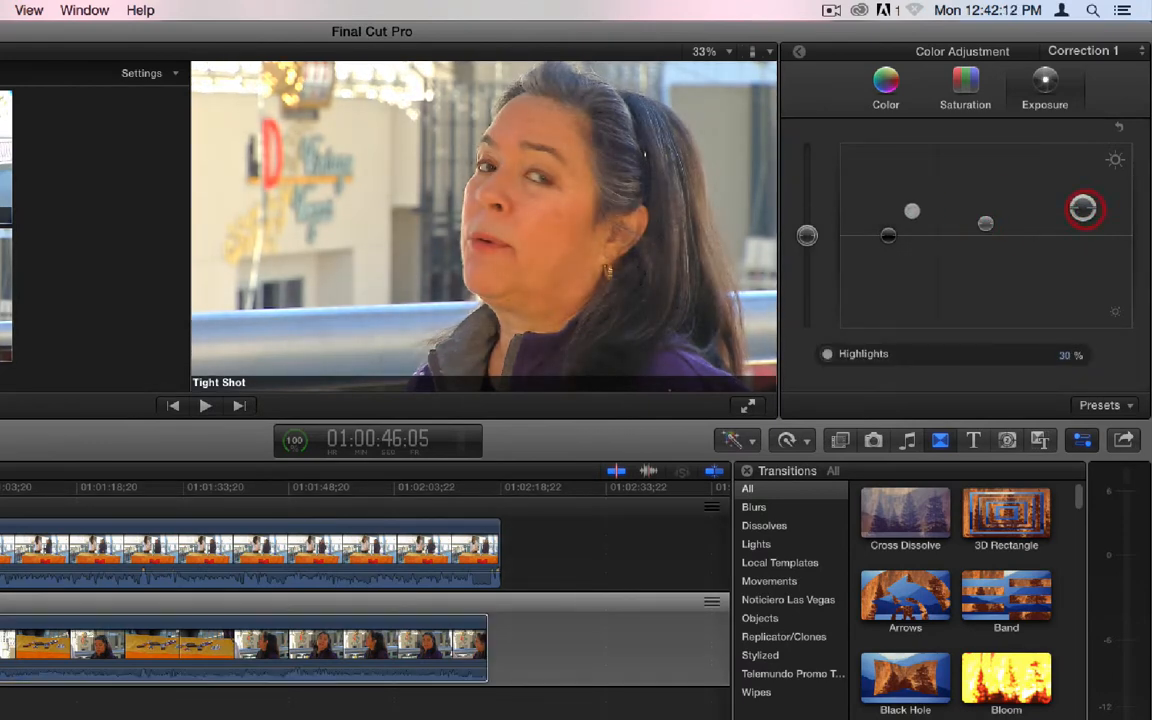
pyautogui.moveTo(886, 232); pyautogui.dragTo(888, 240)
pyautogui.moveTo(985, 229); pyautogui.dragTo(985, 217)
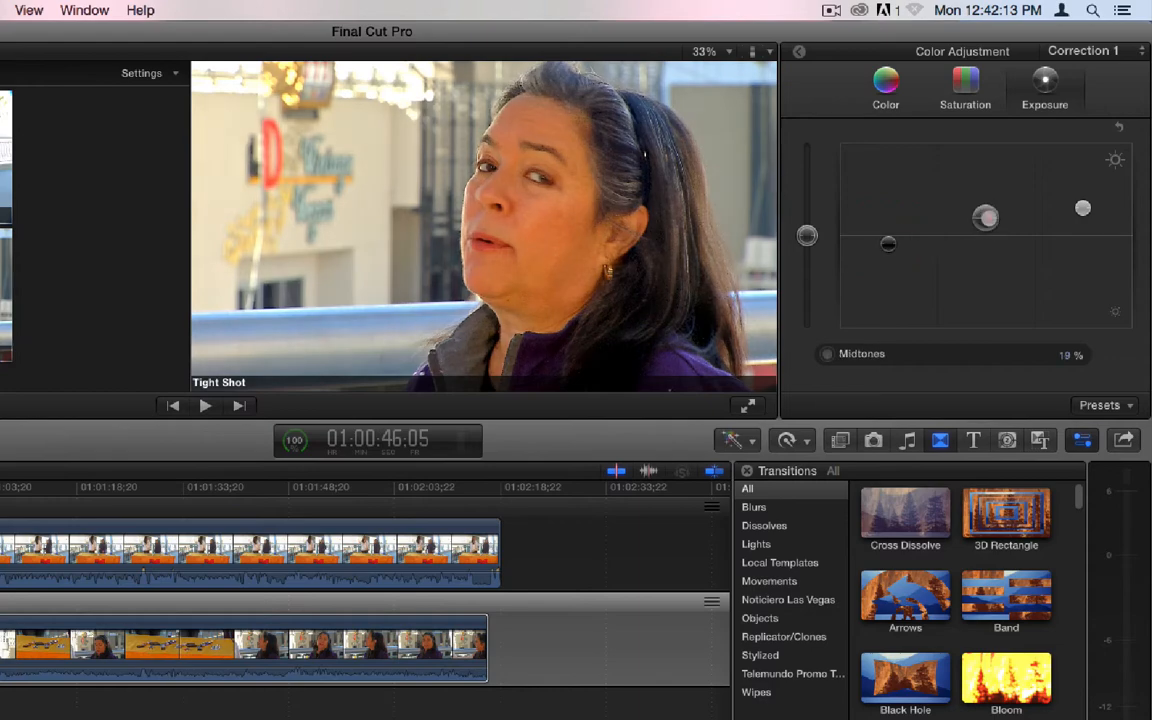
pyautogui.click(966, 82)
pyautogui.moveTo(807, 235); pyautogui.dragTo(809, 241)
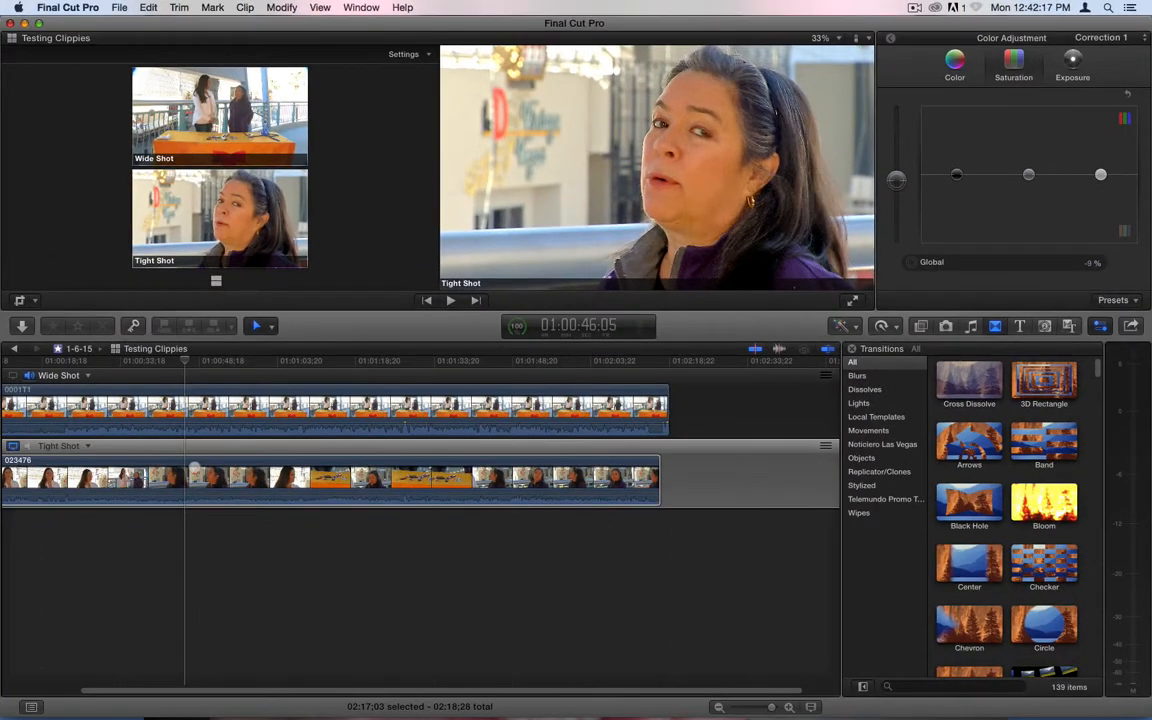
# Step: Copy the Tight Shot angle clip and paste only its Color attribute onto the Wide Shot angle clip
pyautogui.click(193, 467)
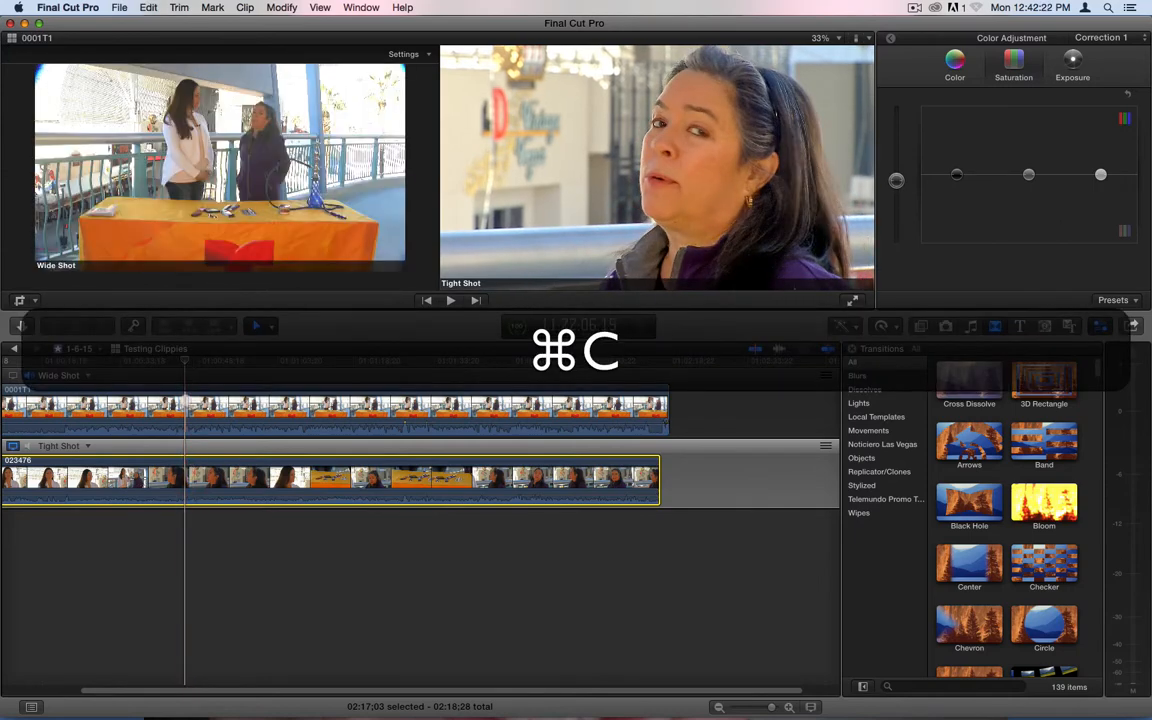
pyautogui.click(185, 400)
pyautogui.press('shift+super+v')
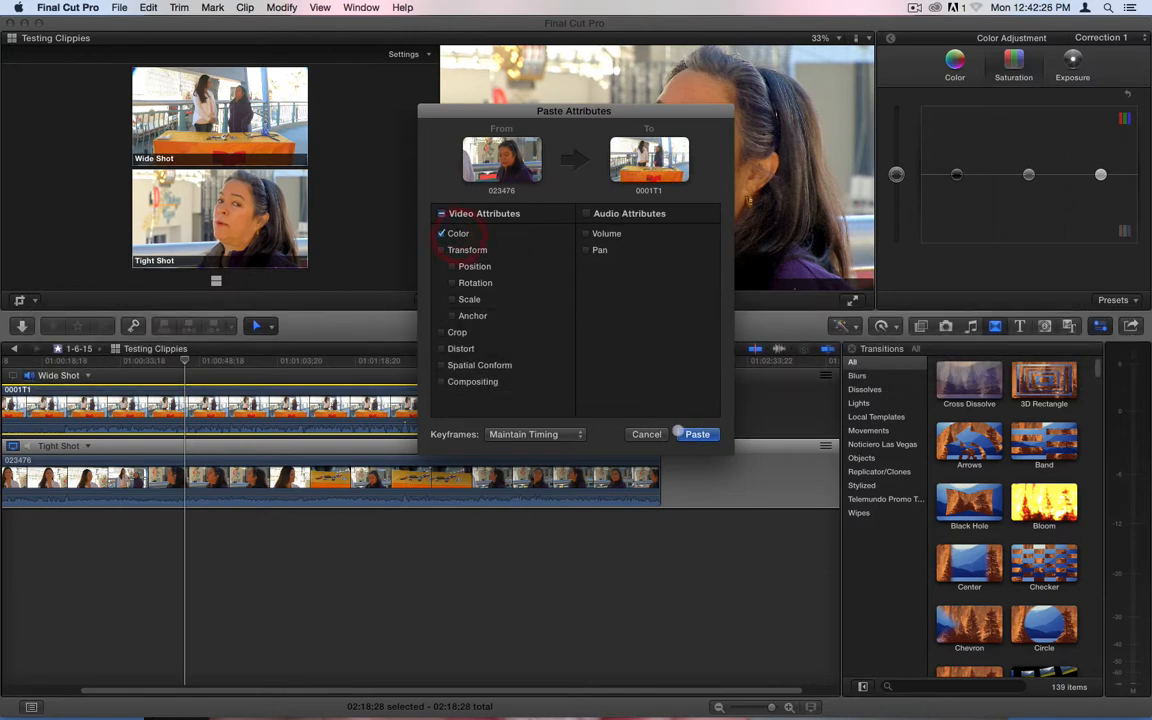
pyautogui.click(697, 434)
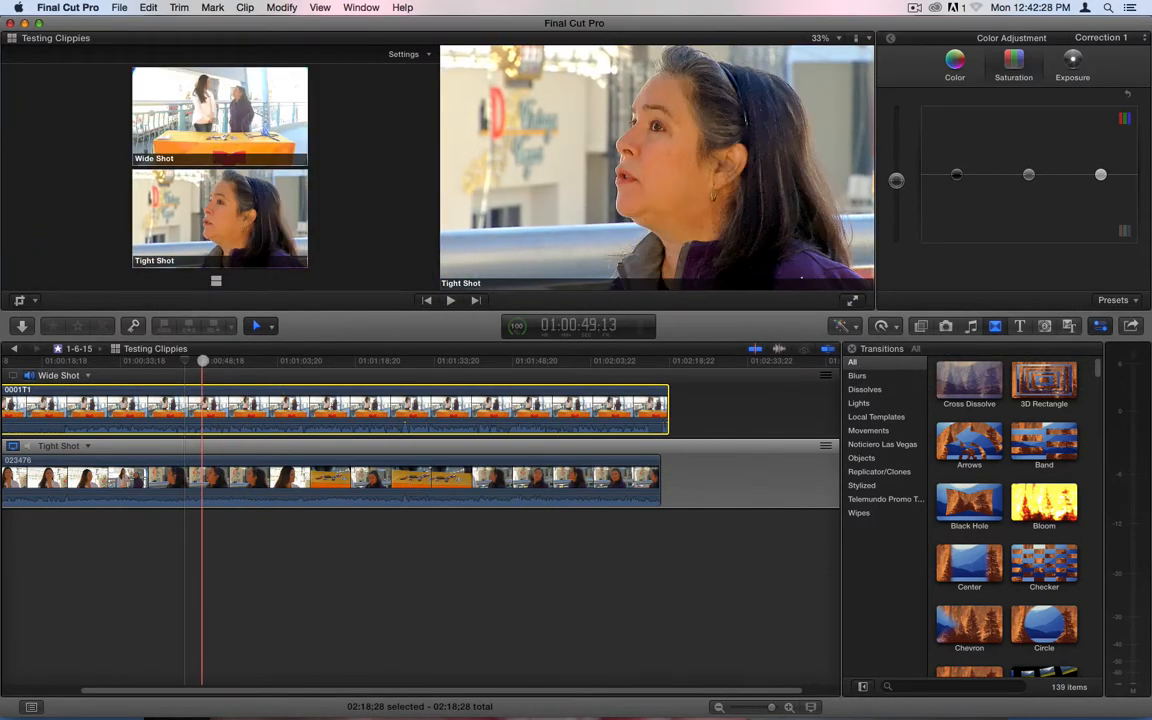
# Step: Lower the exposure midtones and highlights of the Wide Shot angle clip in Correction 1
pyautogui.click(203, 362)
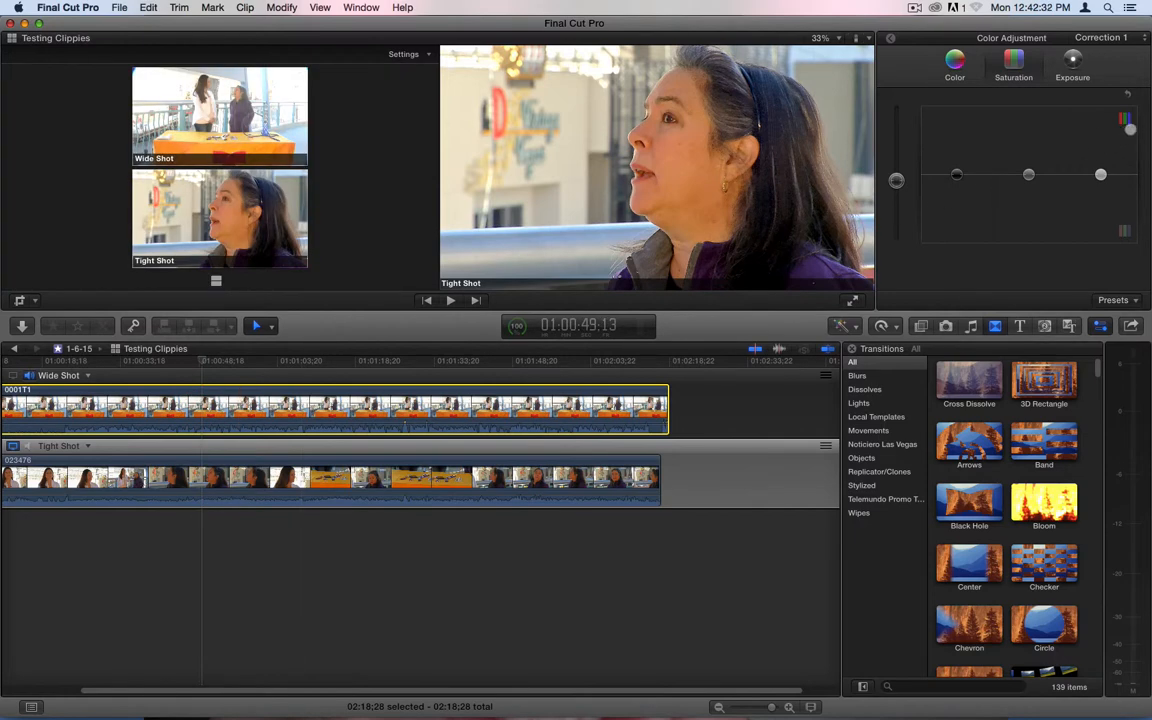
pyautogui.click(1071, 59)
pyautogui.click(1101, 158)
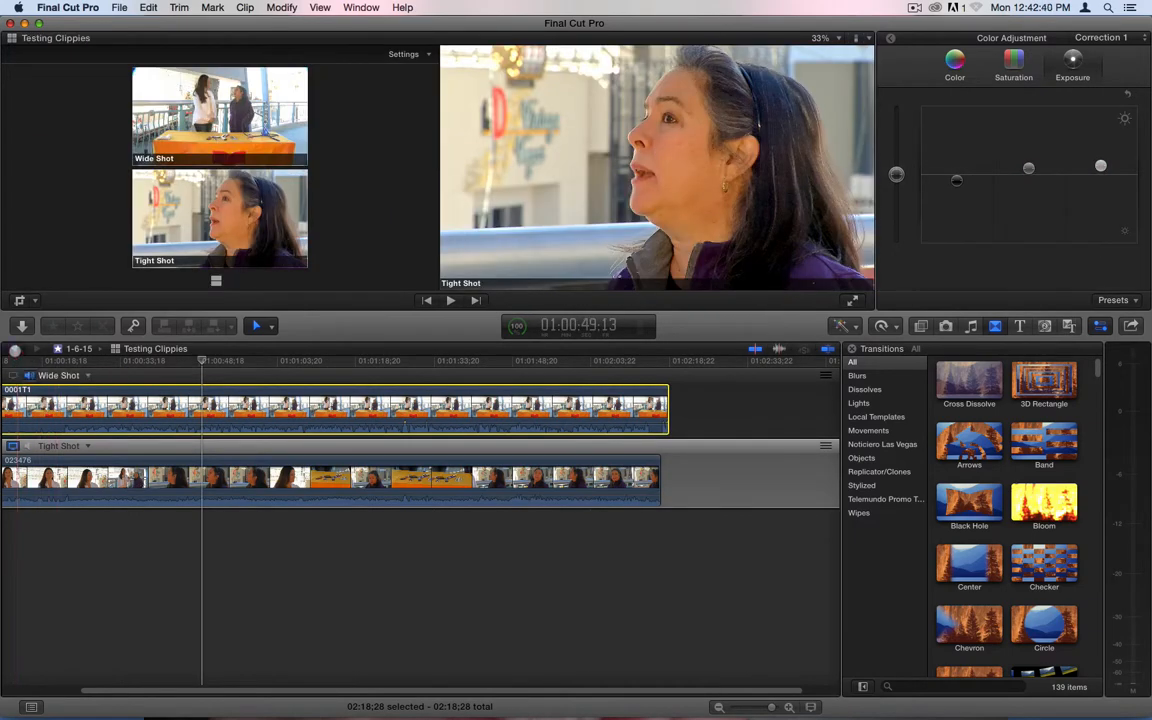
# Step: Return to Untitled Project and scrub through its segments to examine the corrected color on both angles
pyautogui.click(14, 349)
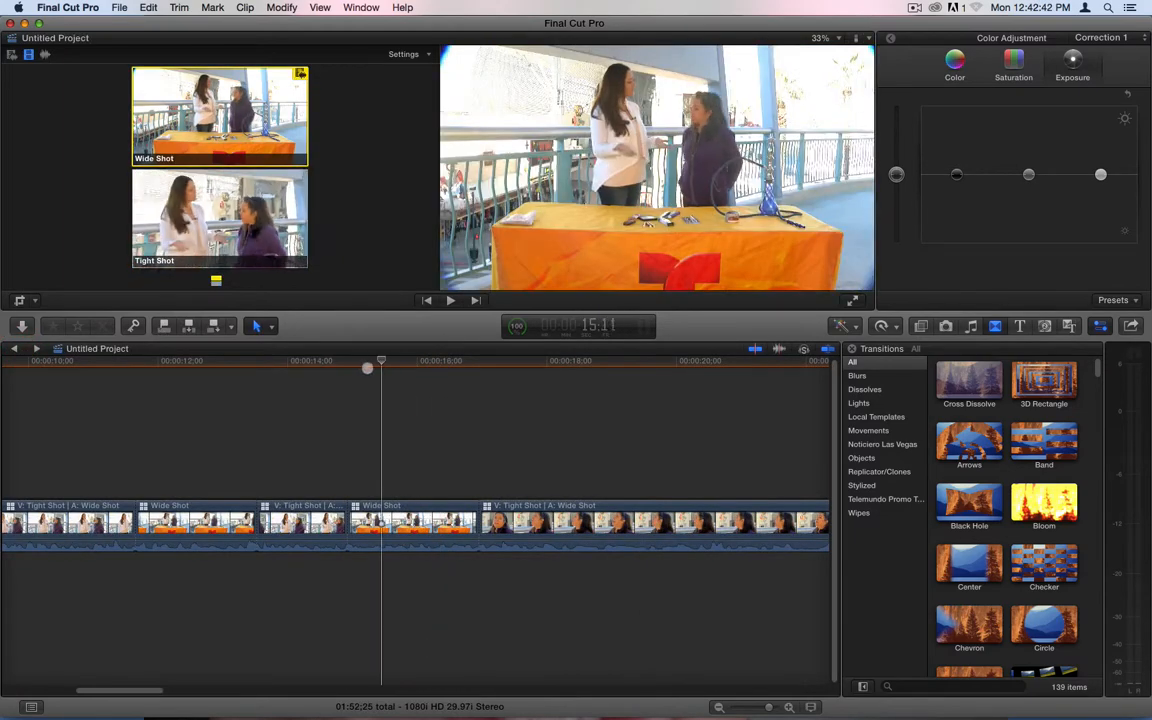
pyautogui.click(292, 368)
pyautogui.moveTo(292, 368); pyautogui.dragTo(34, 418)
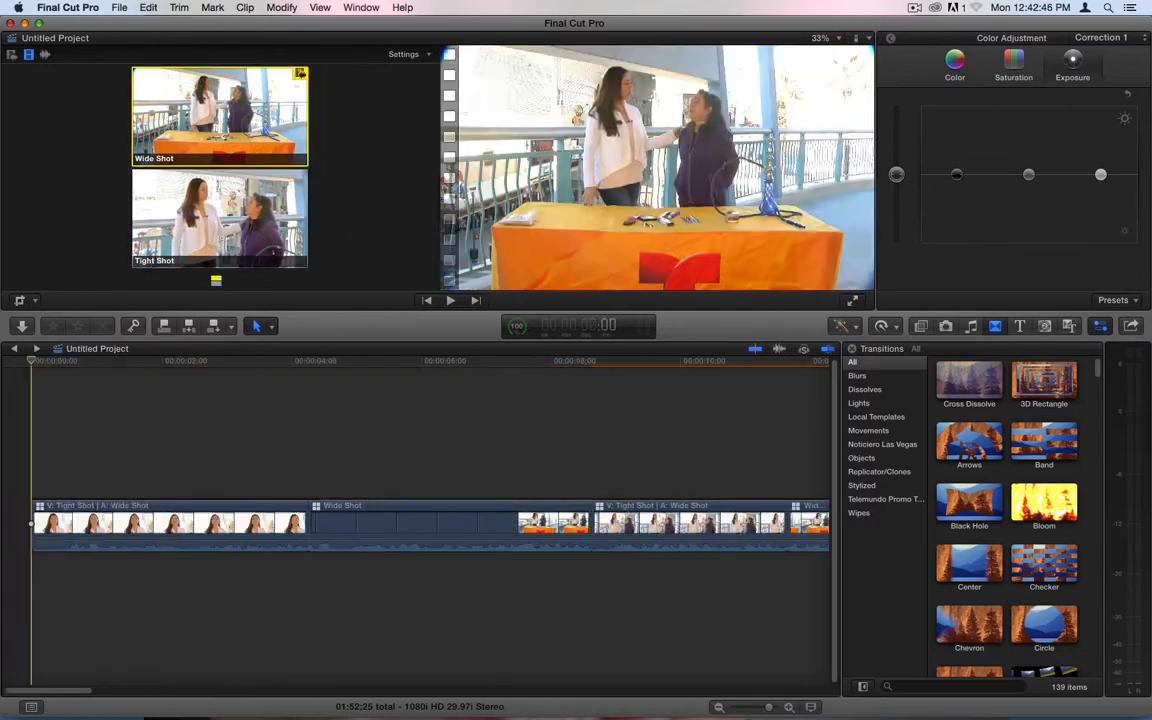
pyautogui.moveTo(171, 428); pyautogui.dragTo(683, 409)
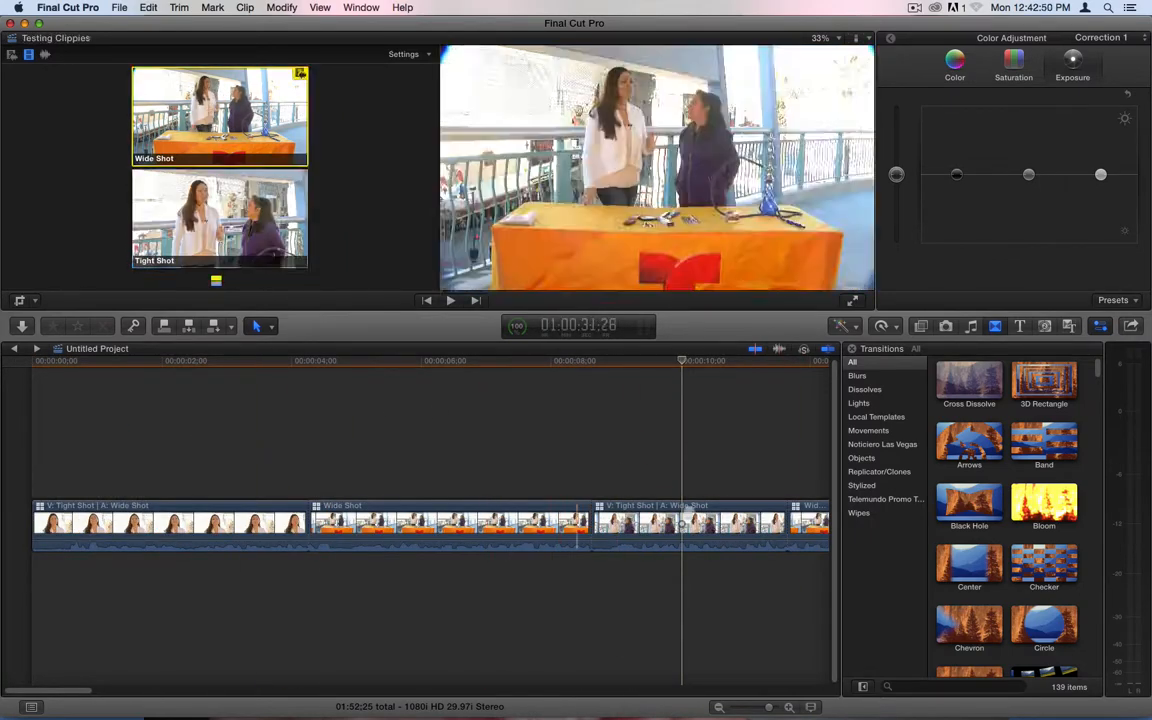
pyautogui.press('z')
pyautogui.keyDown('alt'); pyautogui.click(460, 428); pyautogui.keyUp('alt')
pyautogui.keyDown('alt'); pyautogui.click(415, 447); pyautogui.keyUp('alt')
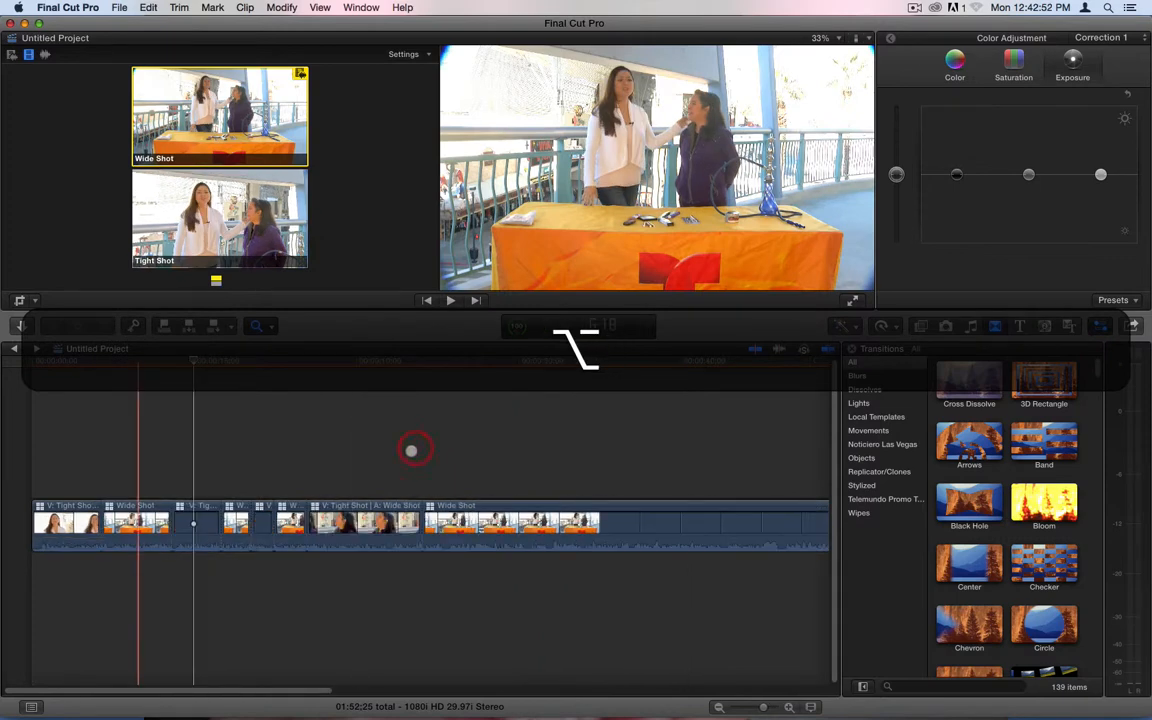
pyautogui.hotkey('alt', 'a')
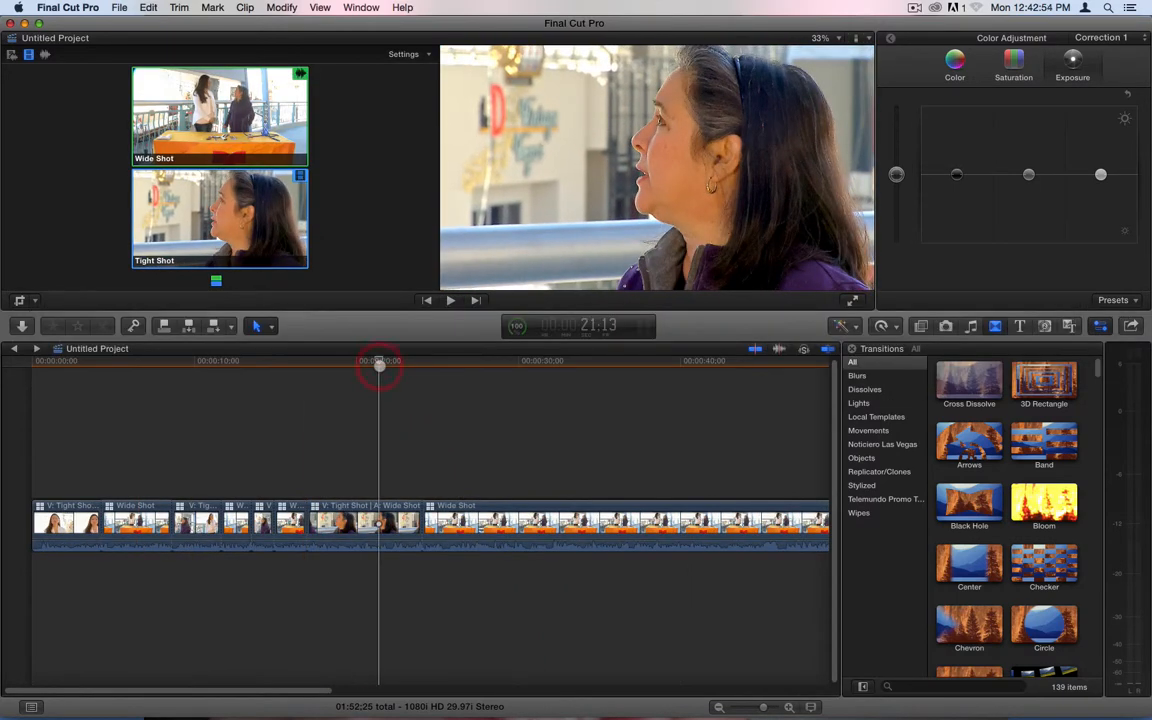
pyautogui.moveTo(412, 364); pyautogui.dragTo(372, 375)
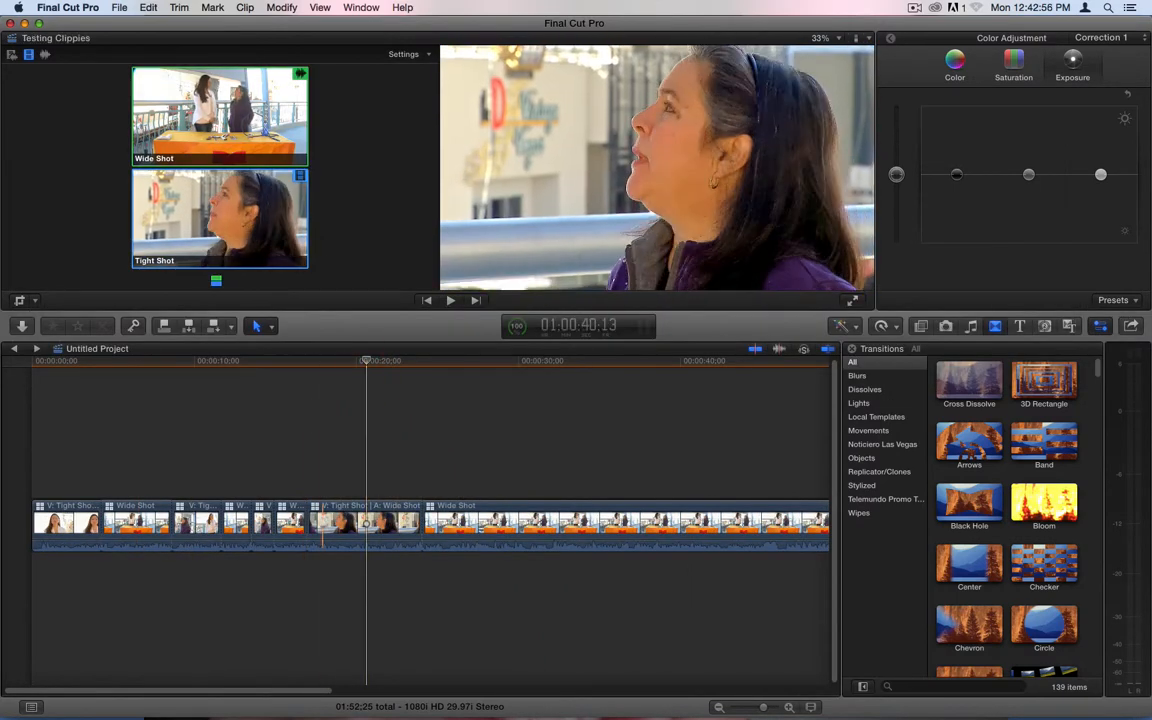
# Step: Raise the long Tight Shot segment's audio volume to 12 and play the segment from its start
pyautogui.click(366, 522)
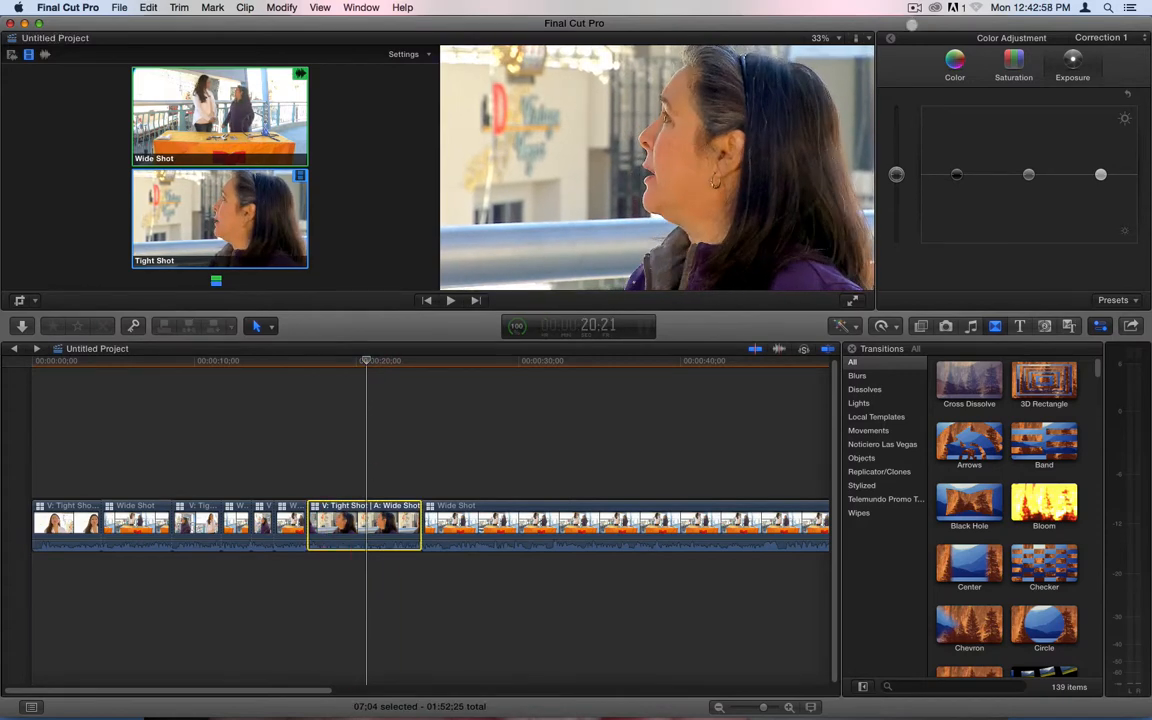
pyautogui.click(888, 38)
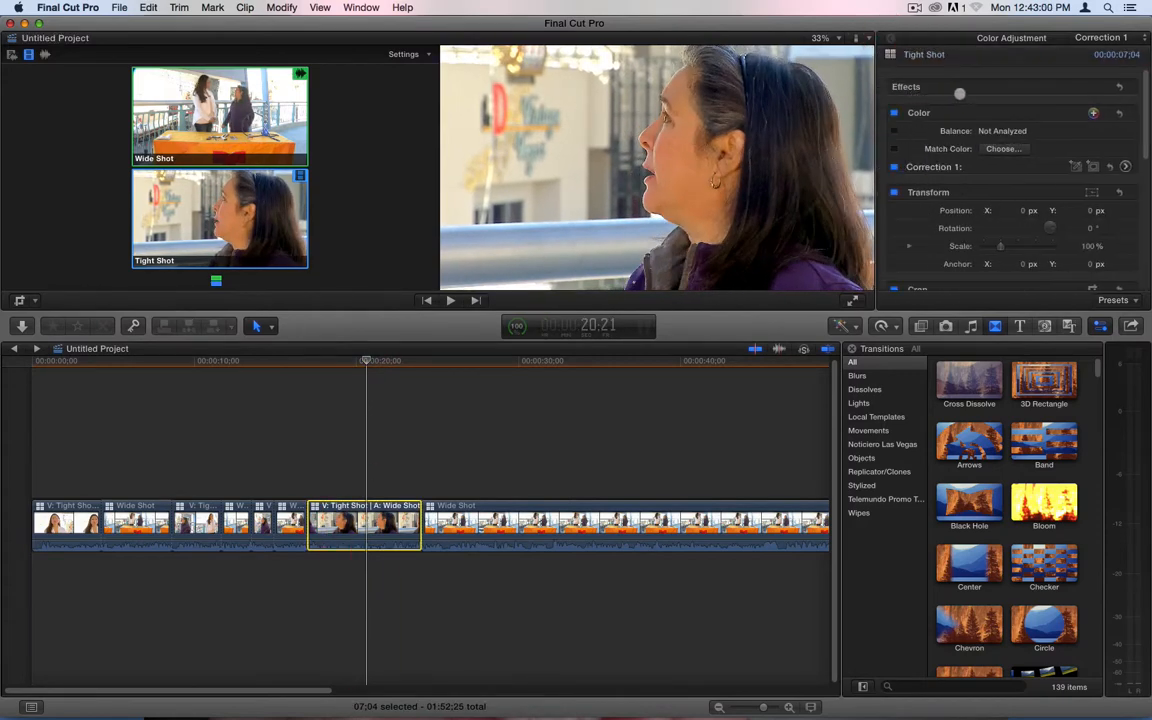
pyautogui.click(1016, 38)
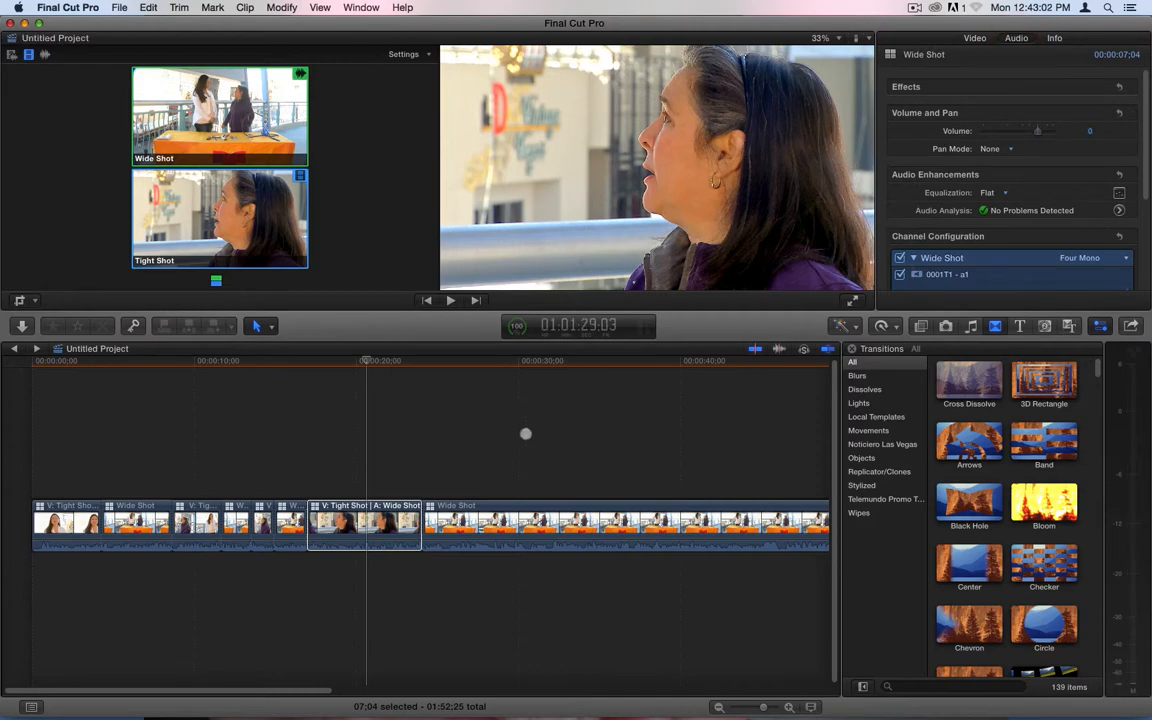
pyautogui.moveTo(383, 538)
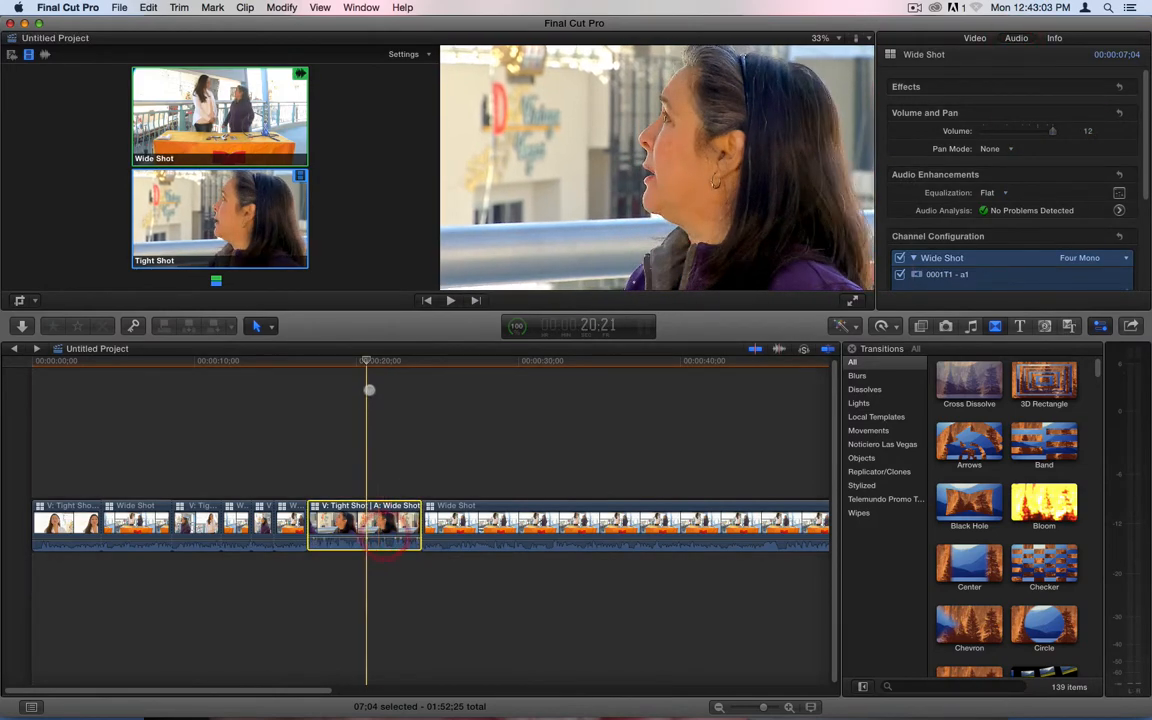
pyautogui.moveTo(366, 362); pyautogui.dragTo(311, 366)
pyautogui.press('space')
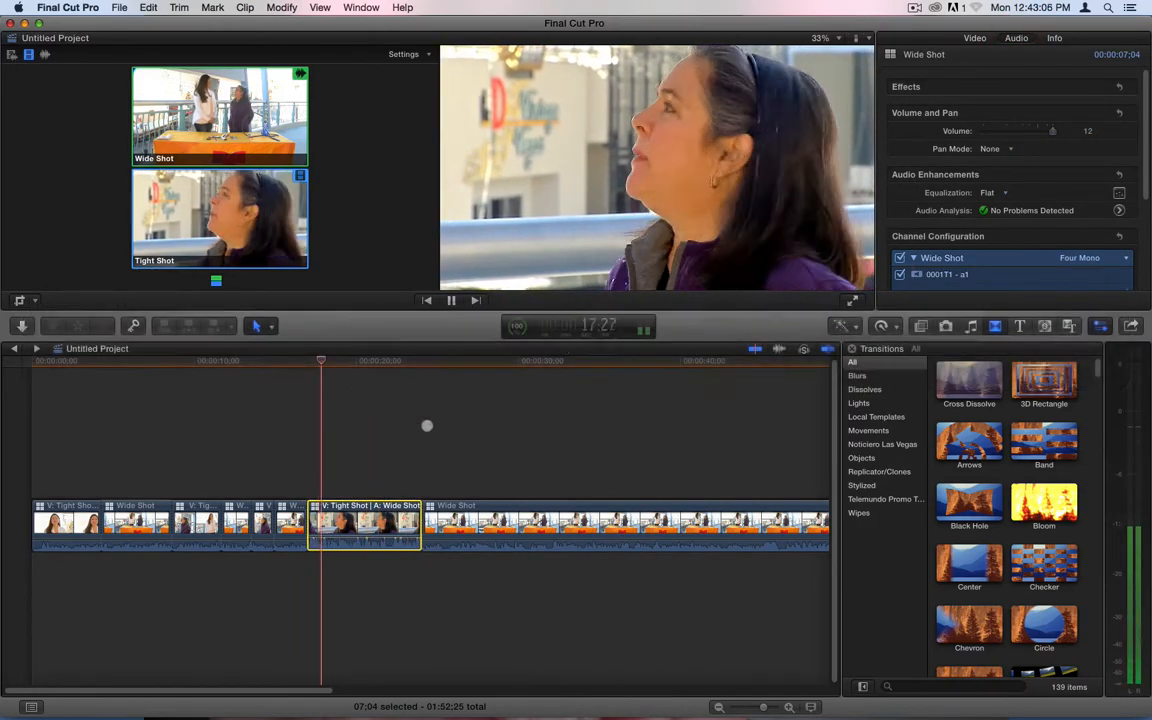
pyautogui.press('space')
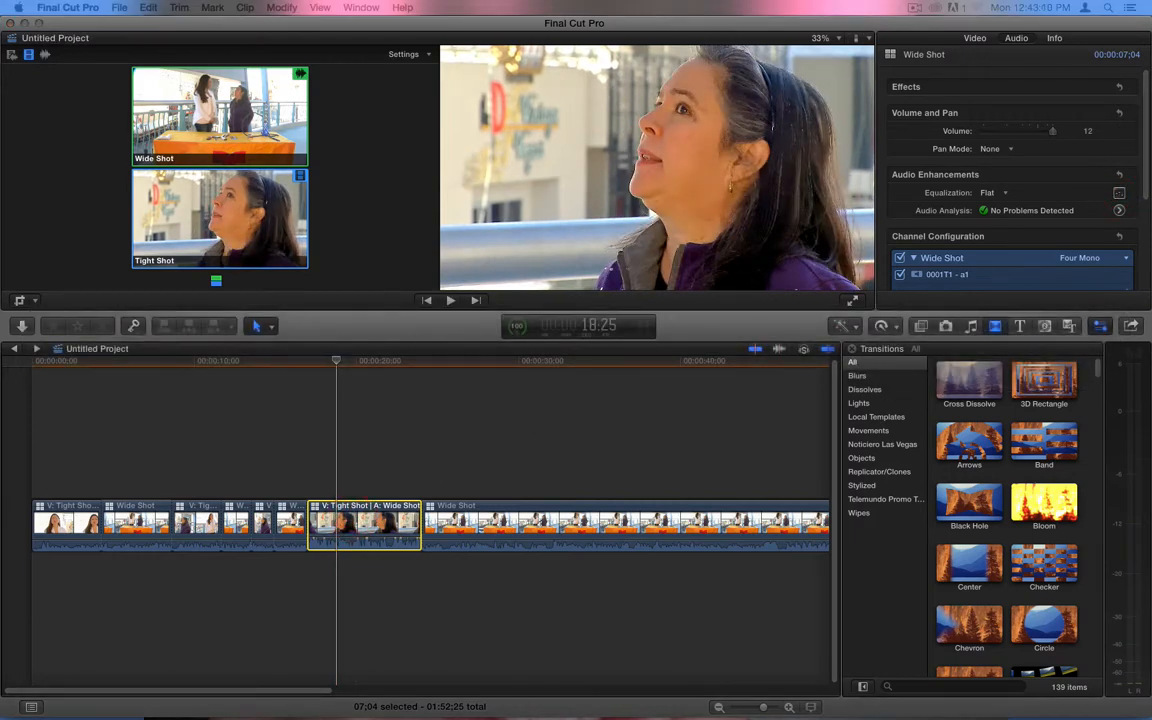
# Step: In the segment's Graphic Equalizer, set 512 Hz to -4.07 dB and 8 kHz to -5.33 dB, lower 256 Hz, 1 kHz and 16 kHz, and play it back
pyautogui.moveTo(598, 184); pyautogui.dragTo(588, 161)
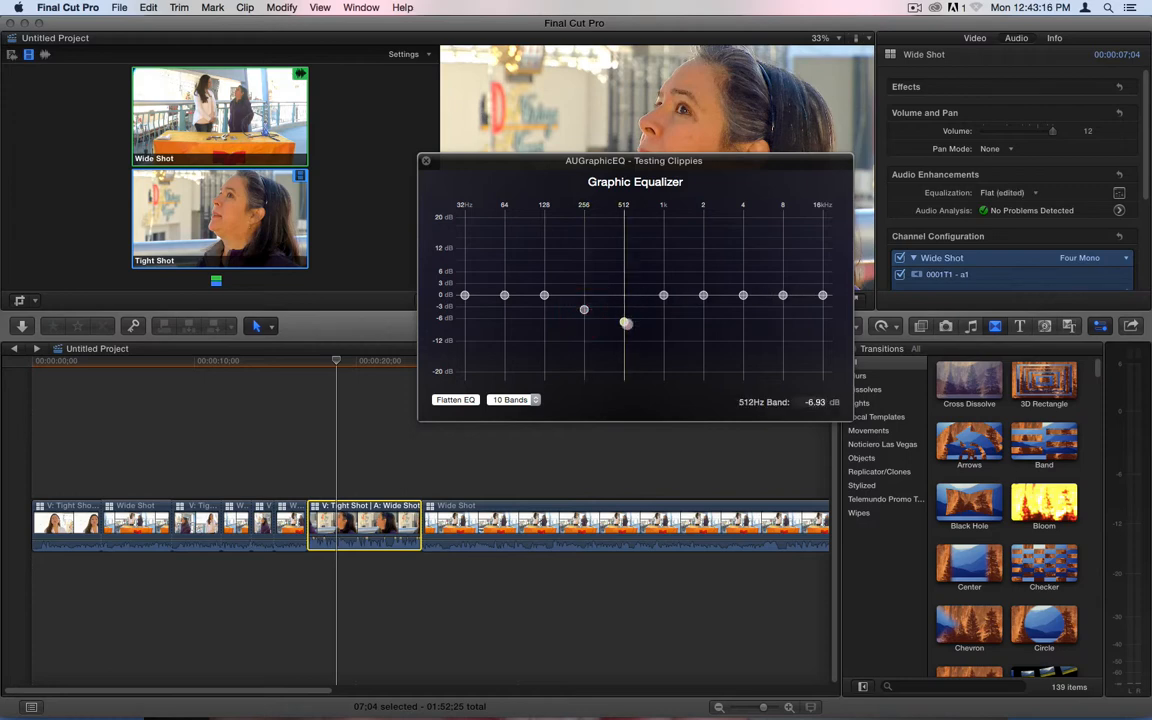
pyautogui.press('space')
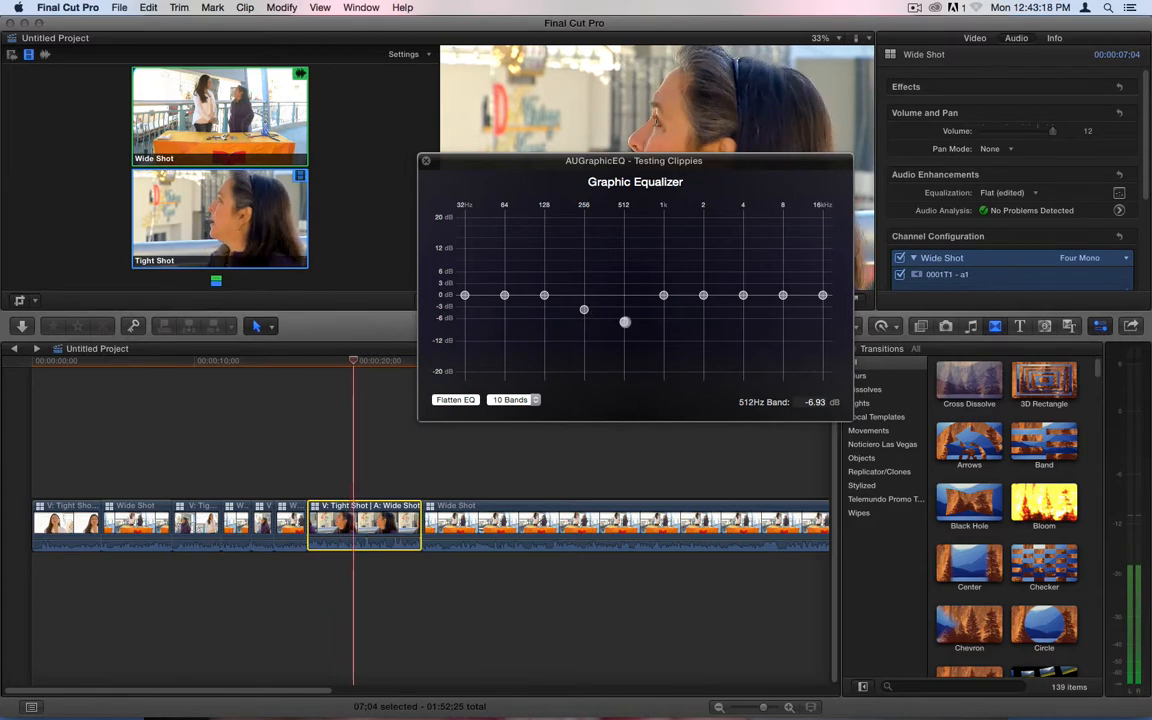
pyautogui.moveTo(625, 322)
pyautogui.mouseDown()
pyautogui.moveTo(625, 307)
pyautogui.moveTo(663, 308)
pyautogui.moveTo(625, 311)
pyautogui.mouseUp()
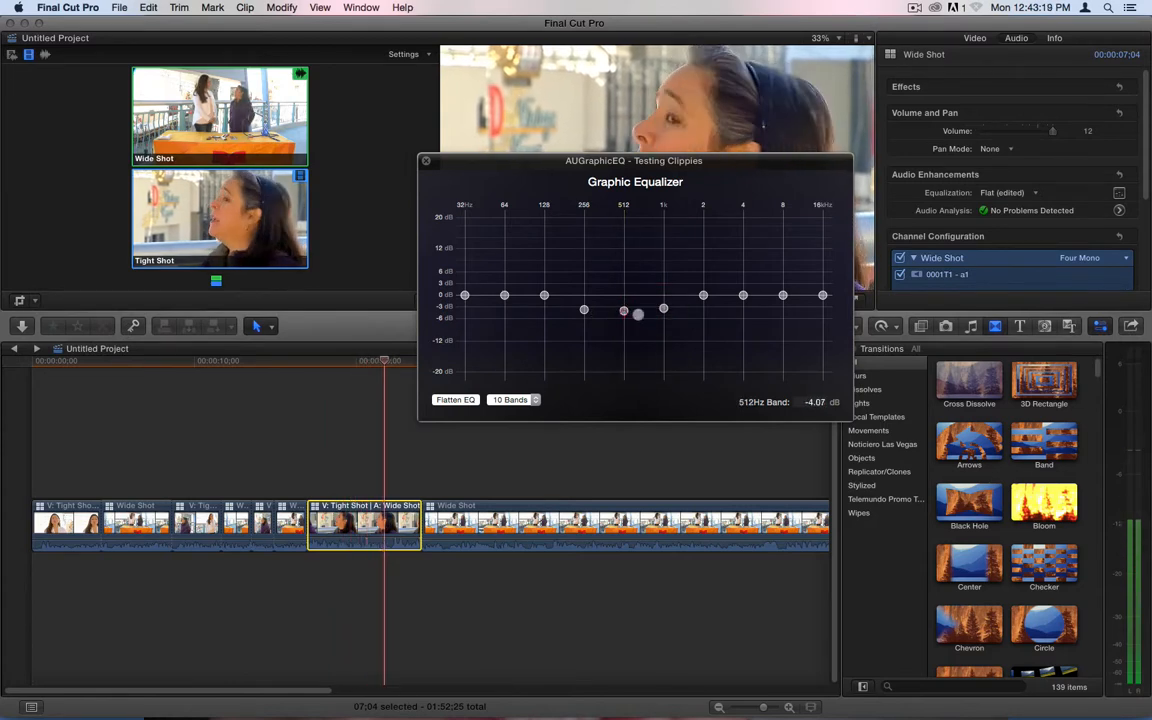
pyautogui.moveTo(822, 295); pyautogui.dragTo(822, 340)
pyautogui.moveTo(782, 295); pyautogui.dragTo(782, 315)
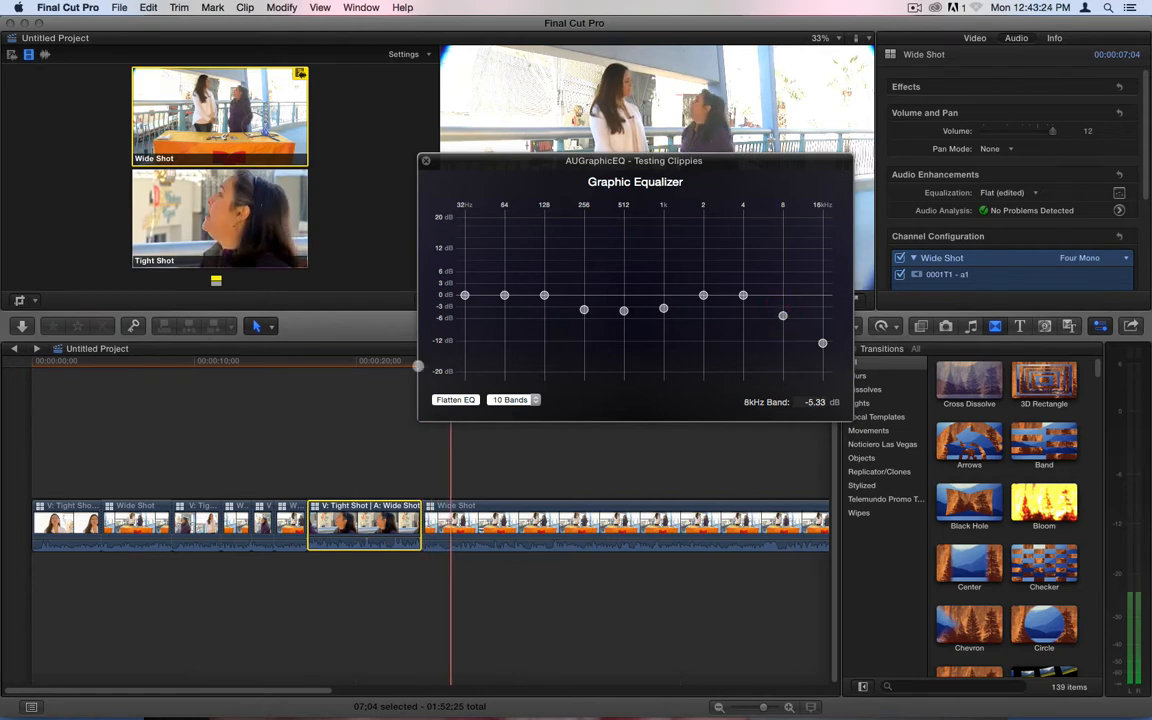
pyautogui.press('space')
pyautogui.click(313, 357)
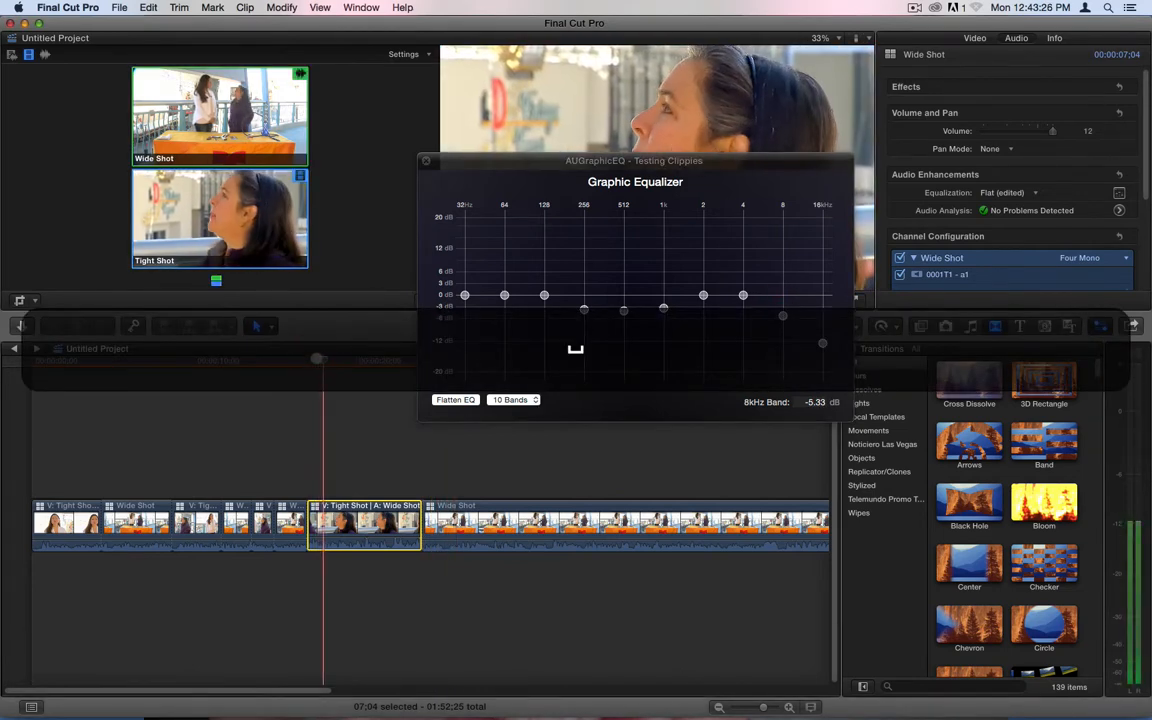
pyautogui.press('space')
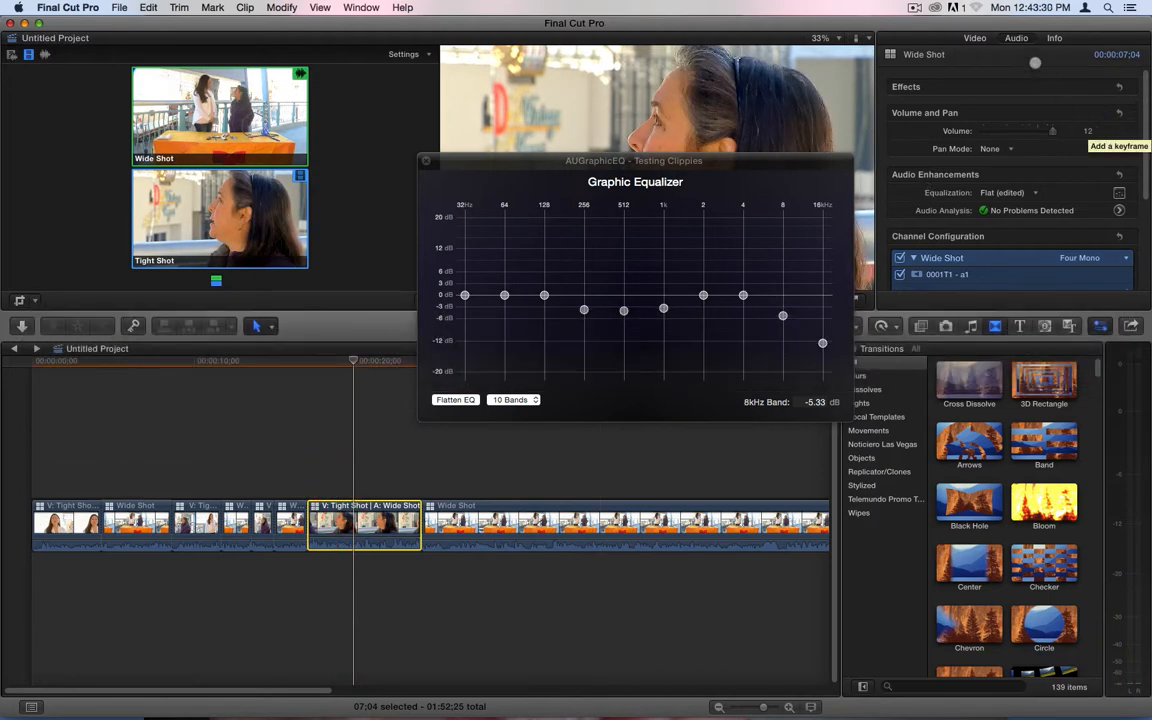
# Step: Display the available video and audio effects in place of the transitions
pyautogui.click(1013, 38)
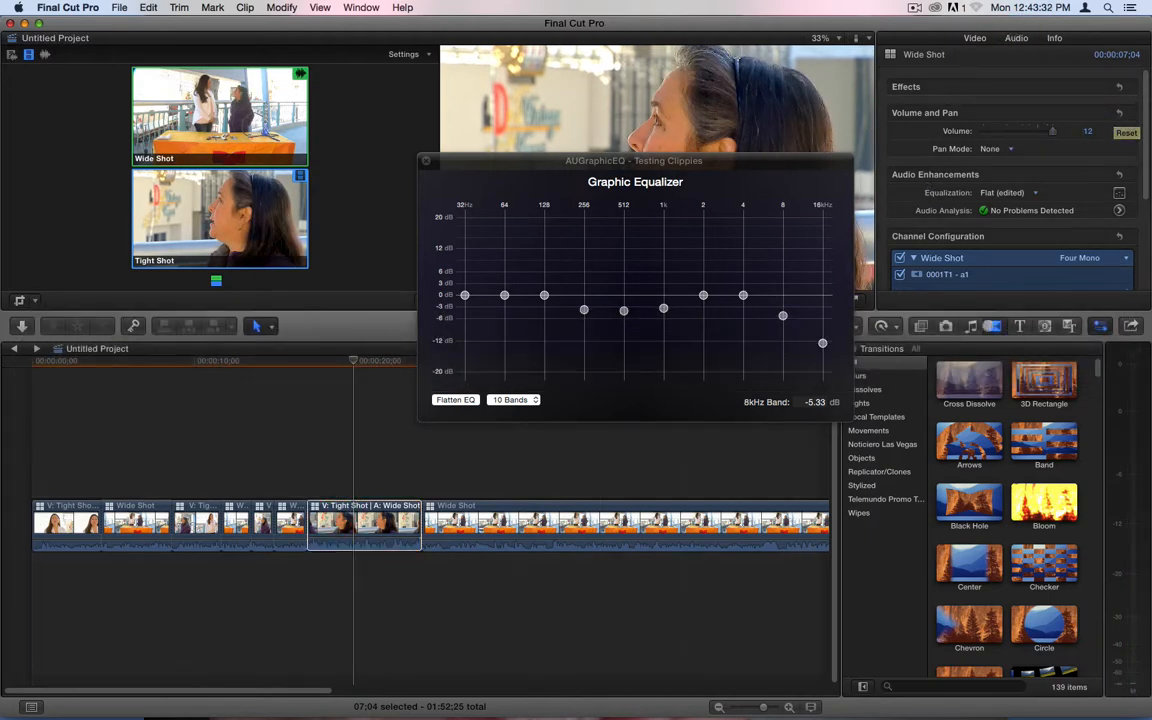
pyautogui.click(919, 326)
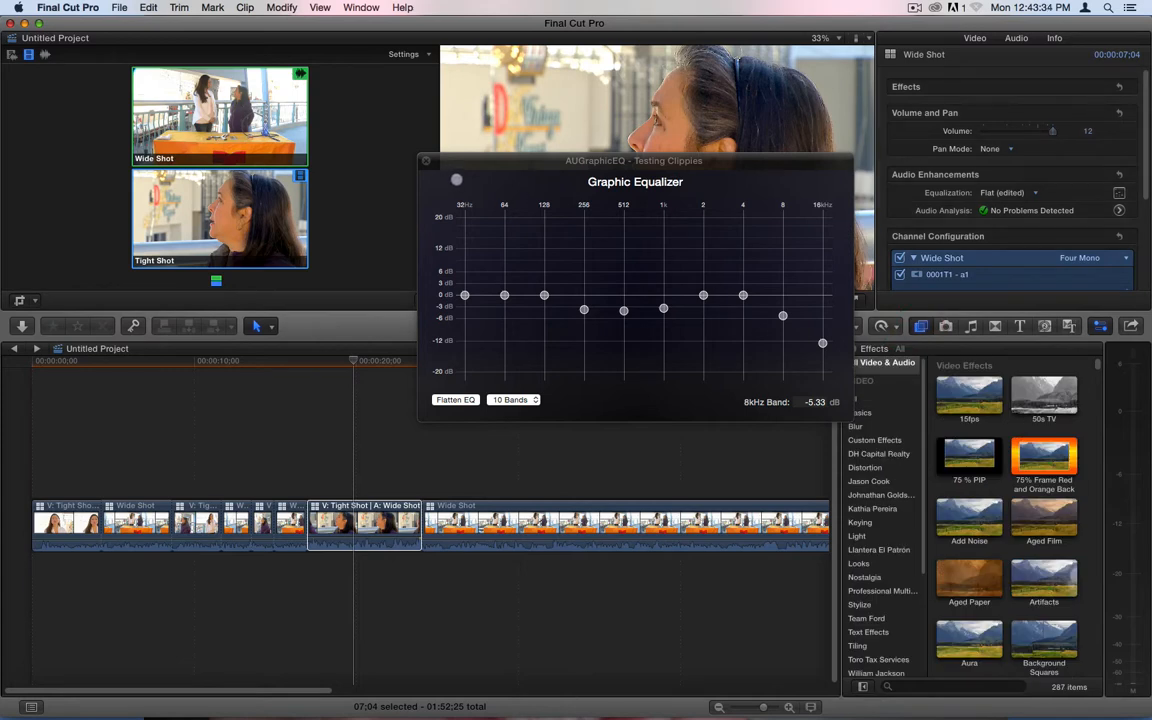
# Step: Close the Graphic Equalizer, search the effects for "com" and apply the Compressor audio effect to the long Tight Shot segment
pyautogui.click(424, 161)
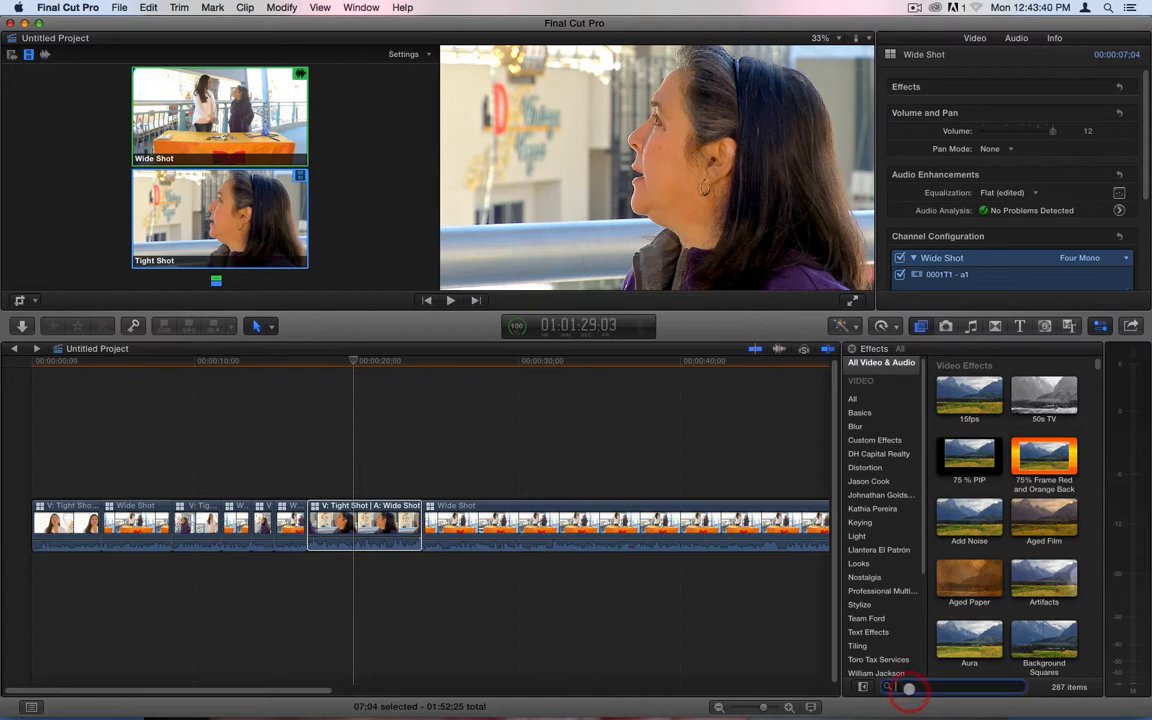
pyautogui.press('c')
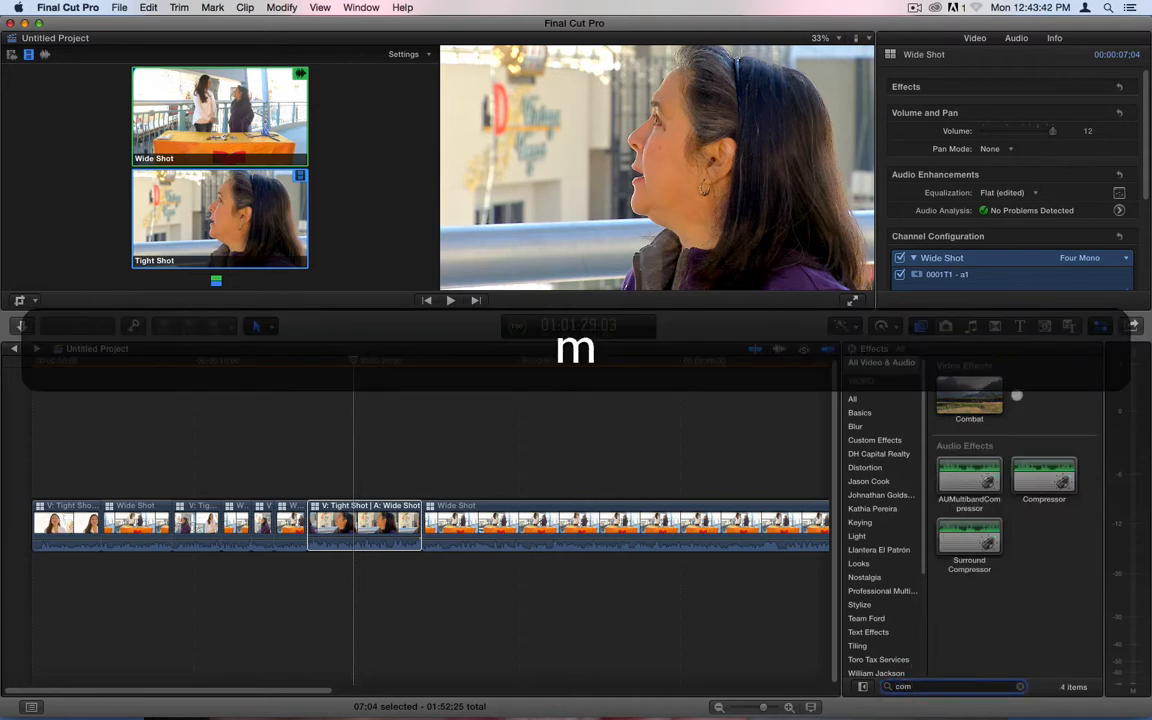
pyautogui.moveTo(1040, 478); pyautogui.dragTo(386, 520)
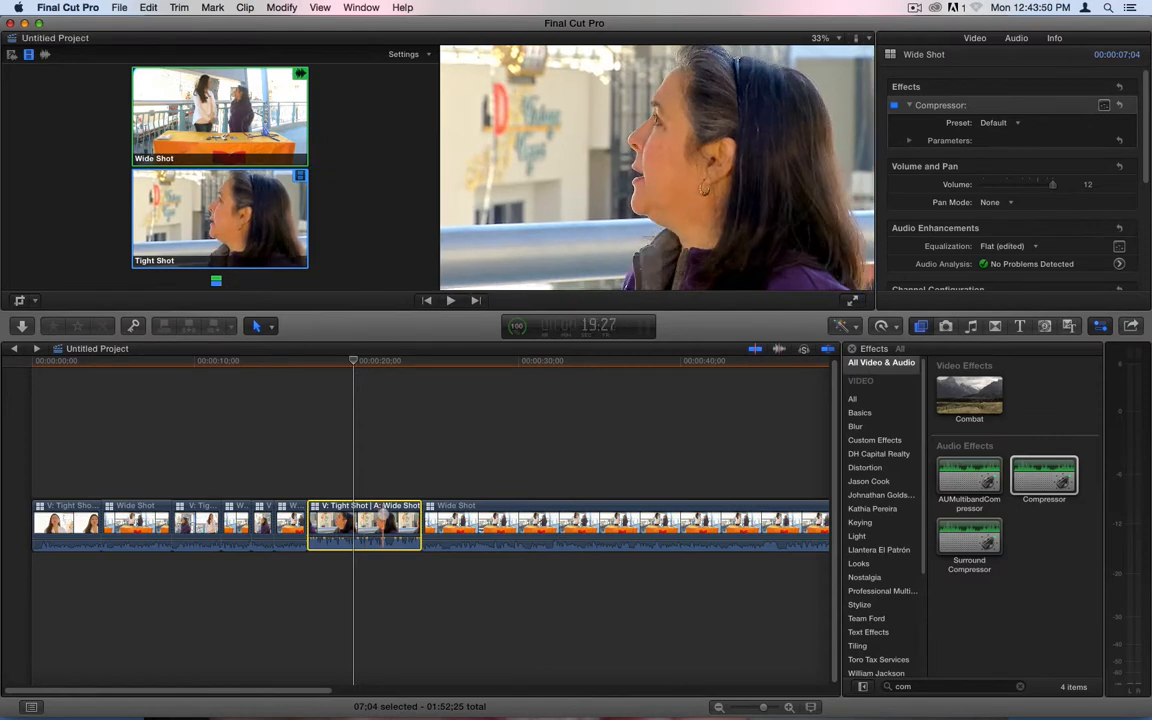
# Step: Copy the segment and paste its Compressor, volume and equalization attributes onto the Wide Shot clip 0001T1 in the Testing Clippies Angle Editor
pyautogui.press('super+c')
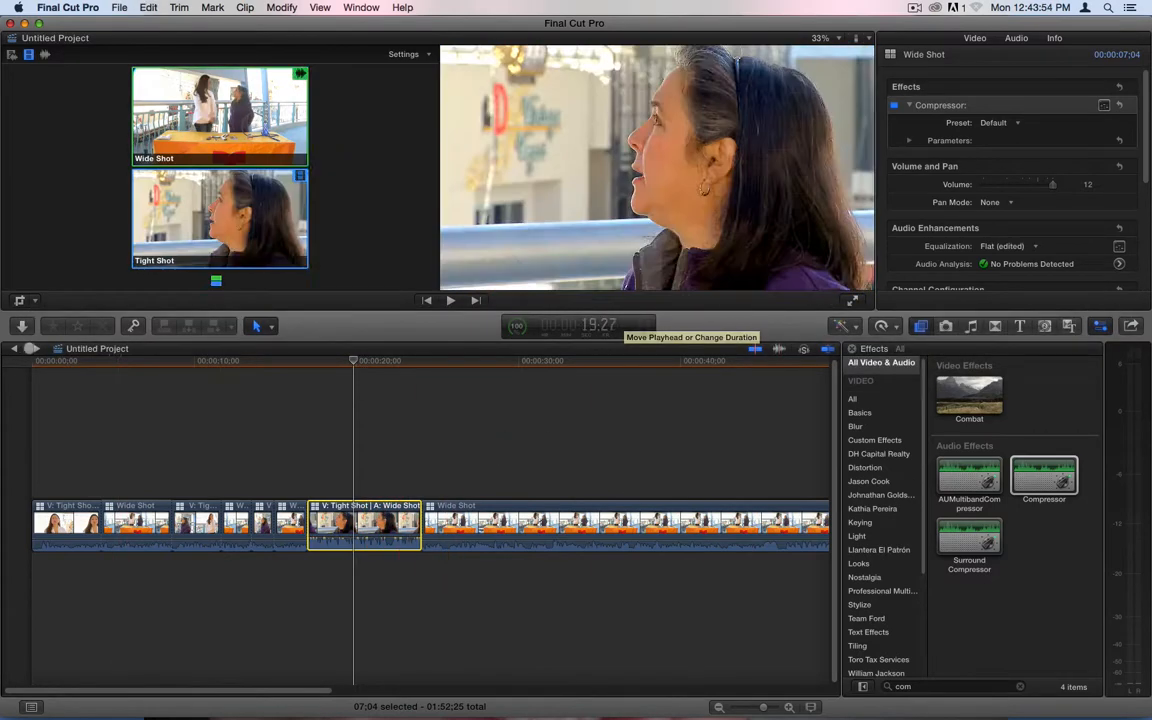
pyautogui.click(14, 348)
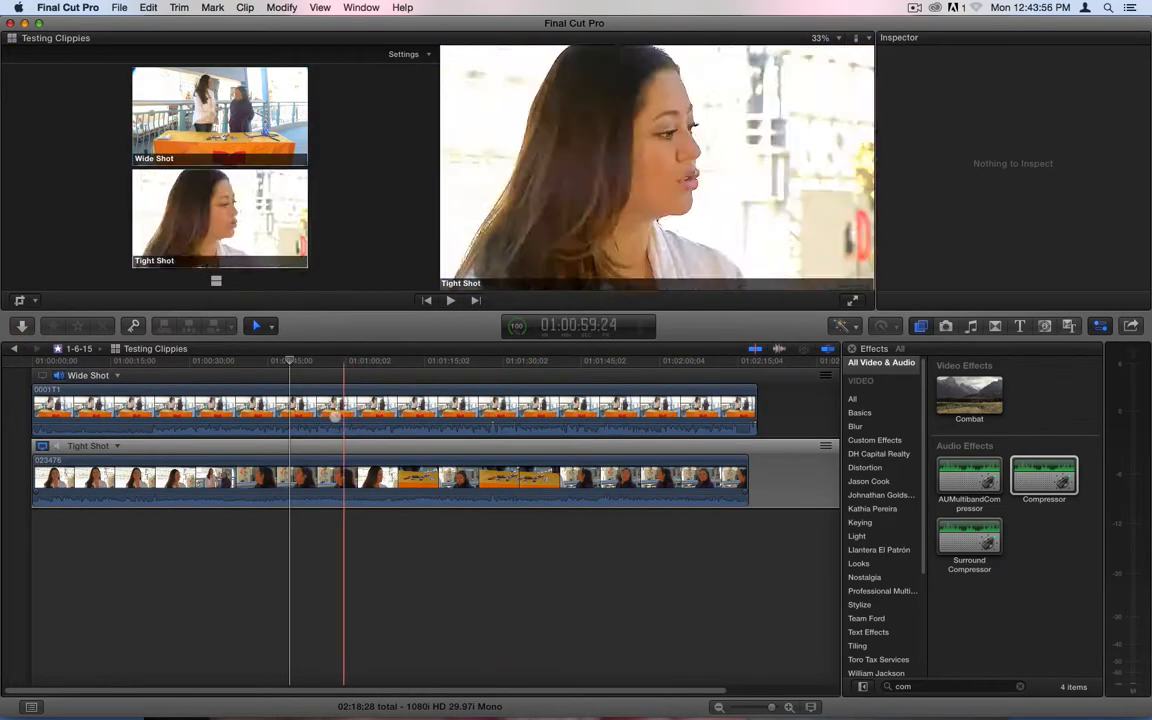
pyautogui.click(290, 410)
pyautogui.press('super+4')
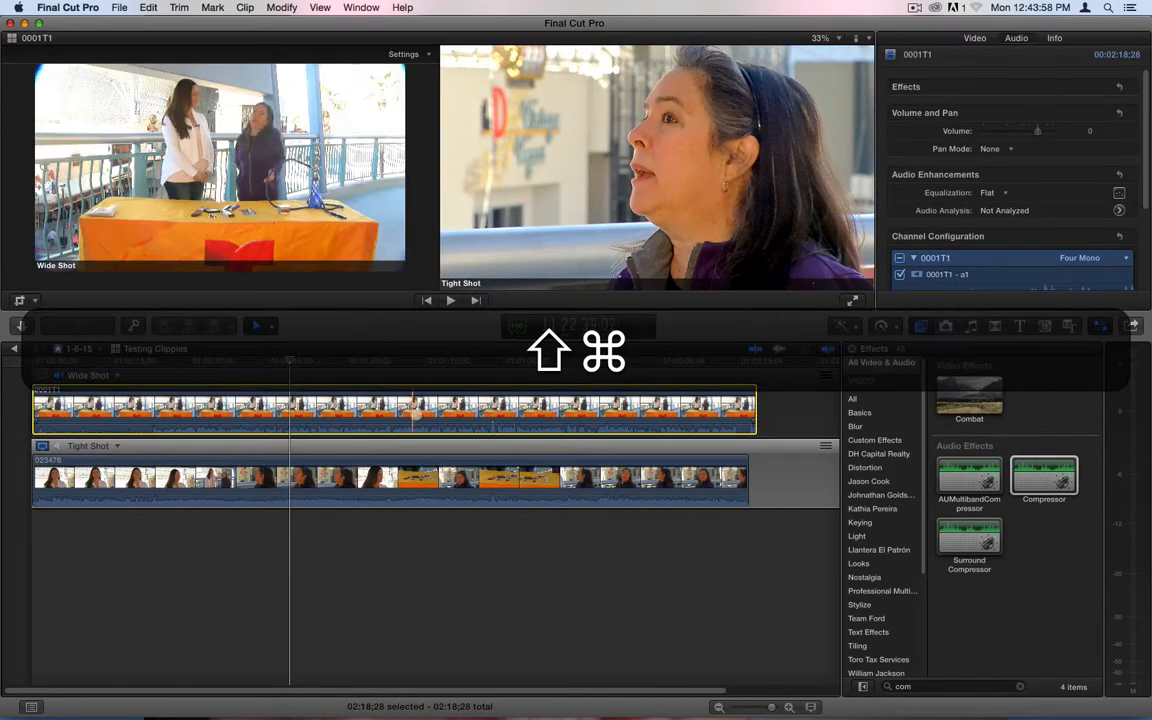
pyautogui.press('shift+super+v')
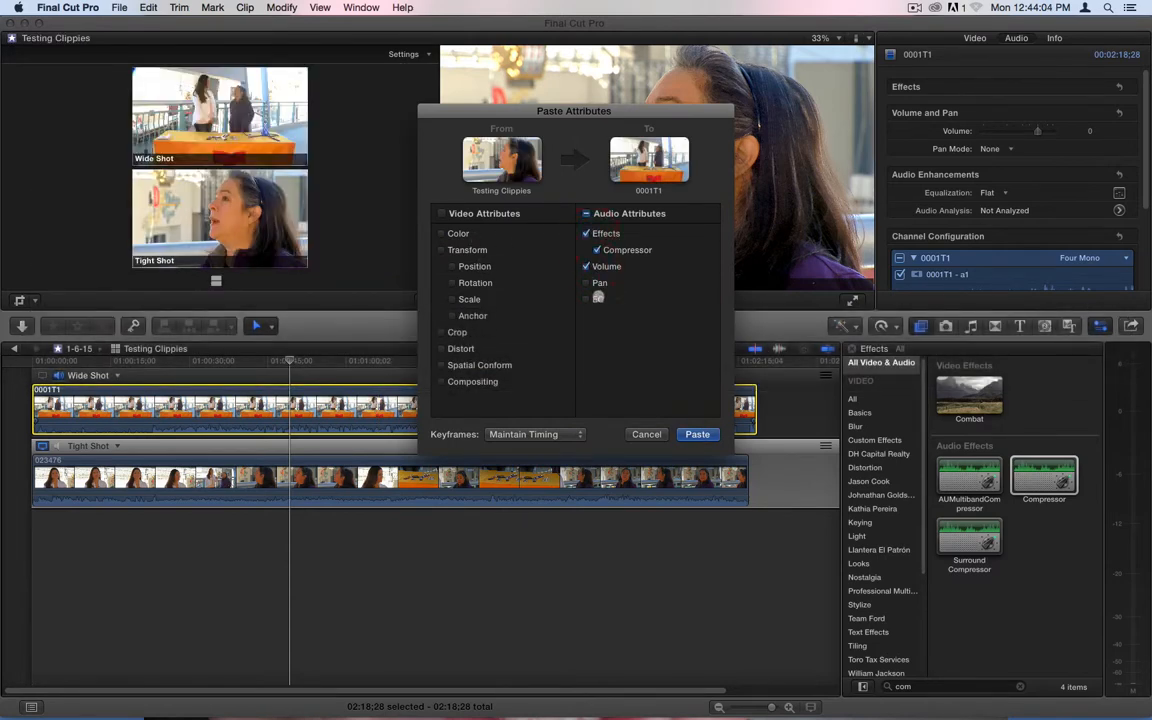
pyautogui.click(697, 434)
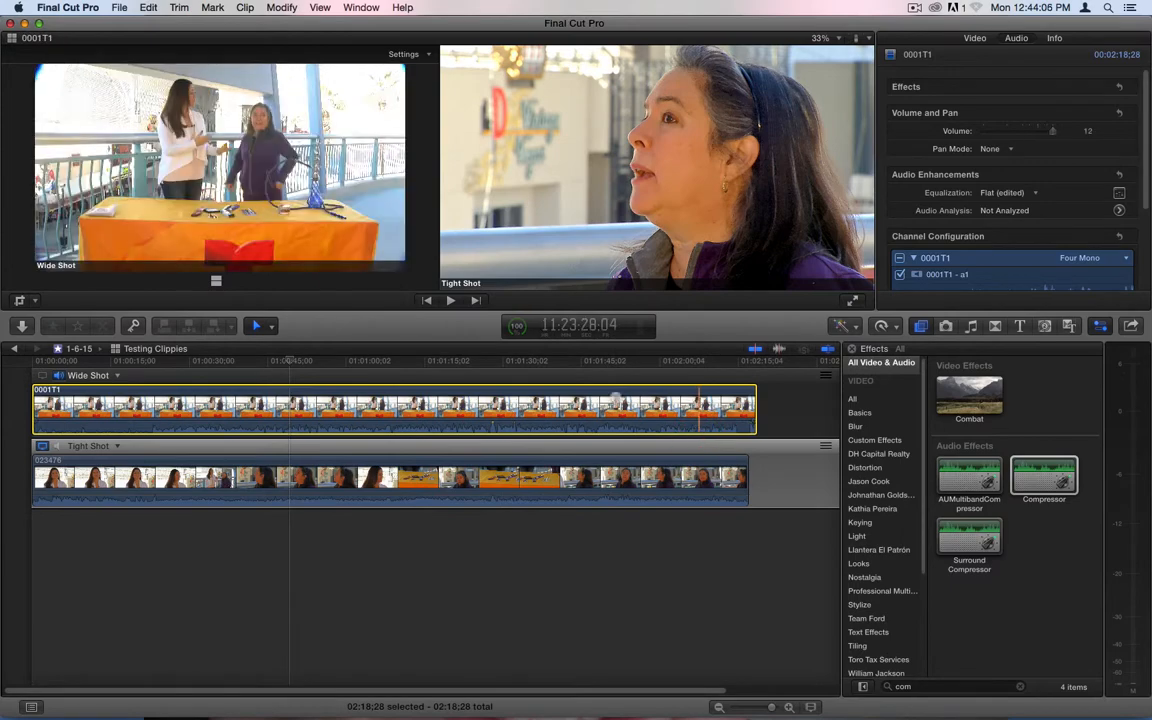
# Step: Back in Untitled Project, remove the long Tight Shot segment's Compressor, reset its equalization to Flat and volume to 0, and play it
pyautogui.click(12, 349)
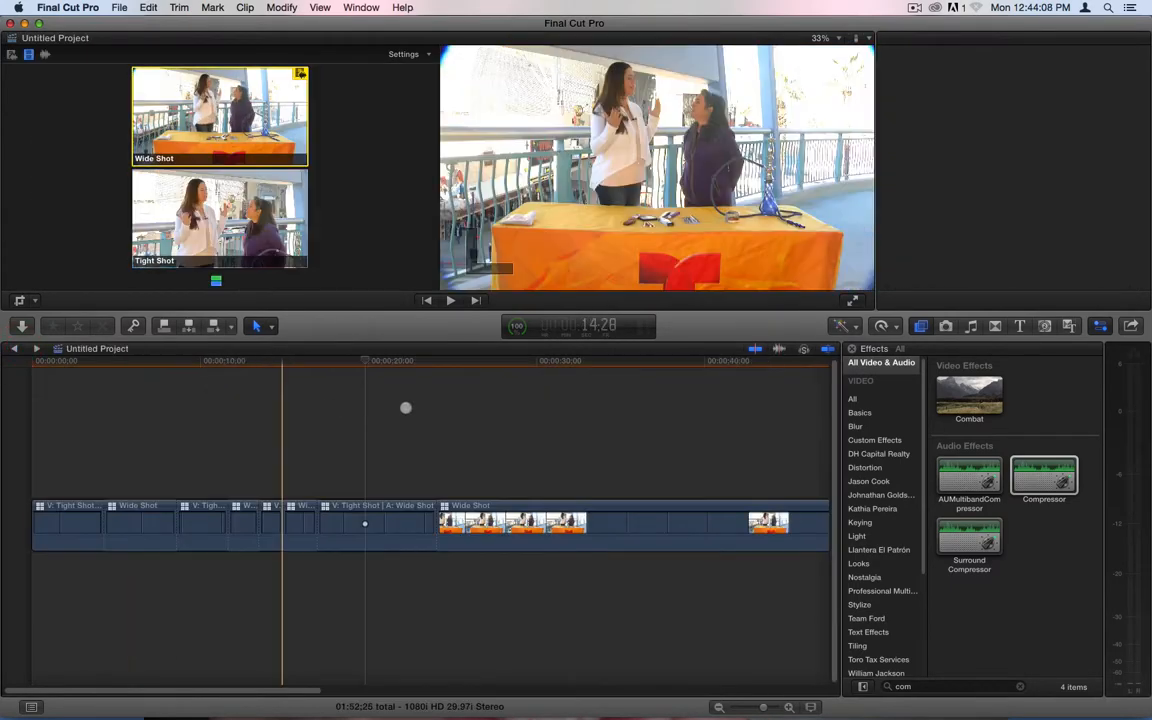
pyautogui.click(335, 522)
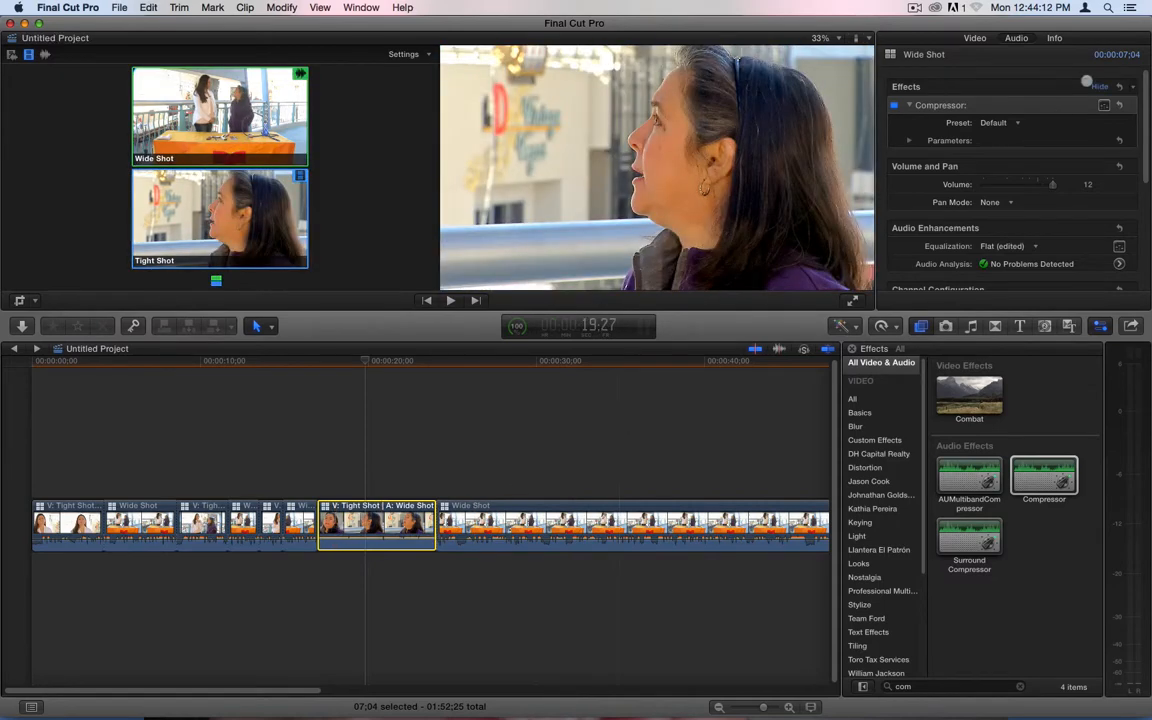
pyautogui.click(945, 104)
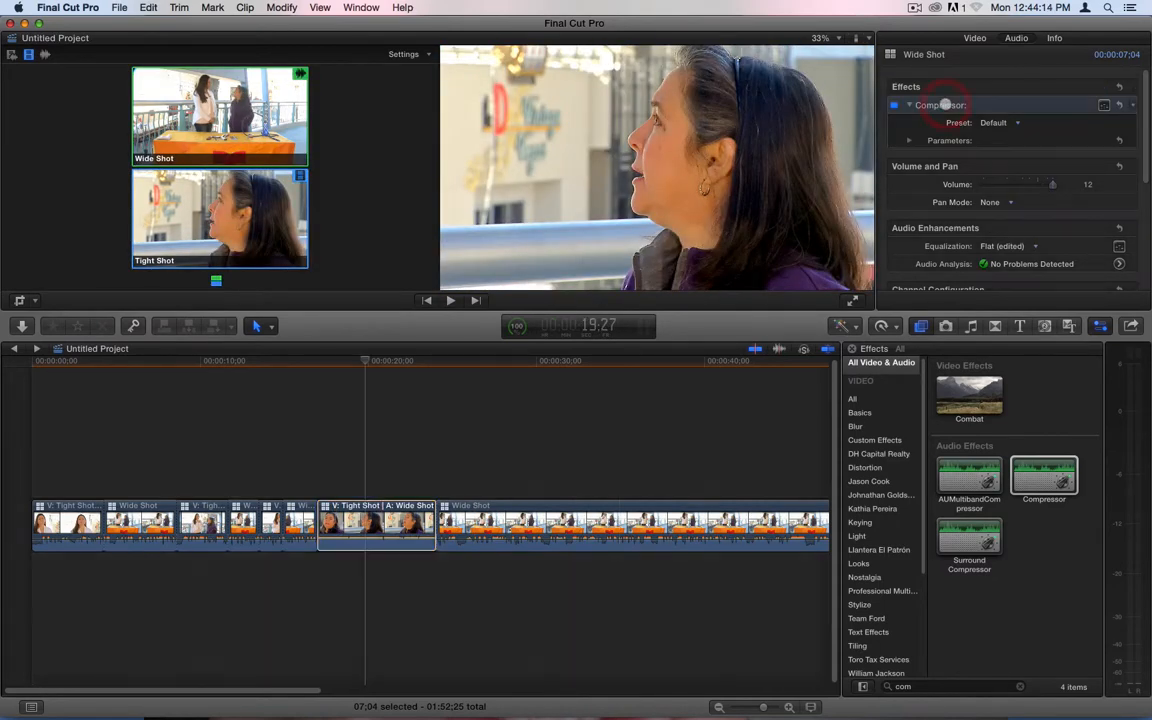
pyautogui.press('BackSpace')
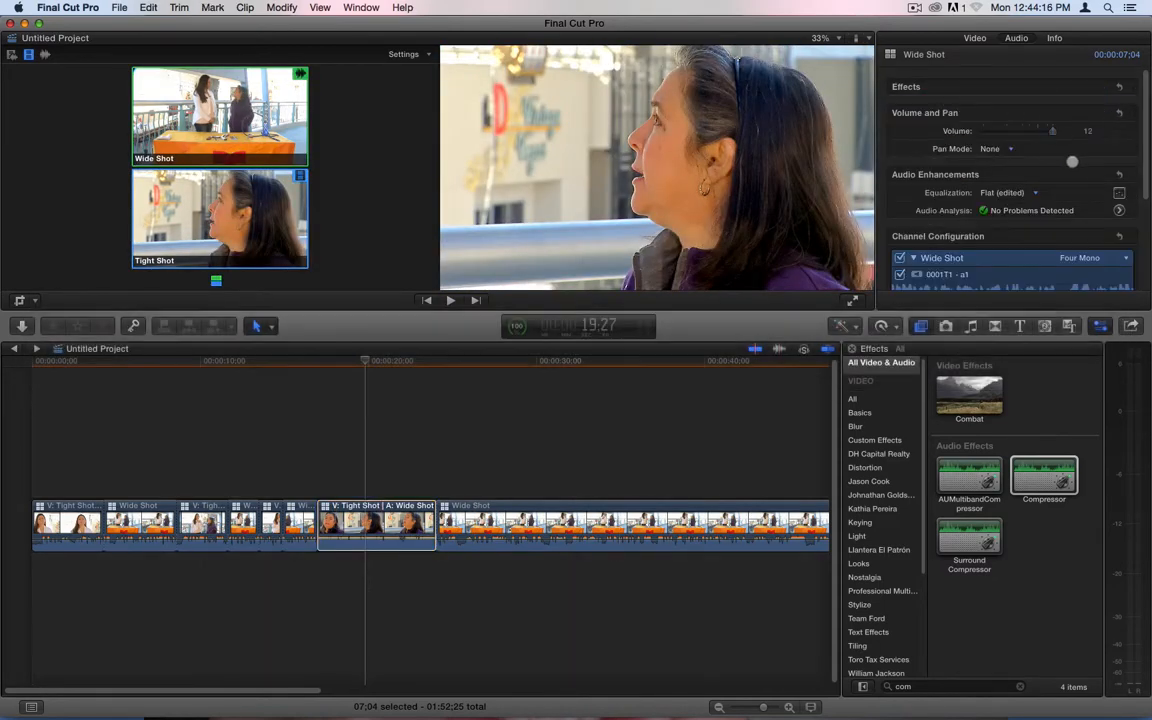
pyautogui.click(1033, 192)
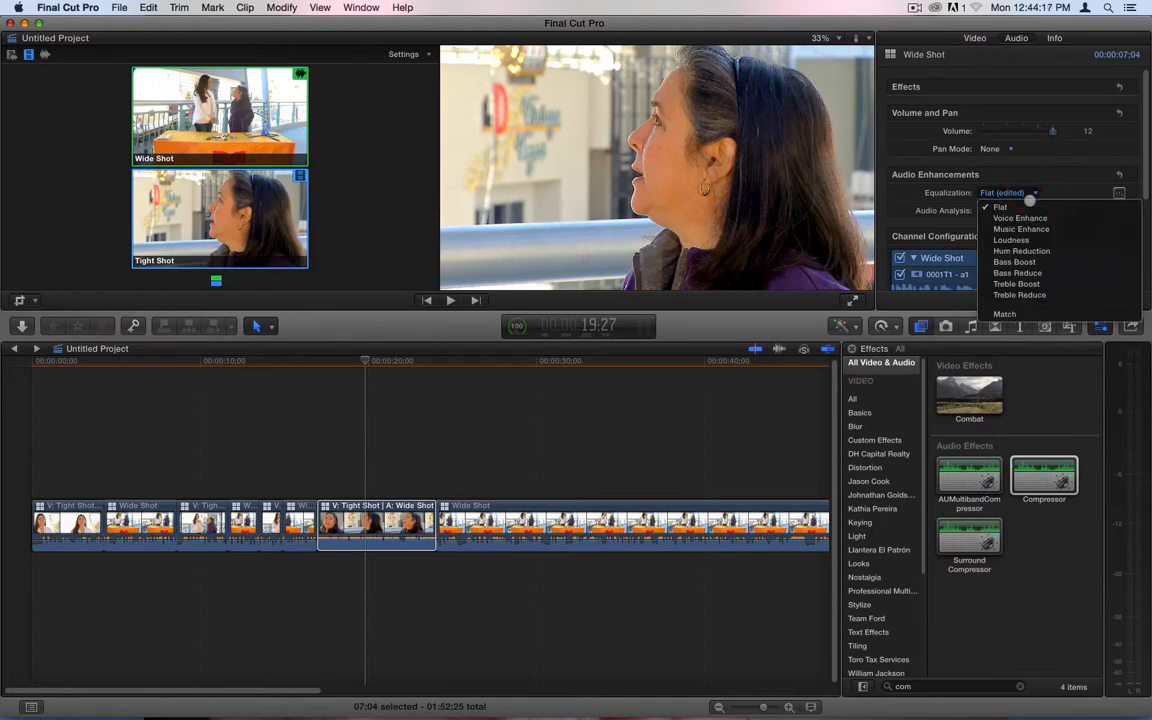
pyautogui.click(1000, 207)
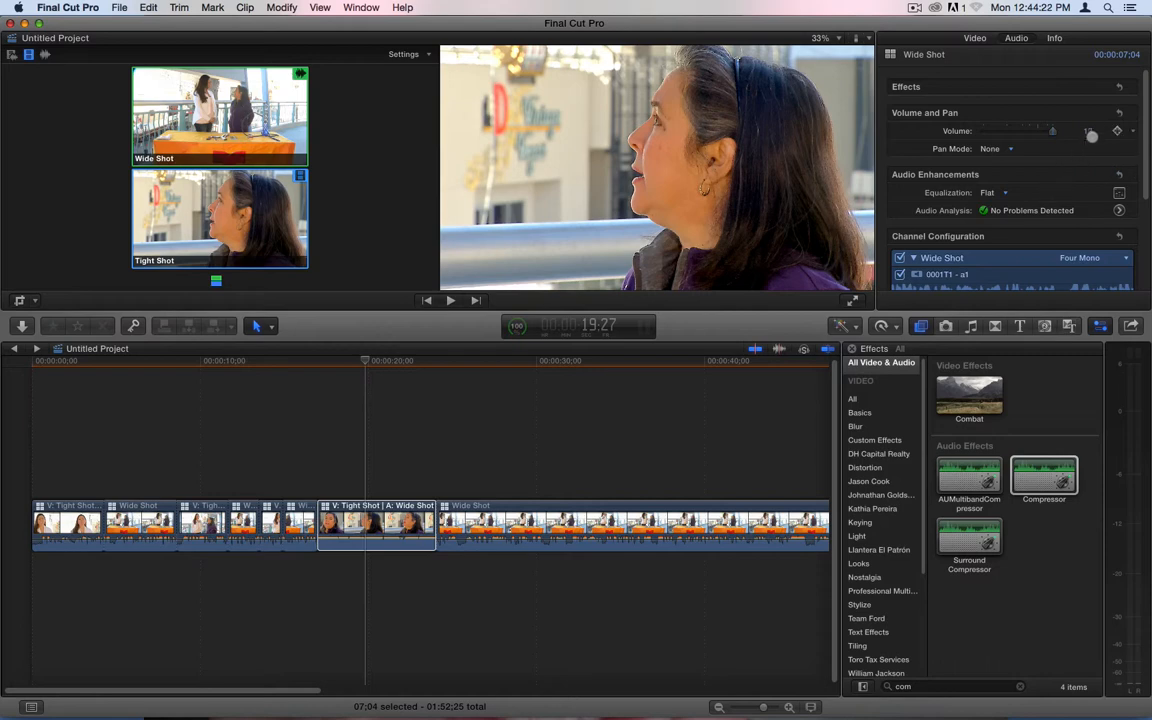
pyautogui.write('0')
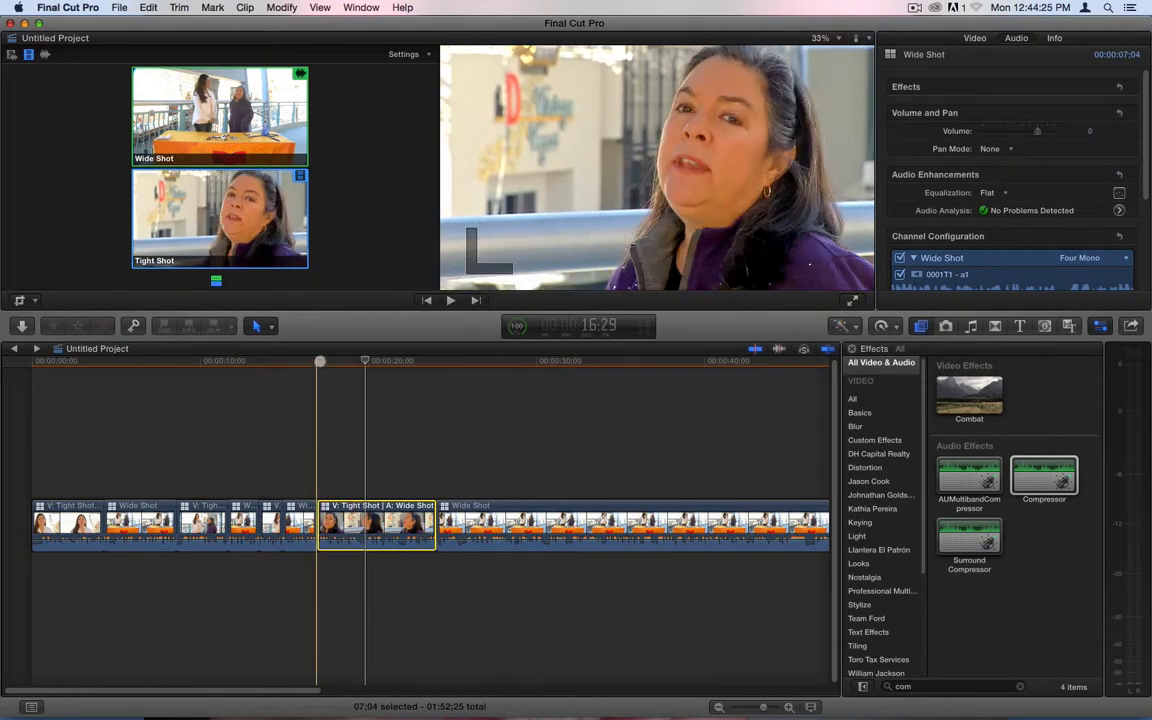
pyautogui.press('space')
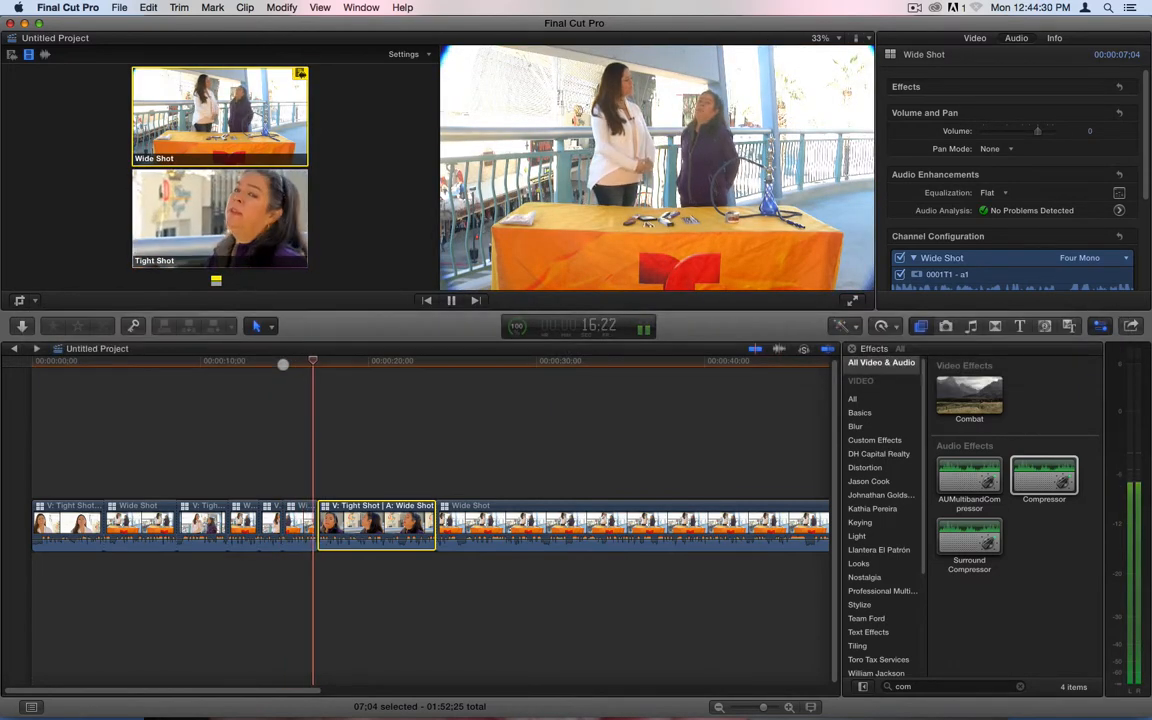
pyautogui.press('space')
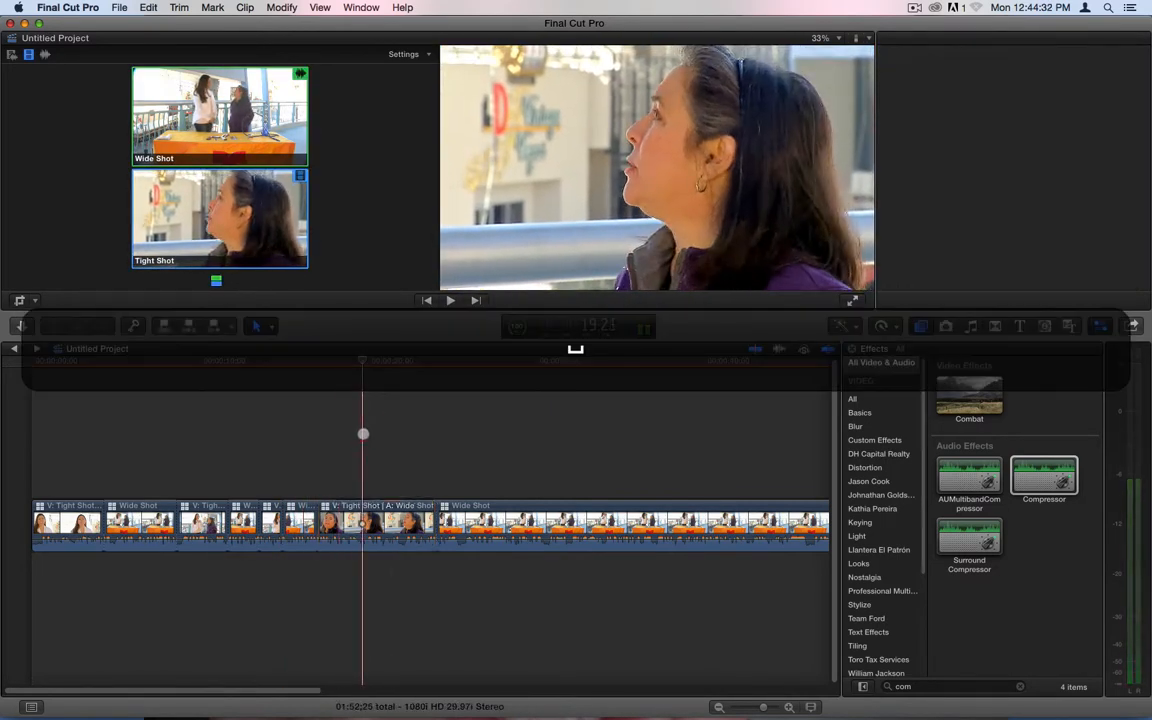
# Step: Add the default cross dissolve at the first cut, at 4:08, and play across it
pyautogui.moveTo(376, 361); pyautogui.dragTo(188, 366)
pyautogui.press('Home')
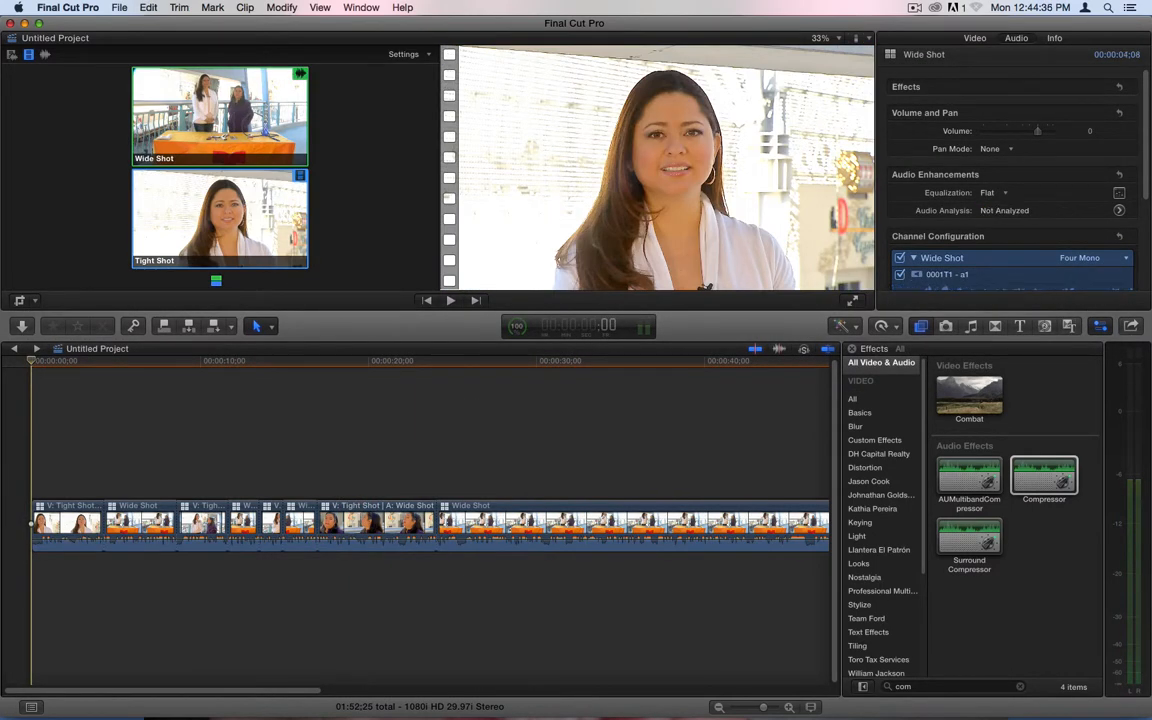
pyautogui.moveTo(28, 400); pyautogui.dragTo(108, 369)
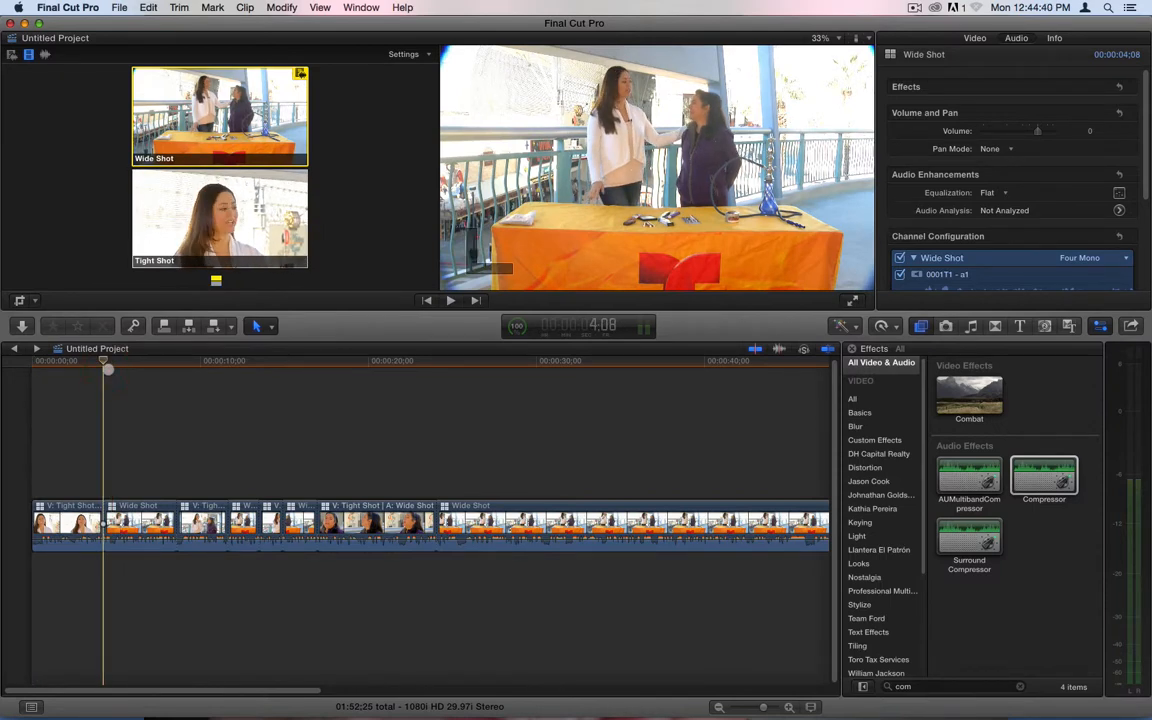
pyautogui.press('super+t')
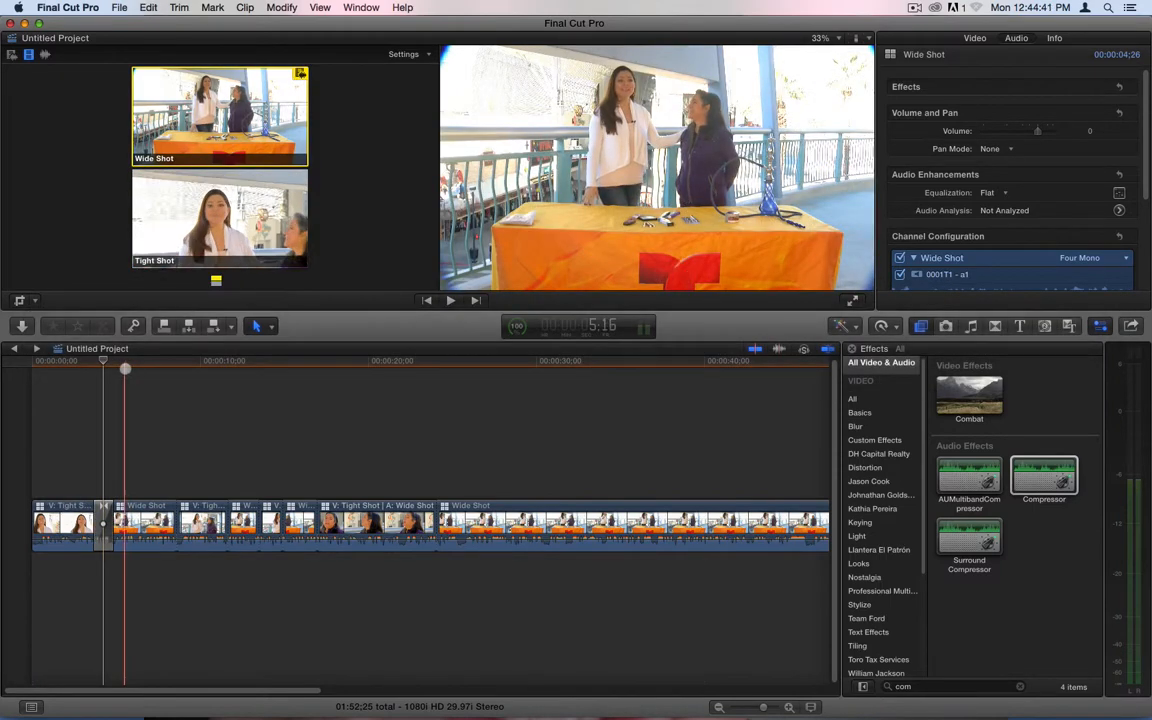
pyautogui.press('space')
# Step: Select all segments in the project and apply the default cross dissolve to every cut
pyautogui.moveTo(496, 437); pyautogui.dragTo(51, 560)
pyautogui.press('super+t')
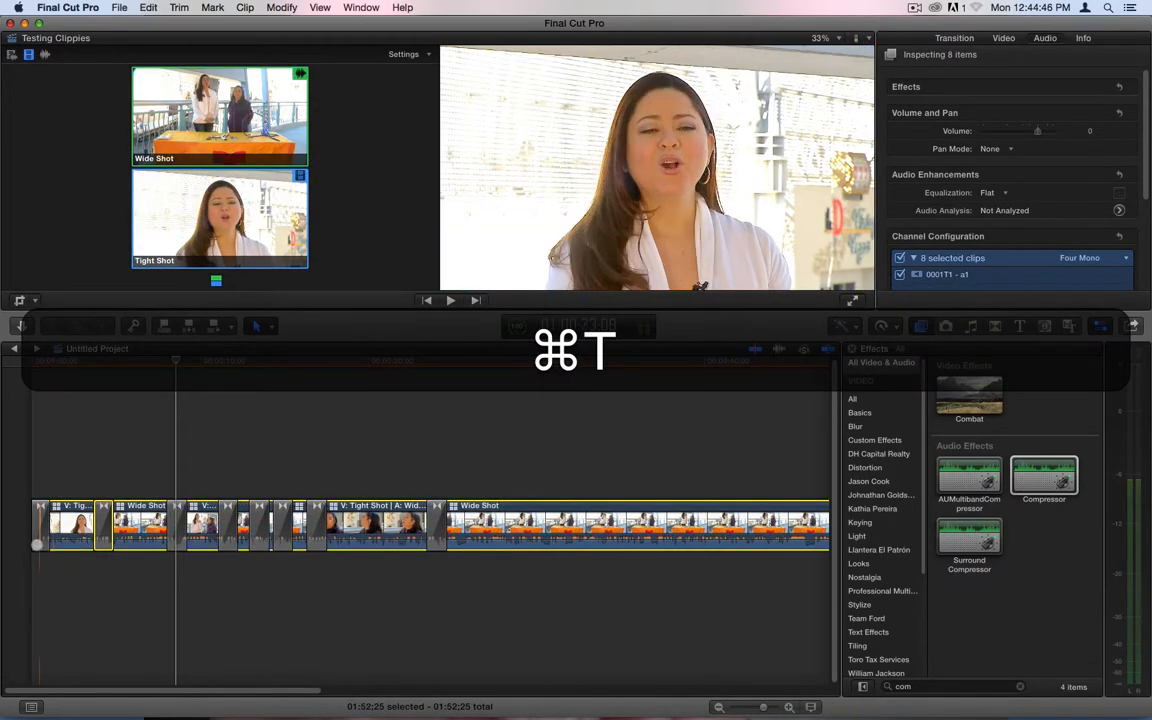
pyautogui.click(180, 417)
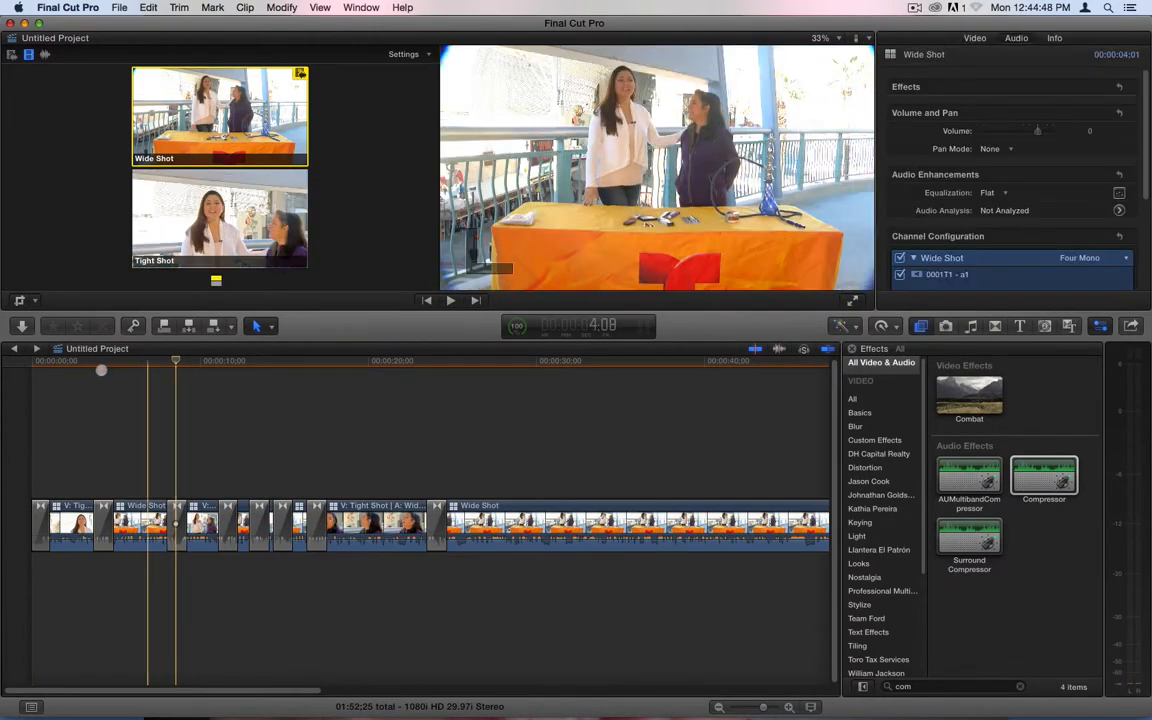
pyautogui.click(95, 371)
# Step: Delete the transition at the very start of the project and play through the first cross dissolves
pyautogui.click(40, 520)
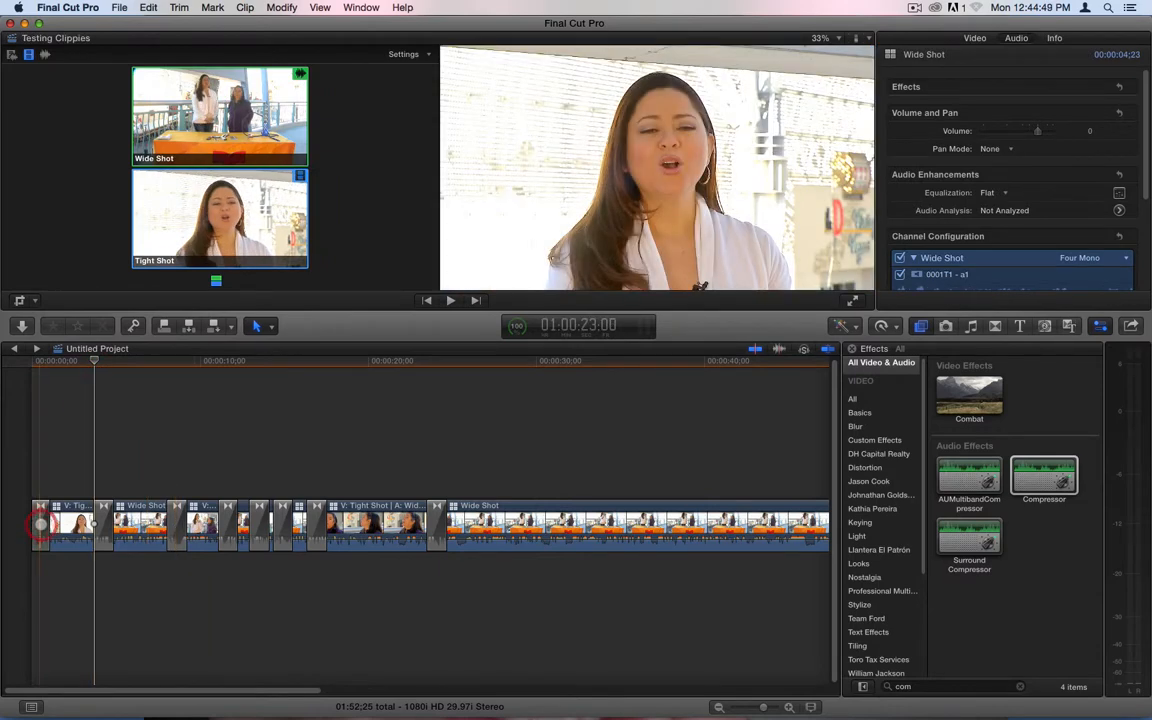
pyautogui.press('BackSpace')
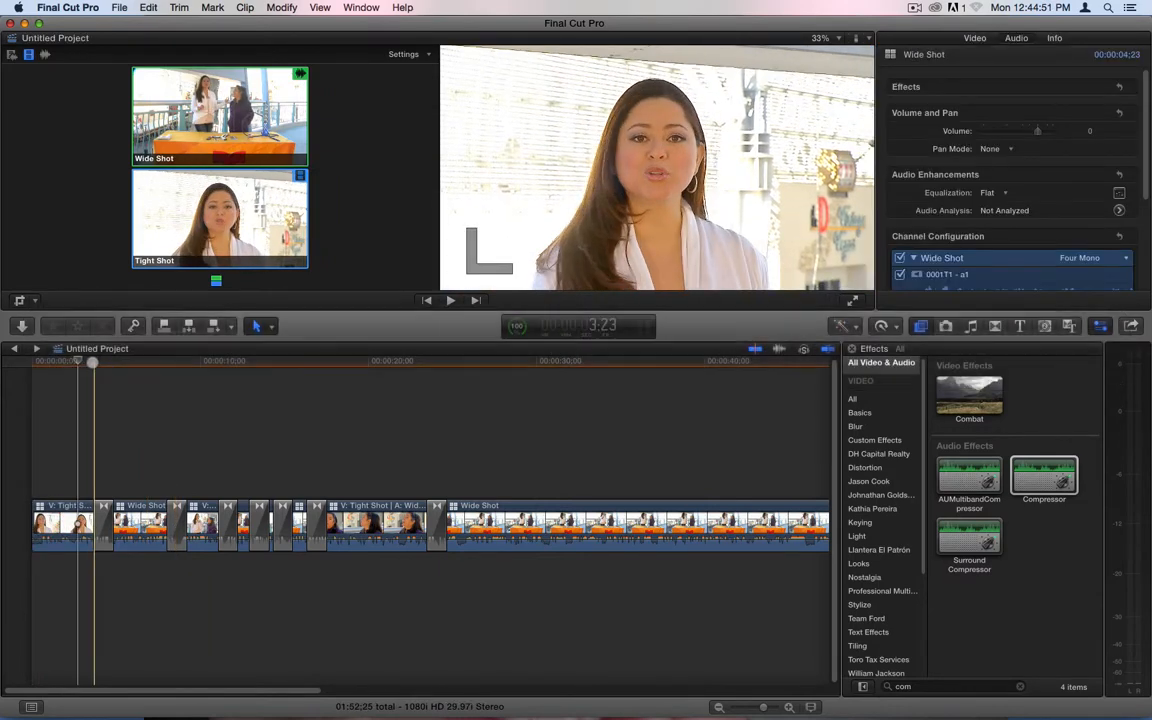
pyautogui.press('space')
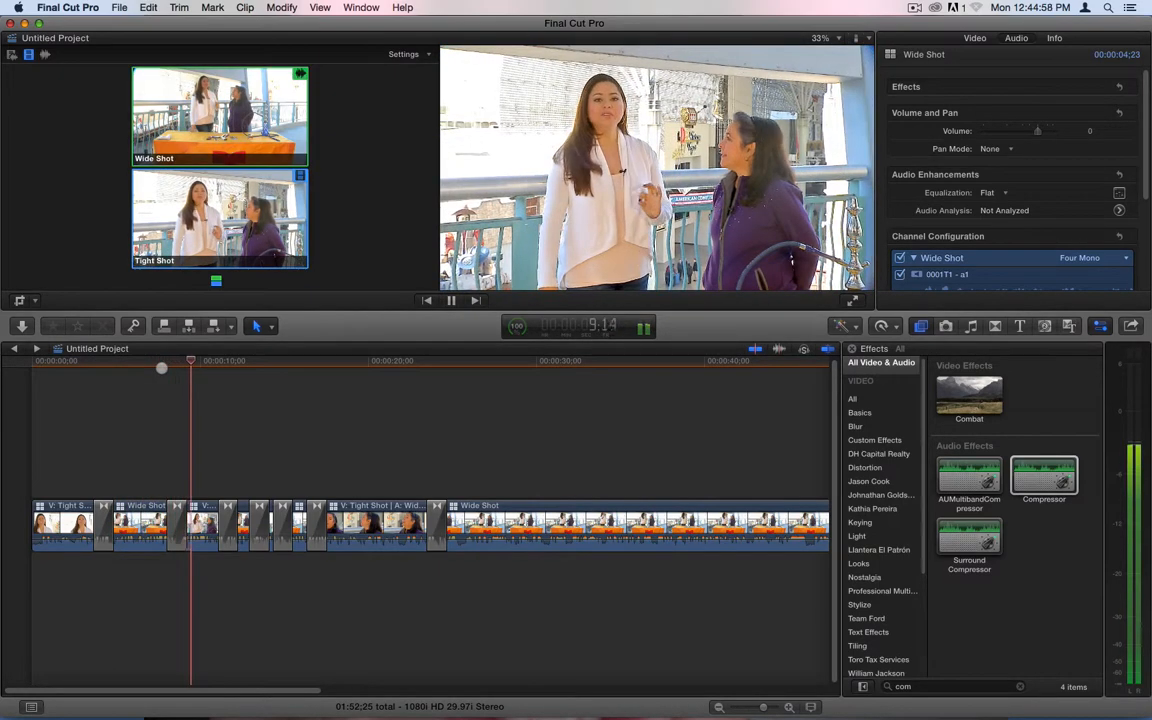
pyautogui.press('space')
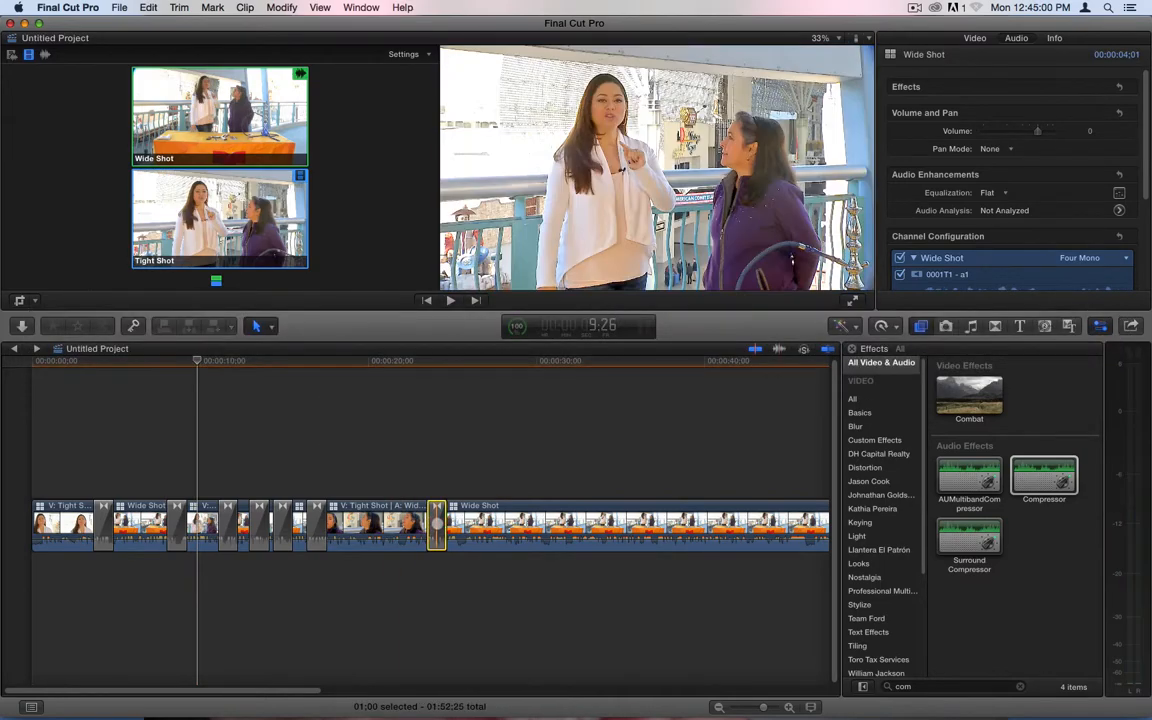
pyautogui.moveTo(462, 461); pyautogui.dragTo(70, 608)
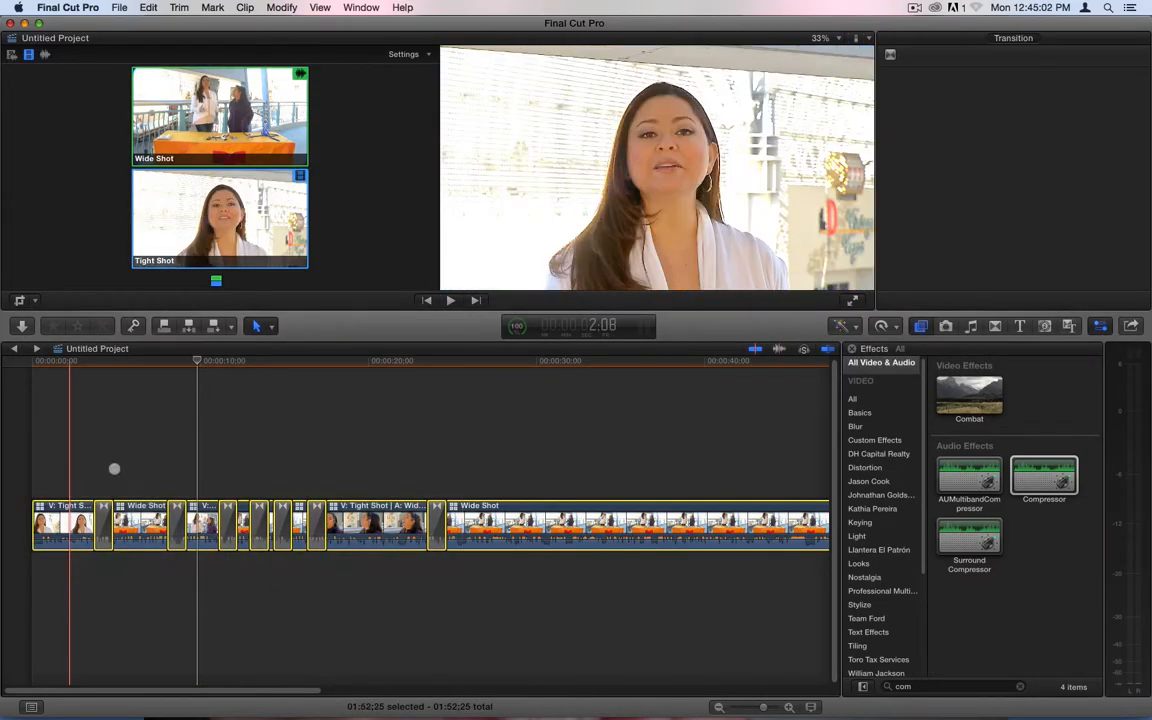
pyautogui.click(108, 465)
pyautogui.click(104, 522)
pyautogui.keyDown('super'); pyautogui.click(176, 521); pyautogui.keyUp('super')
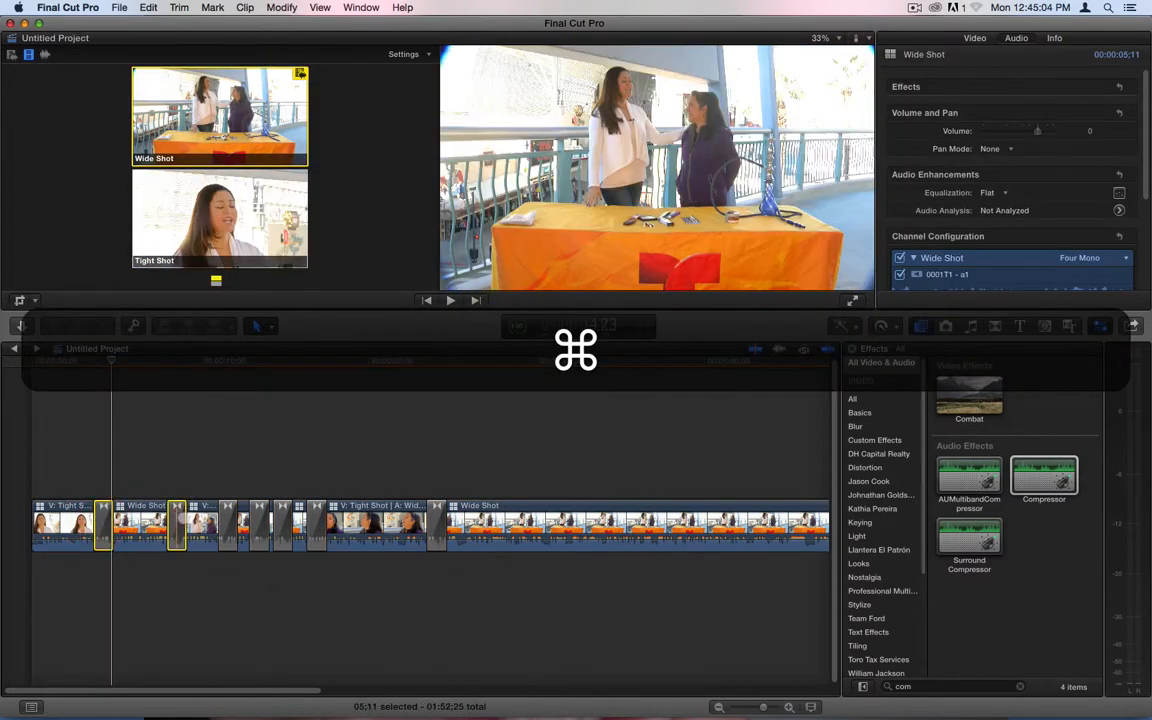
pyautogui.keyDown('super'); pyautogui.click(228, 519); pyautogui.keyUp('super')
pyautogui.keyDown('super'); pyautogui.click(259, 517); pyautogui.keyUp('super')
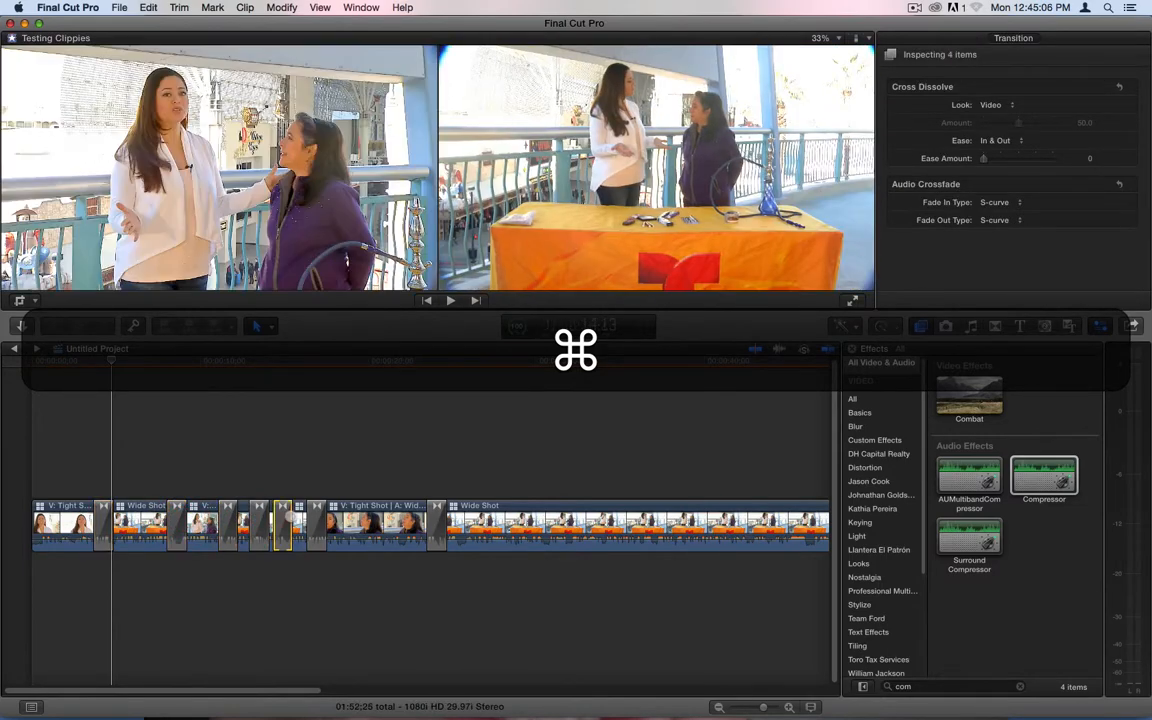
pyautogui.click(104, 520)
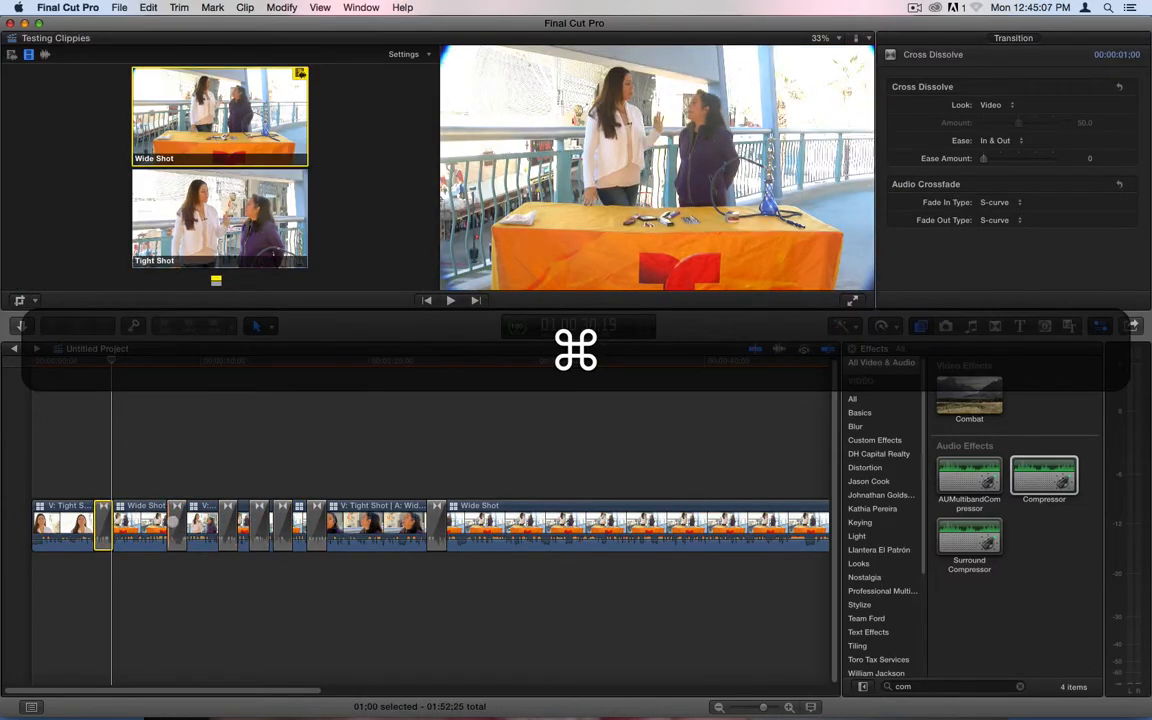
# Step: Select all seven cross dissolves between the segments and set their duration to 8 frames
pyautogui.click(228, 519)
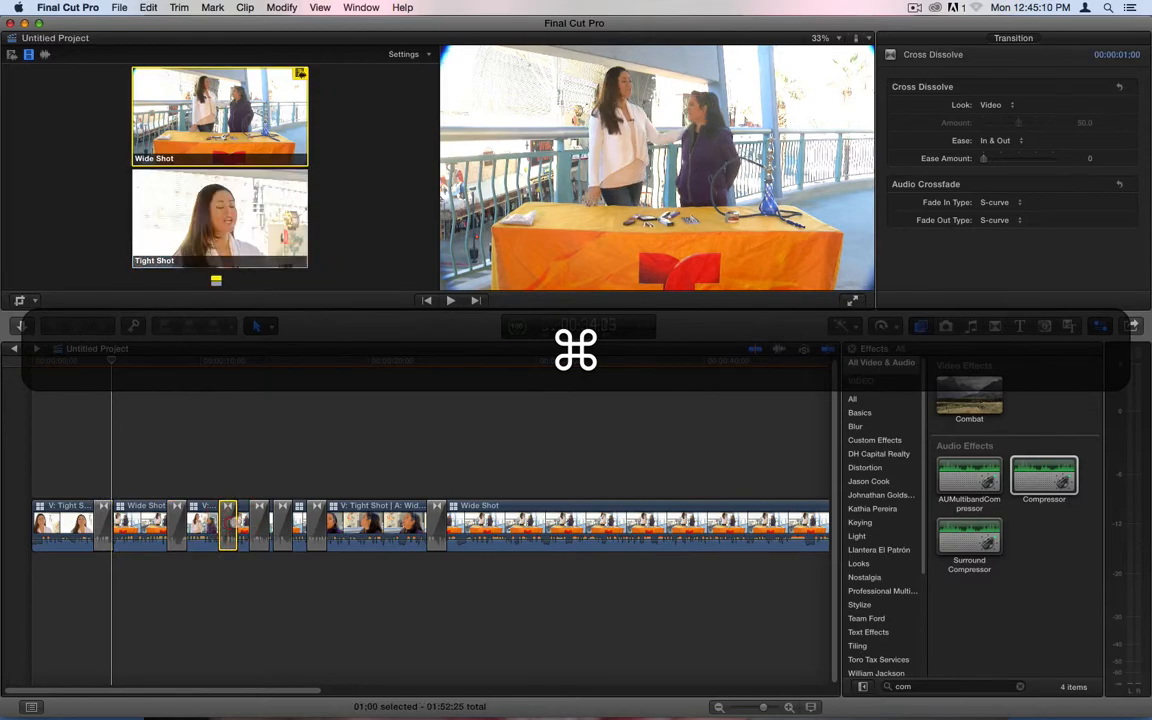
pyautogui.keyDown('super'); pyautogui.click(283, 522); pyautogui.keyUp('super')
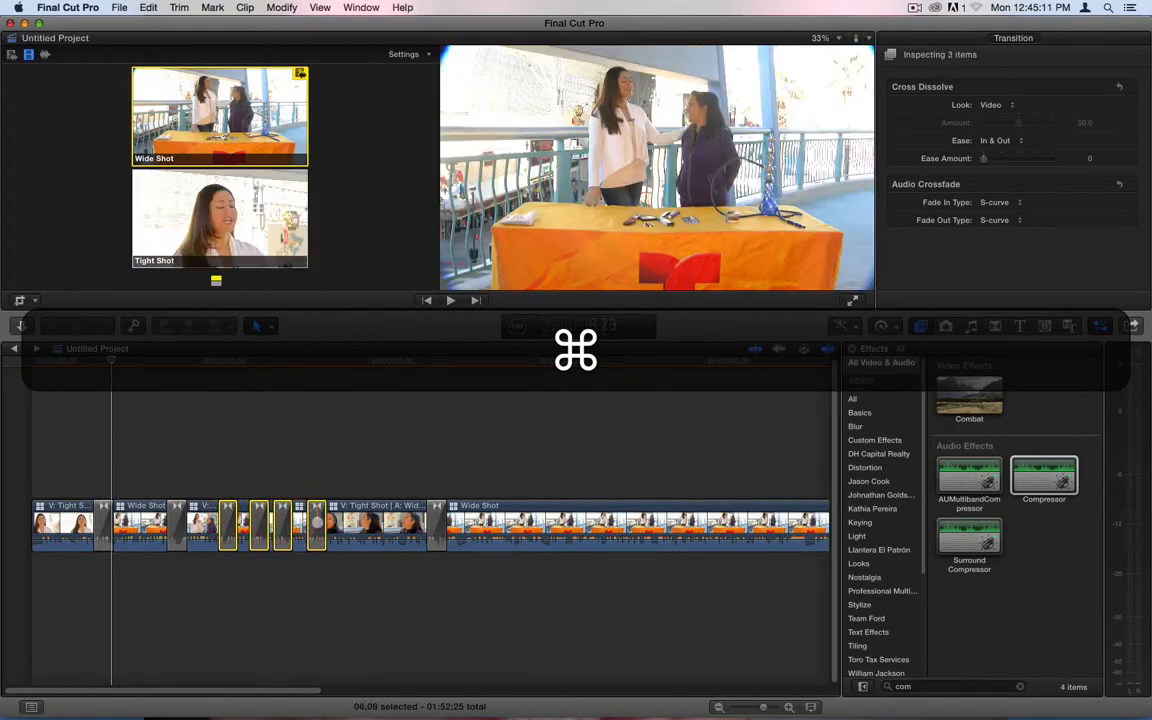
pyautogui.keyDown('super'); pyautogui.click(436, 522); pyautogui.keyUp('super')
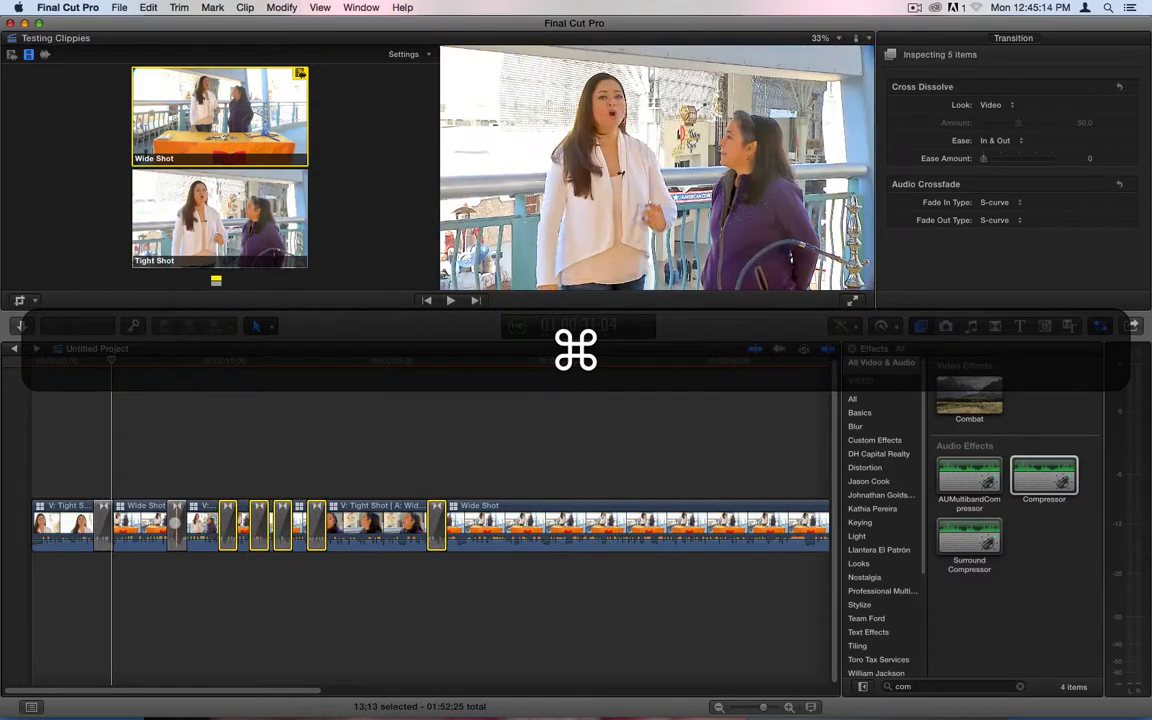
pyautogui.keyDown('super'); pyautogui.click(176, 522); pyautogui.keyUp('super')
pyautogui.keyDown('super'); pyautogui.click(103, 522); pyautogui.keyUp('super')
pyautogui.press('ctrl+super+d')
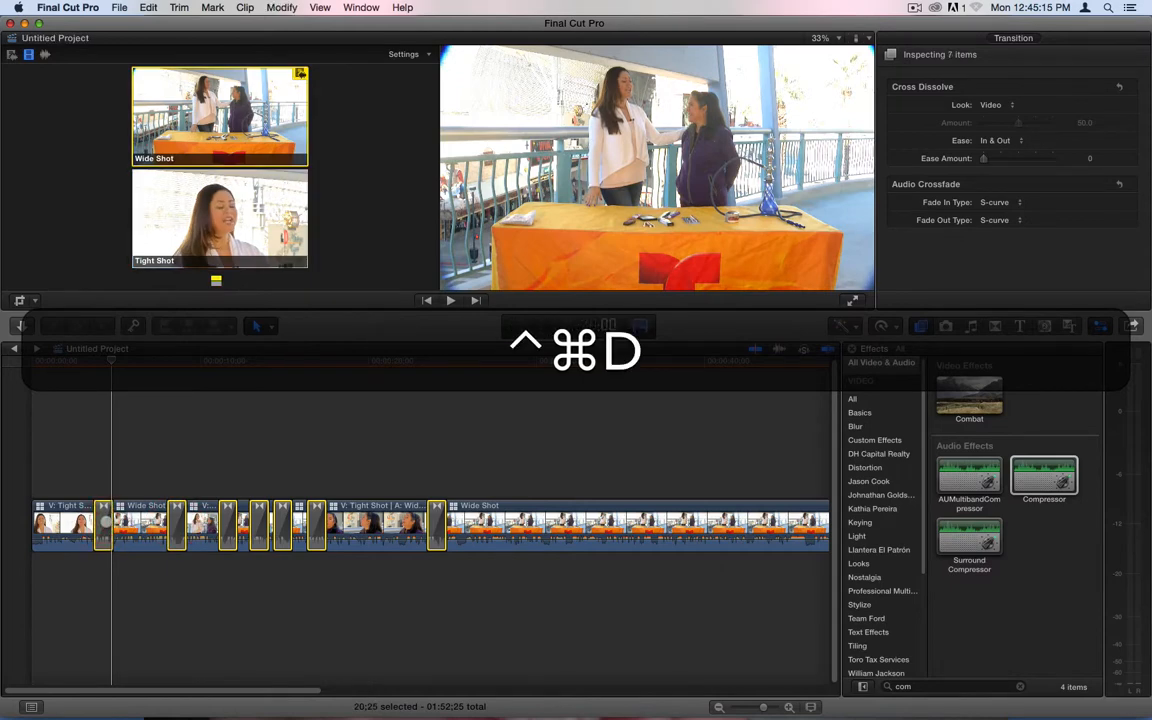
pyautogui.write('8')
pyautogui.press('Return')
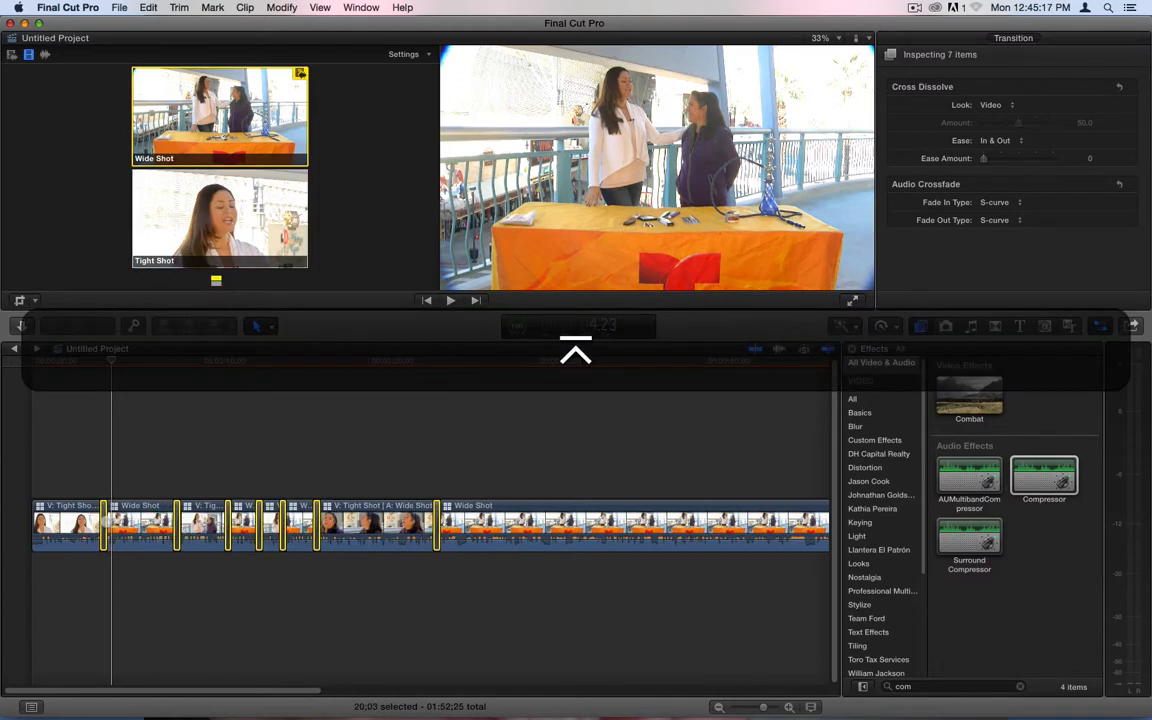
# Step: Deselect the transitions and play the project from the first cut through the shortened cross dissolves
pyautogui.click(148, 436)
pyautogui.click(100, 362)
pyautogui.press('l')
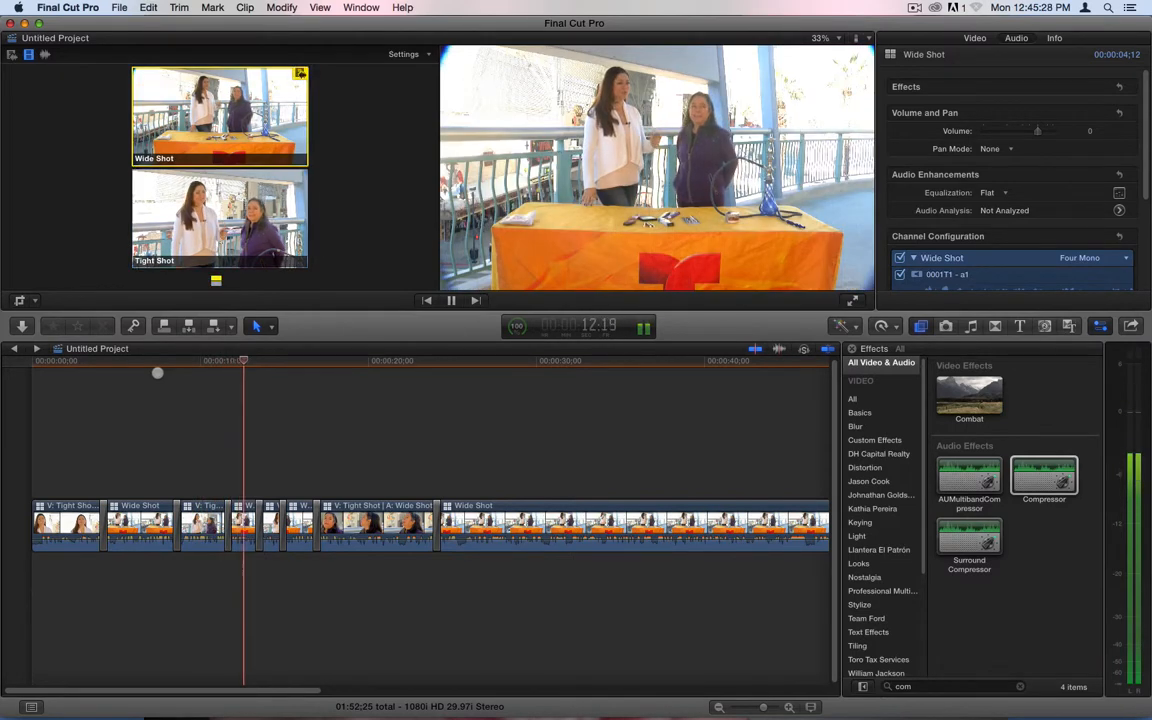
pyautogui.press('space')
# Step: Undo the transition duration change and the cross dissolves applied at all the cuts
pyautogui.press('super+z')
pyautogui.press('super+z')
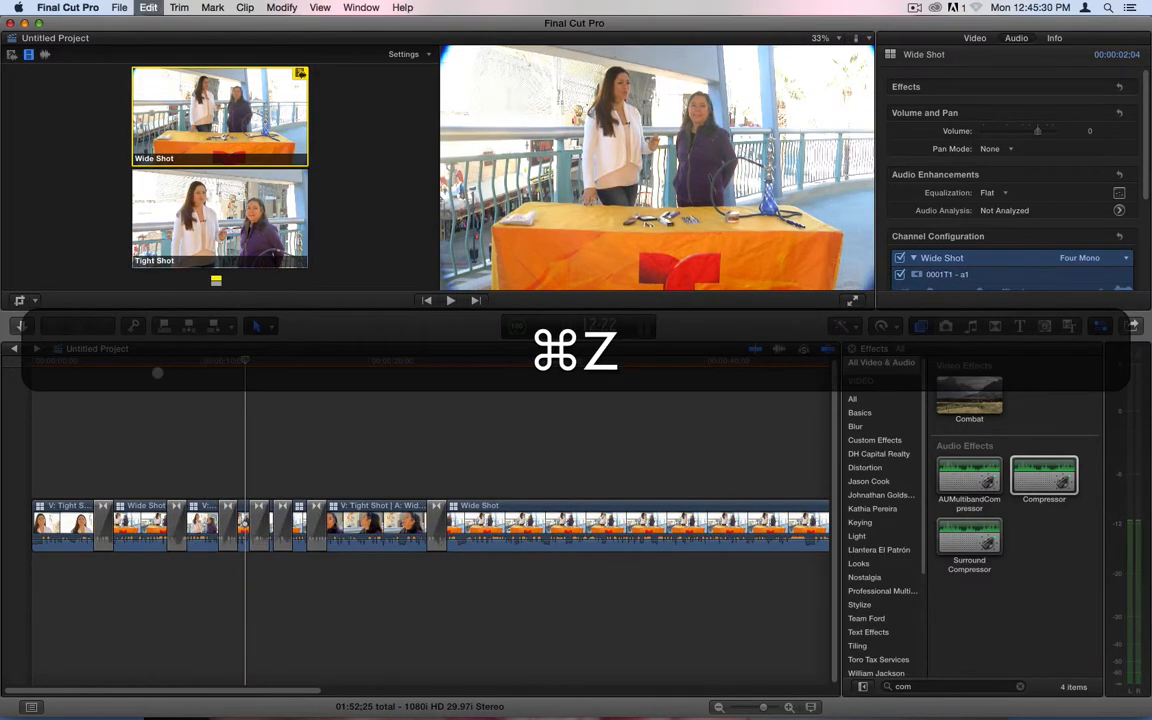
pyautogui.press('super+z')
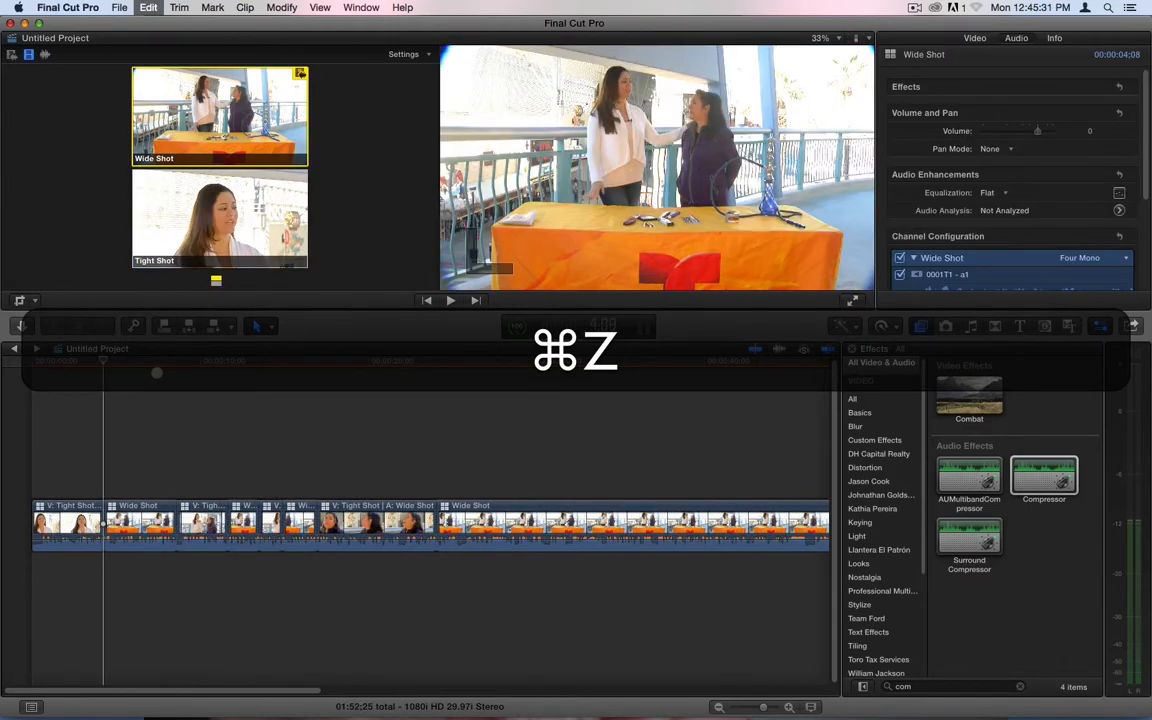
# Step: Play the project across the first cut from Tight Shot to Wide Shot, starting at 3:06
pyautogui.click(86, 361)
pyautogui.press('space')
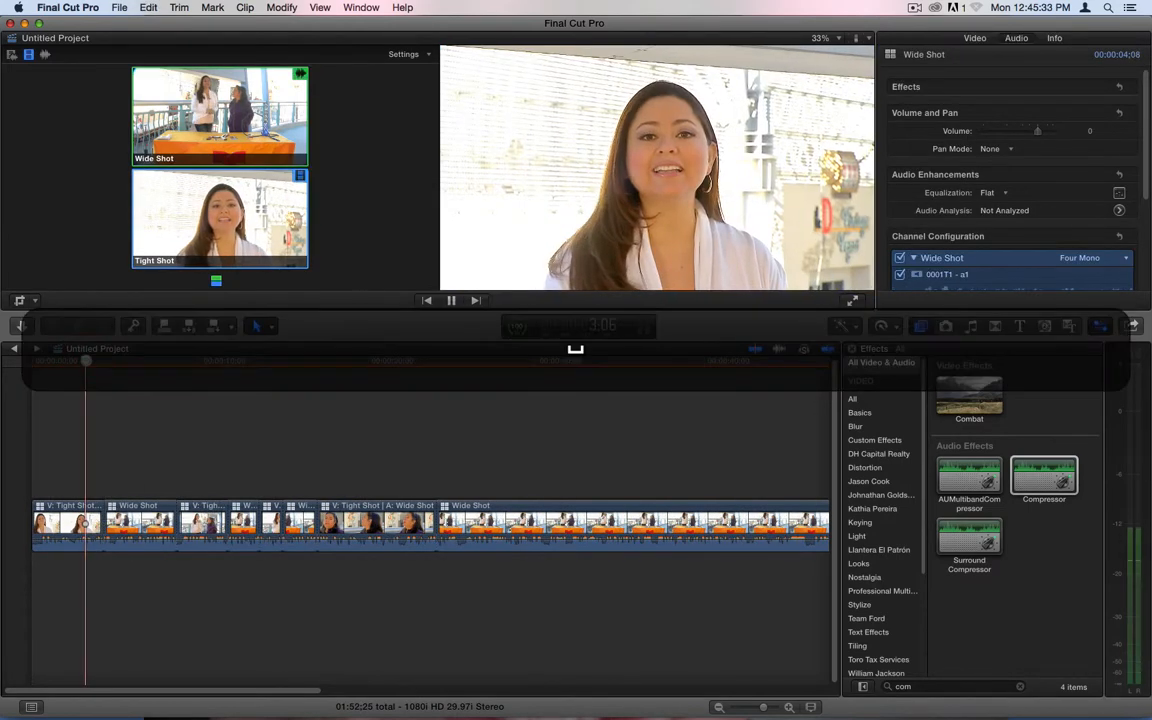
pyautogui.press('1')
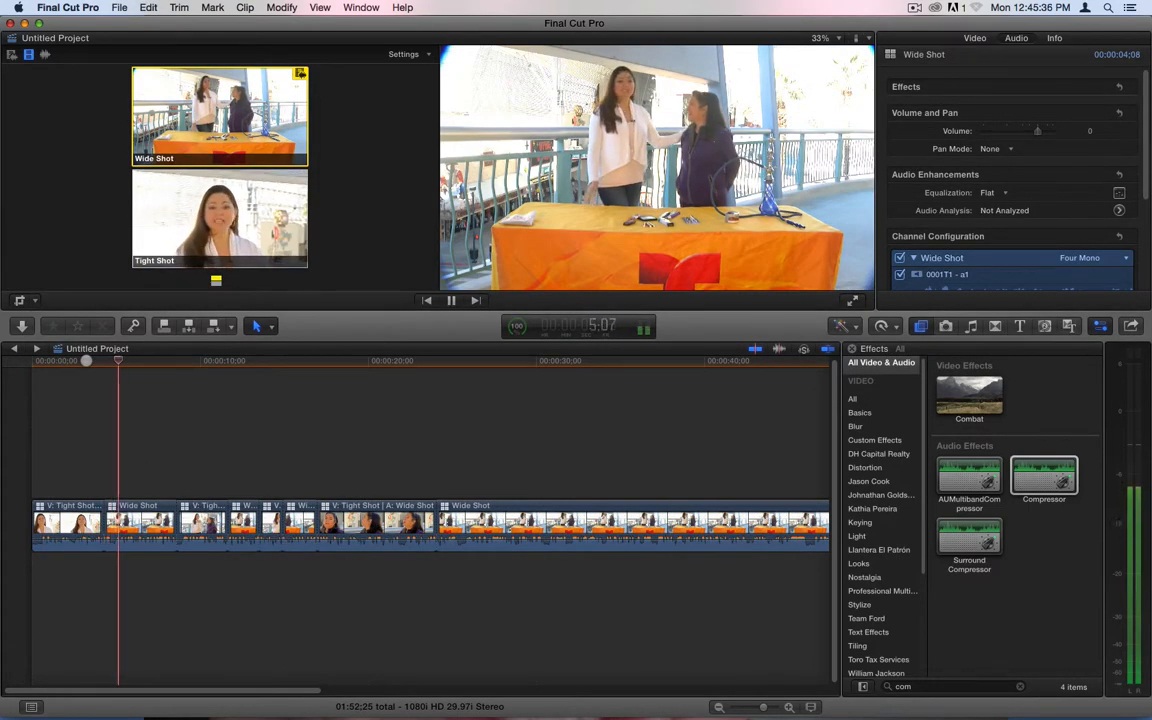
pyautogui.press('space')
pyautogui.click(123, 390)
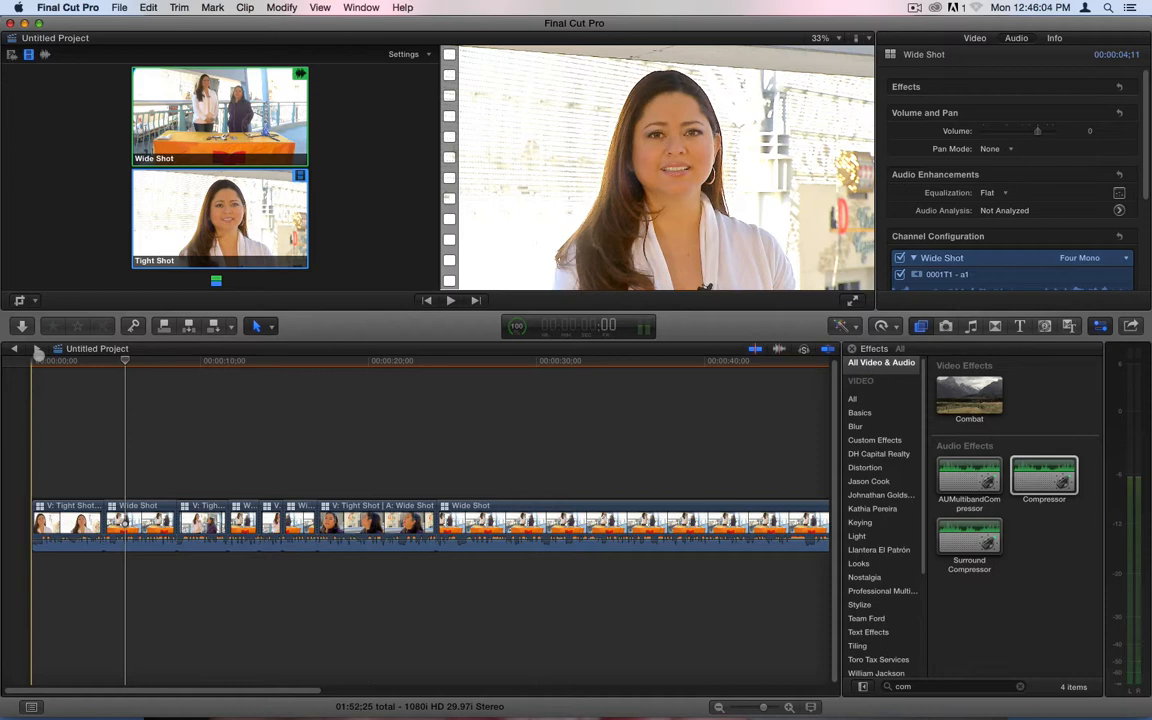
# Step: Scrub through the edited segments and the long last Wide Shot segment to review both angles
pyautogui.moveTo(304, 364); pyautogui.dragTo(497, 360)
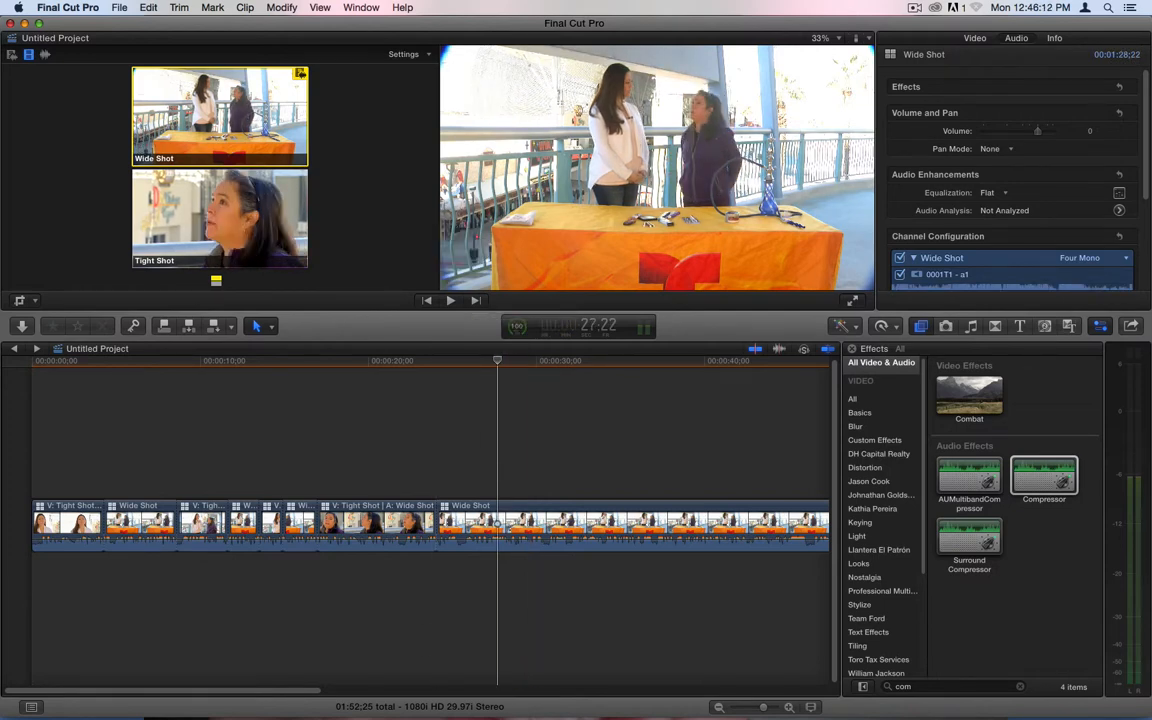
pyautogui.moveTo(497, 368)
pyautogui.mouseDown()
pyautogui.moveTo(358, 371)
pyautogui.moveTo(501, 376)
pyautogui.mouseUp()
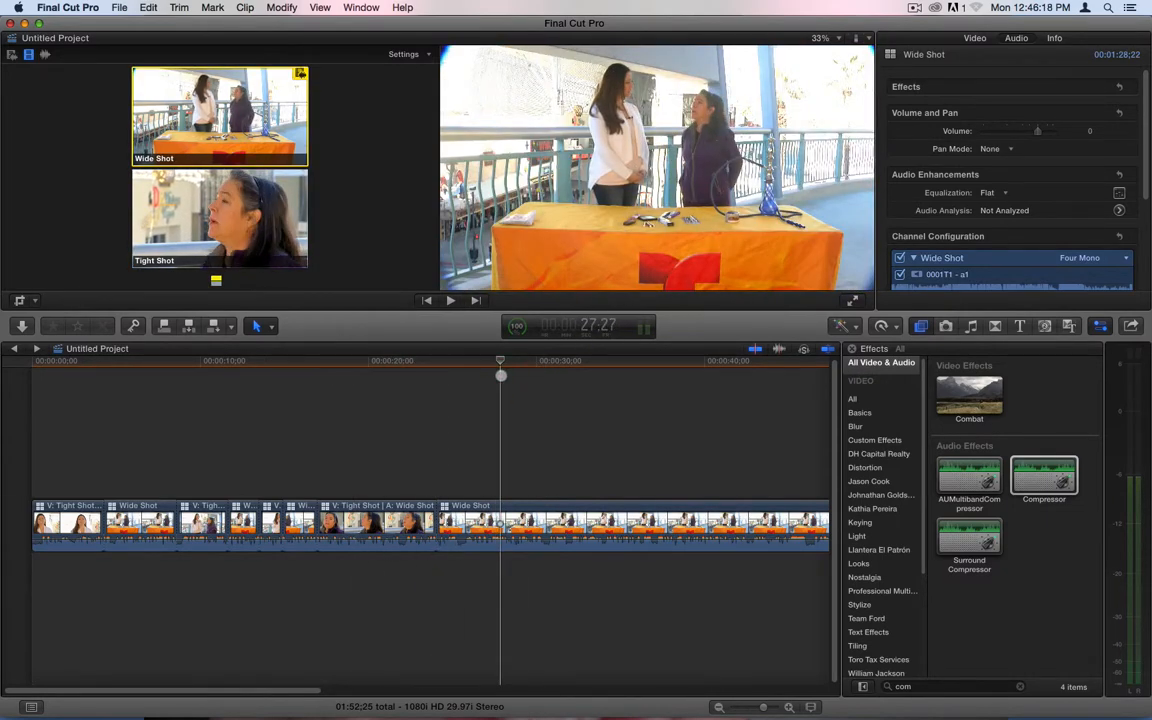
pyautogui.moveTo(507, 366); pyautogui.dragTo(580, 362)
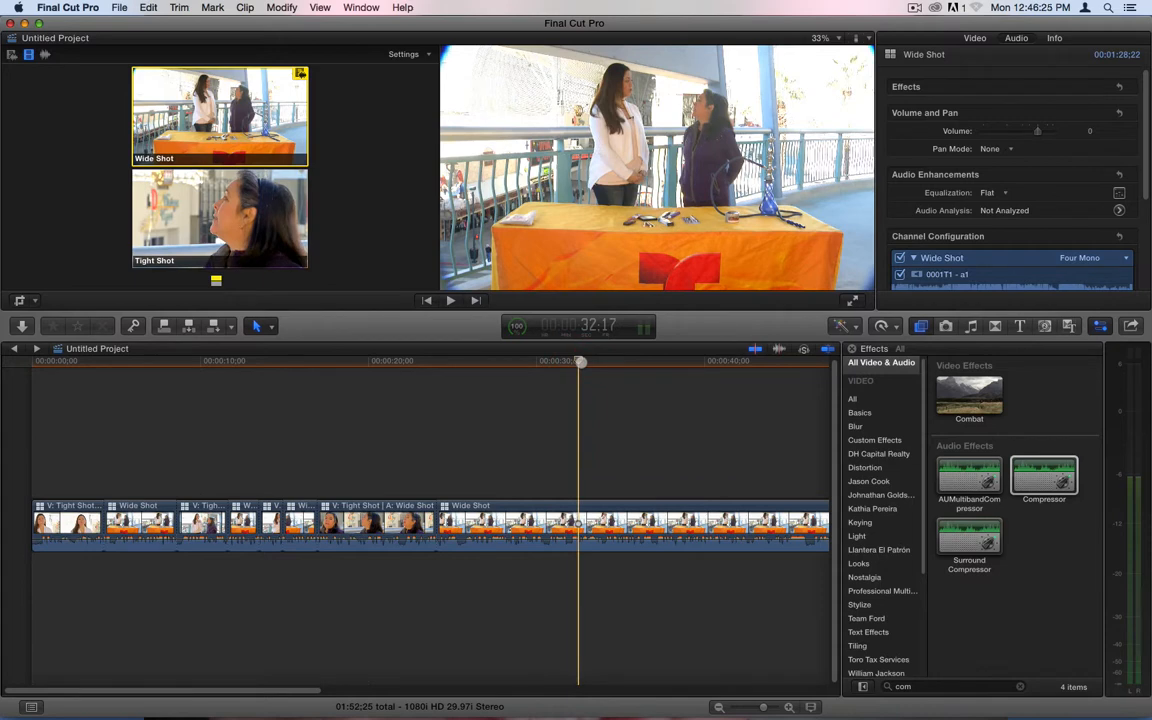
pyautogui.moveTo(580, 362); pyautogui.dragTo(73, 368)
pyautogui.moveTo(99, 360); pyautogui.dragTo(492, 368)
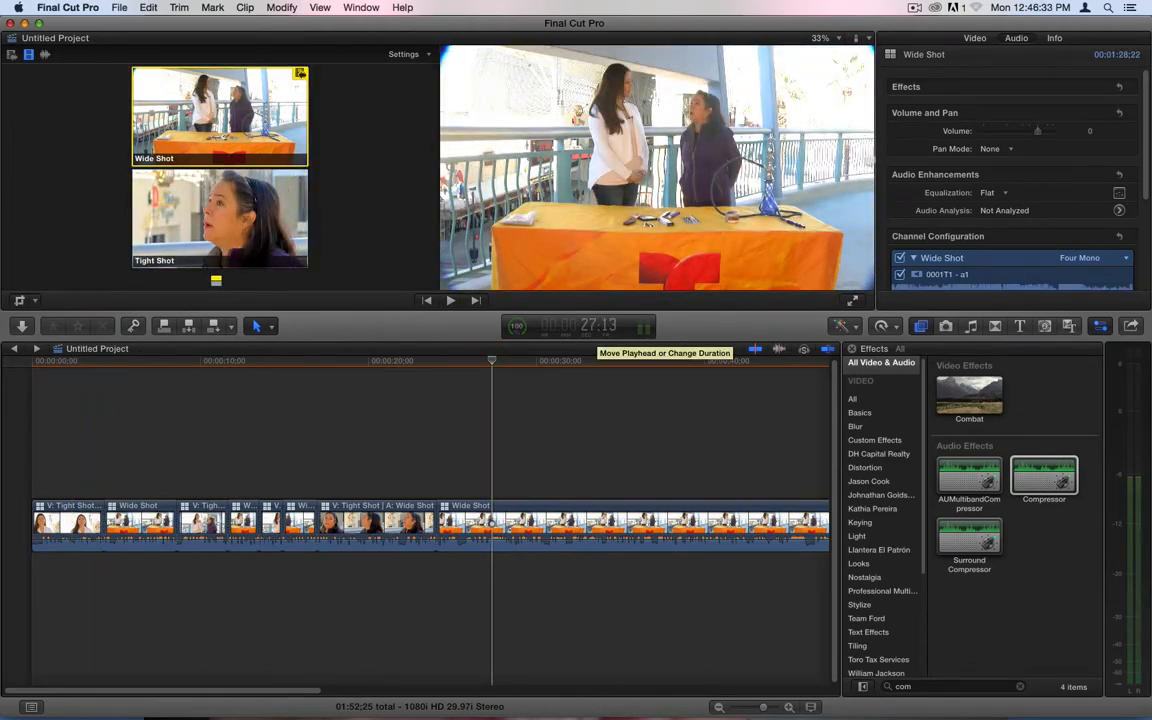
# Step: Select the last Wide Shot segment and disable its audio channels a3 and a4
pyautogui.scroll(-5, 915, 202)
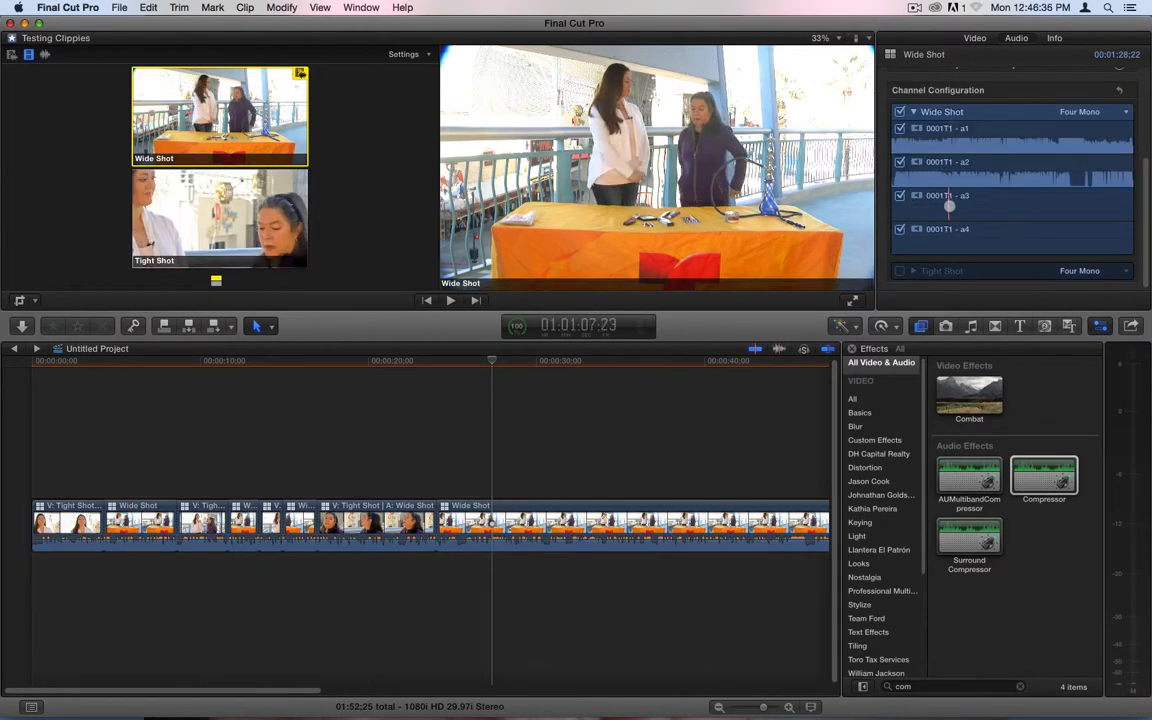
pyautogui.click(580, 525)
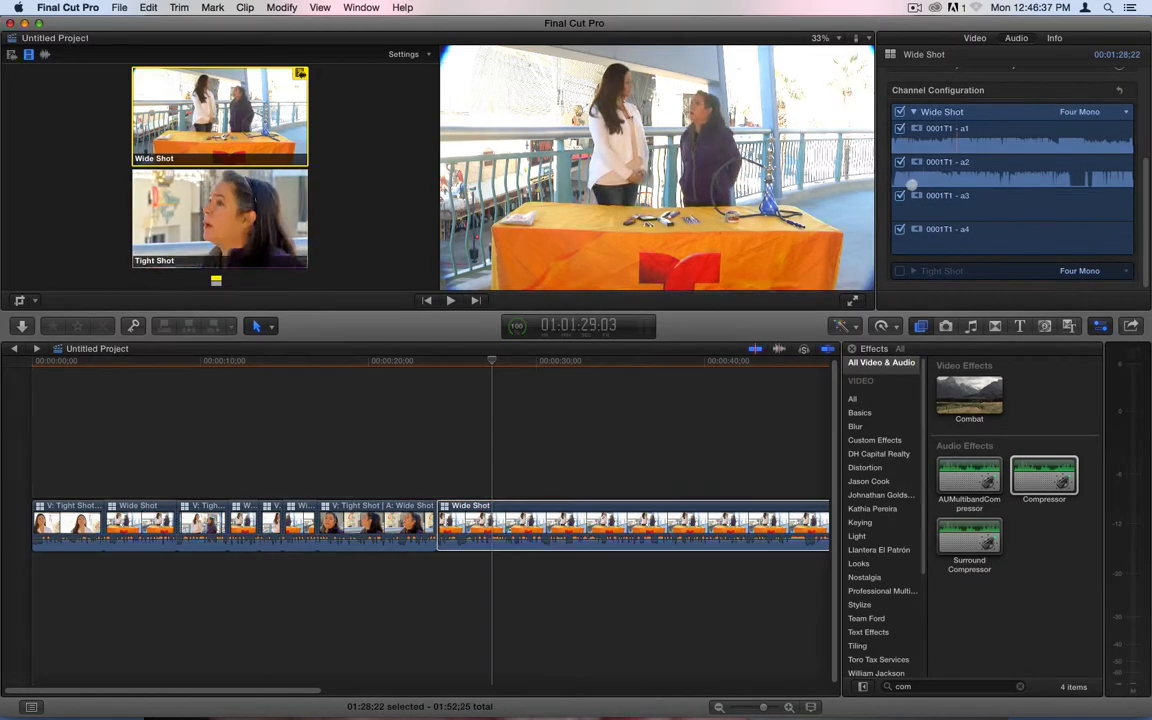
pyautogui.click(900, 195)
pyautogui.click(900, 229)
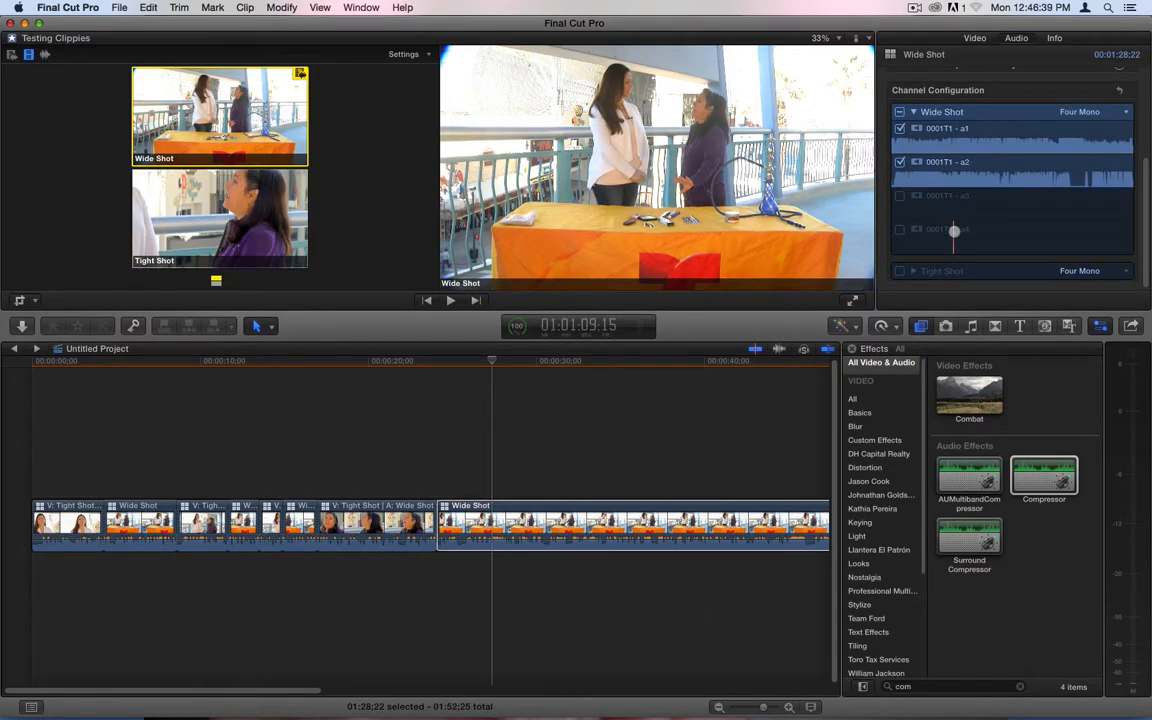
# Step: Select all eight segments in the project and disable audio channels a3 and a4 on them together
pyautogui.moveTo(440, 402); pyautogui.dragTo(28, 553)
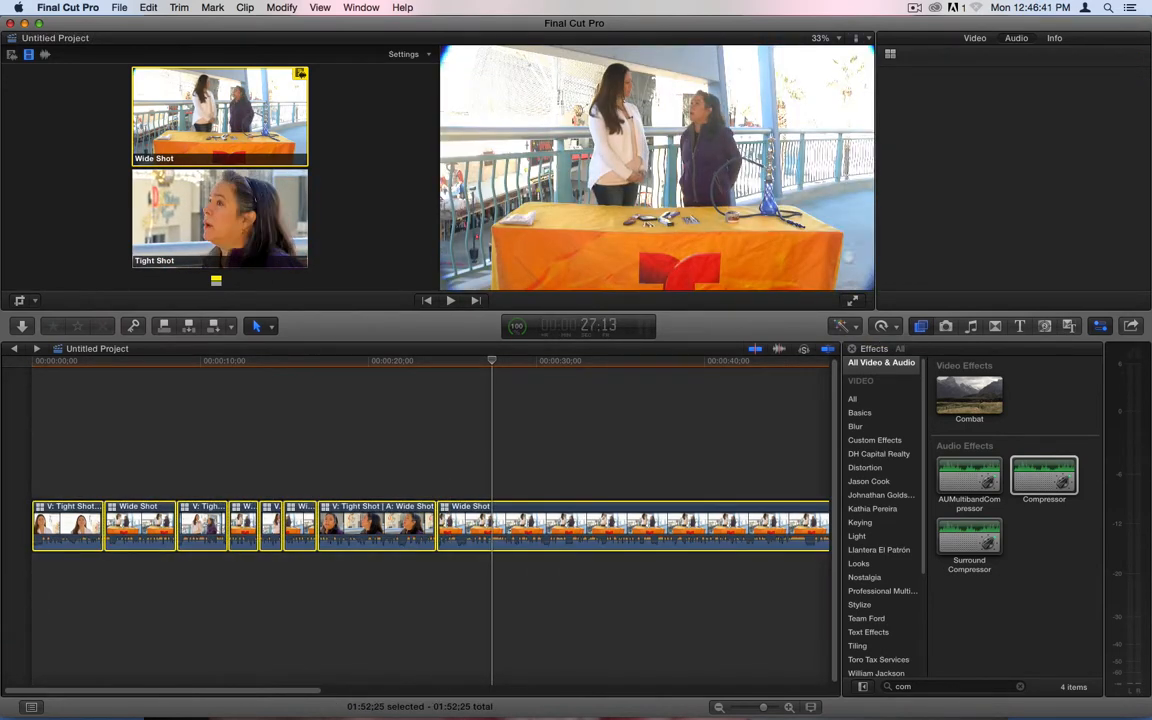
pyautogui.scroll(-5, 953, 259)
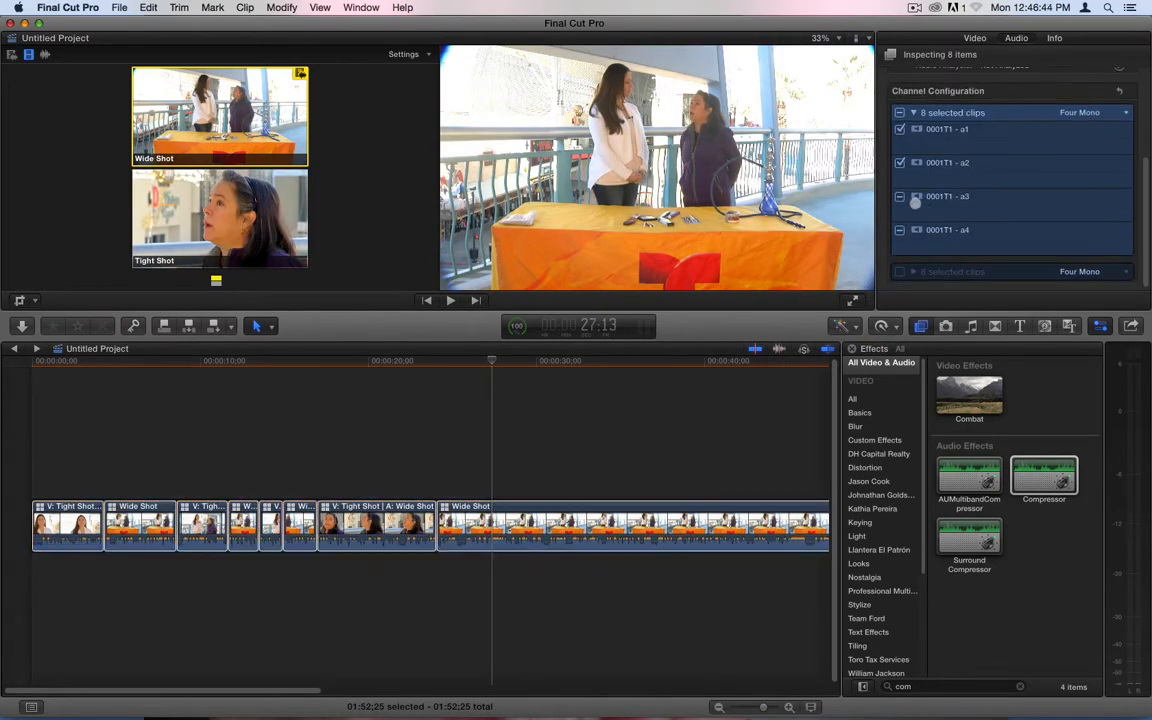
pyautogui.click(900, 195)
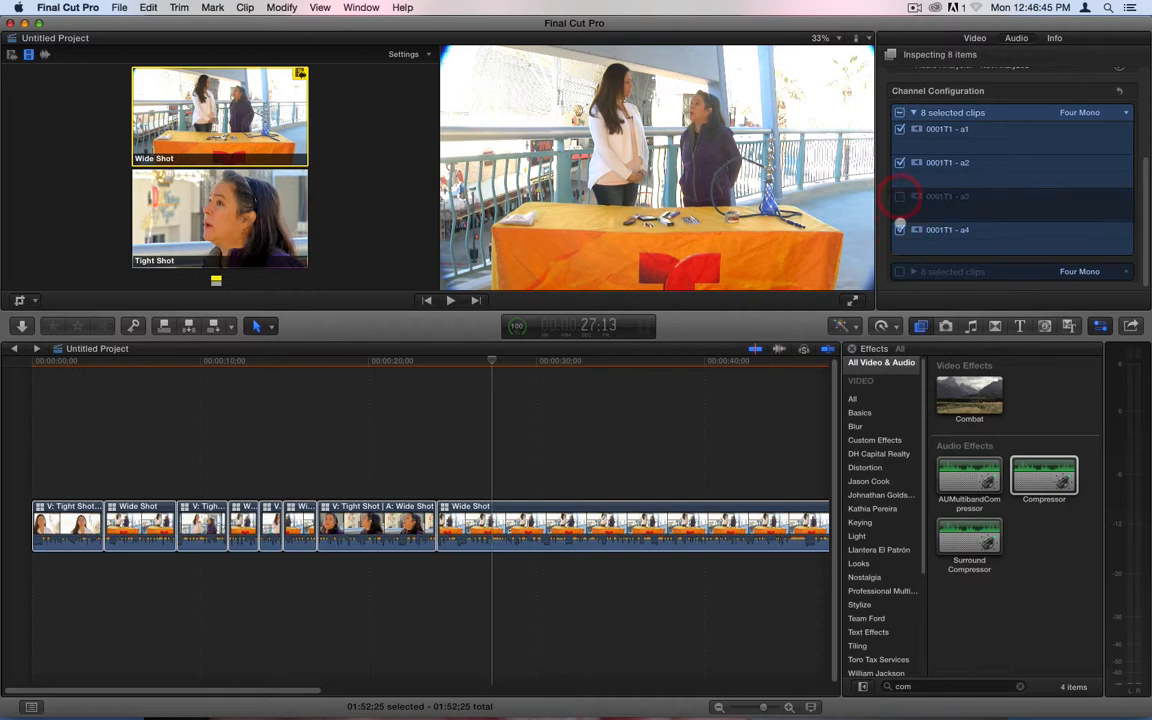
pyautogui.click(900, 229)
# Step: Clear the selection, play part of the last Wide Shot segment and review its audio channel configuration
pyautogui.click(486, 406)
pyautogui.press('space')
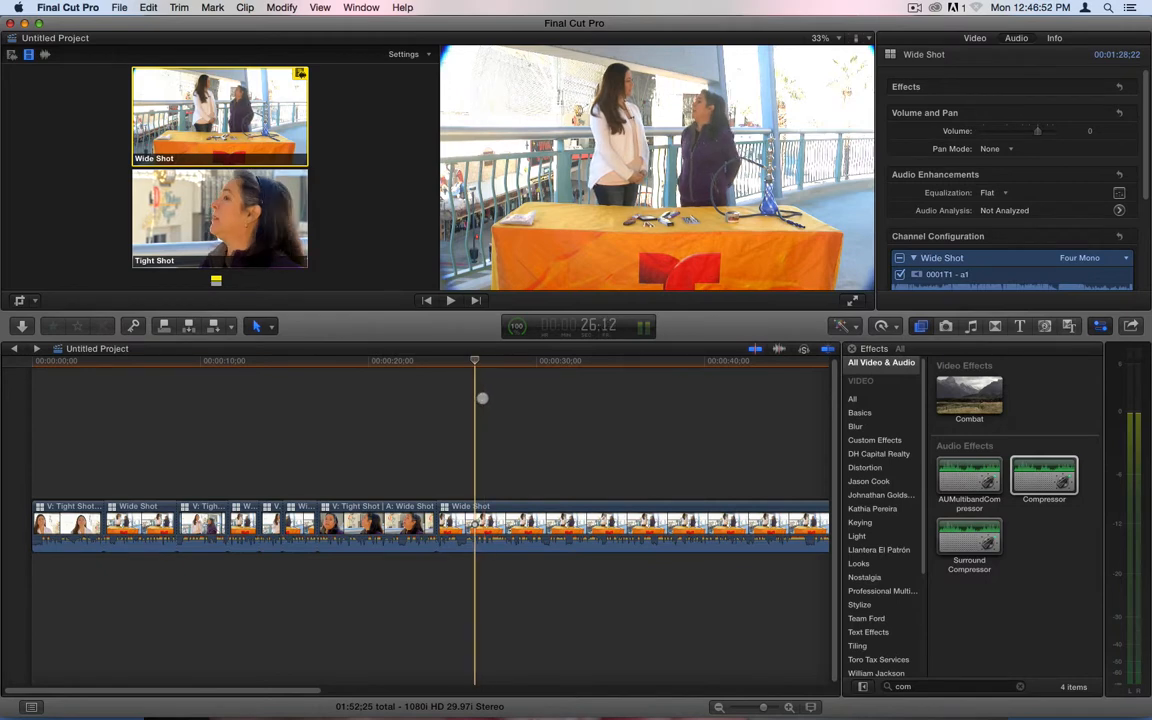
pyautogui.click(504, 377)
pyautogui.scroll(-4, 1016, 233)
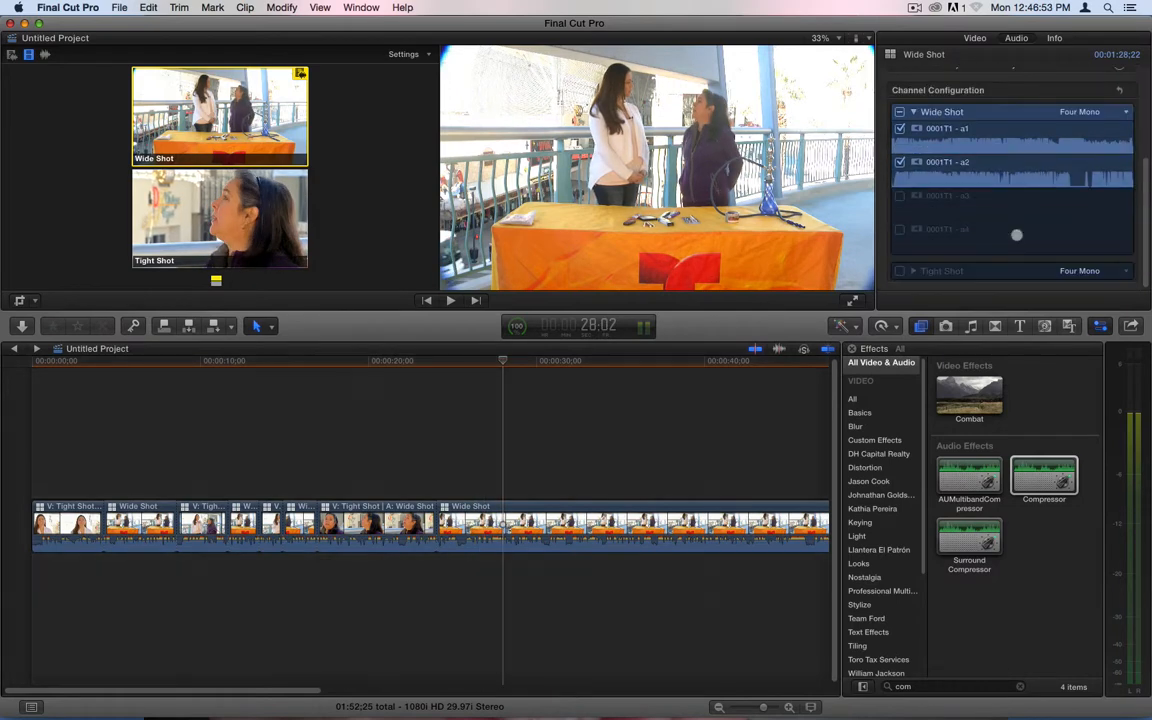
pyautogui.click(554, 436)
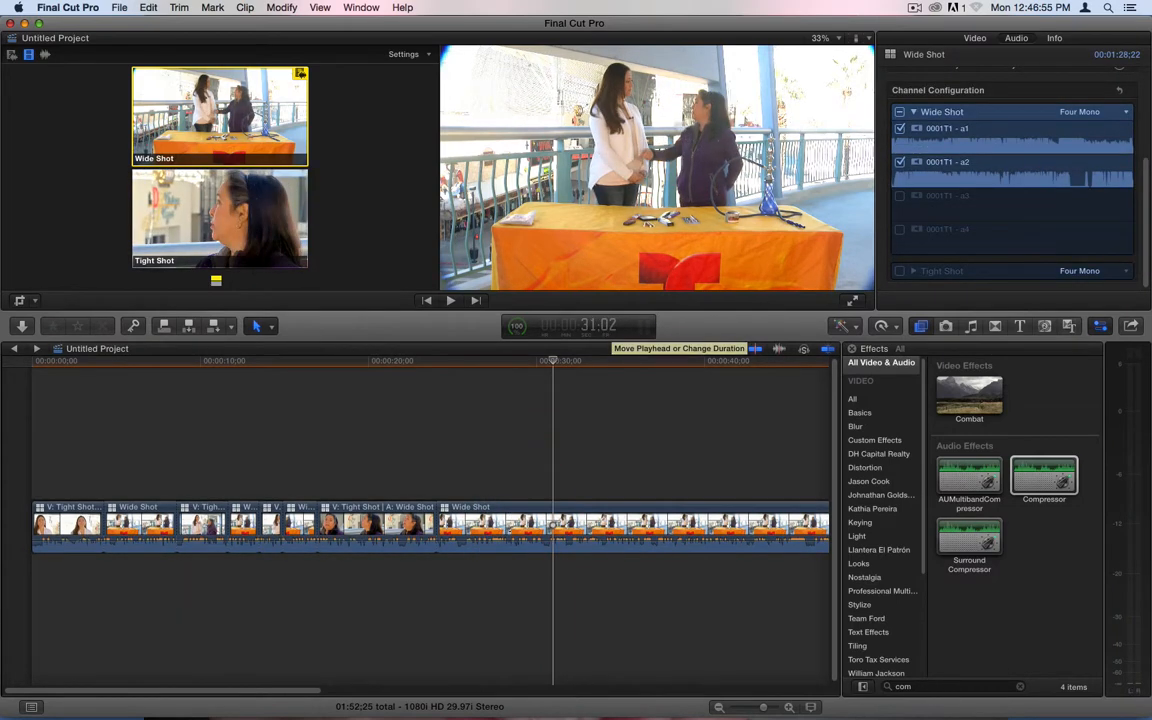